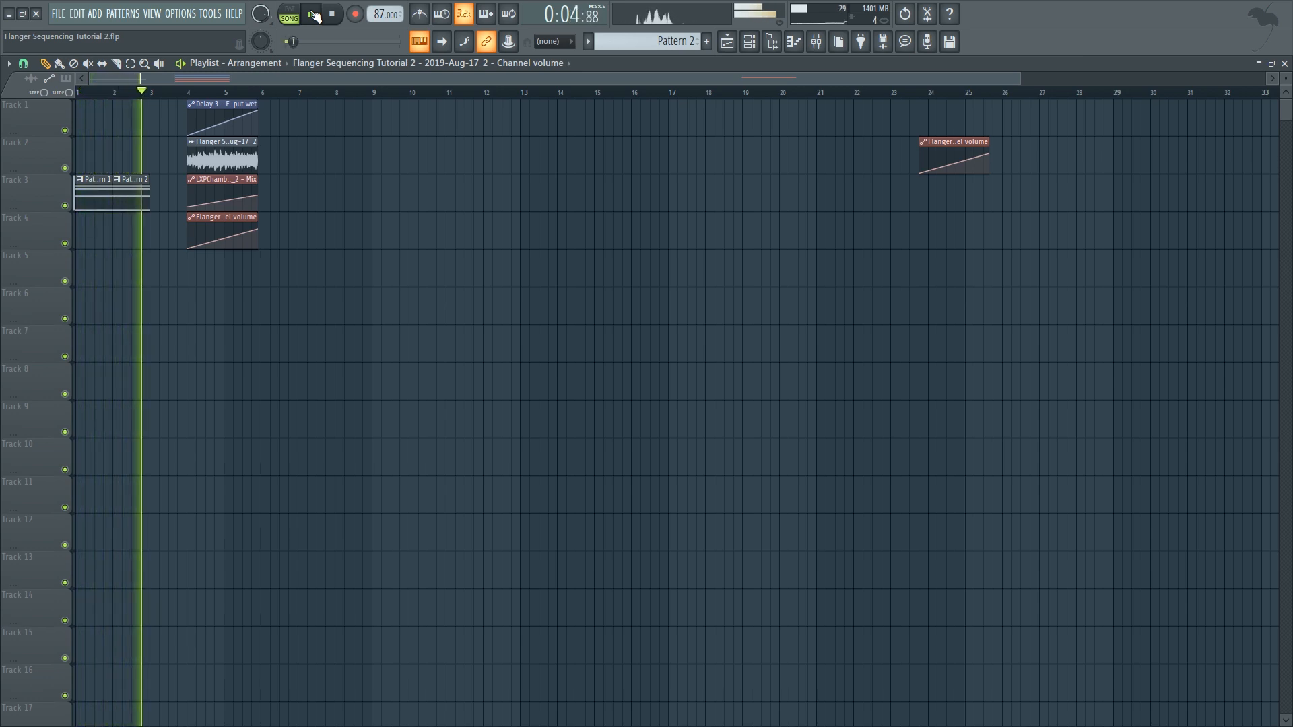
Step: Play the arrangement from around bar 4 to listen to the rendered flanger clip
{"action": "left_click", "coordinate": [315, 15]}
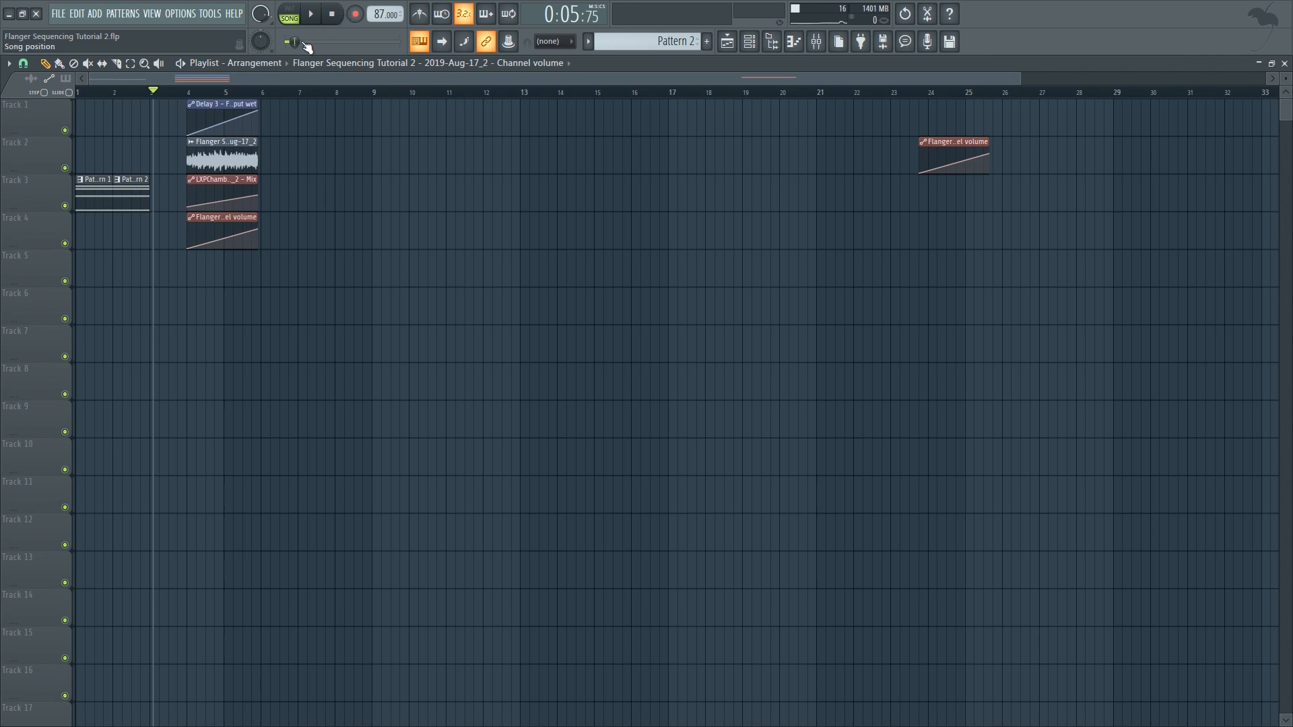
{"action": "left_click", "coordinate": [193, 91]}
{"action": "left_click", "coordinate": [312, 27]}
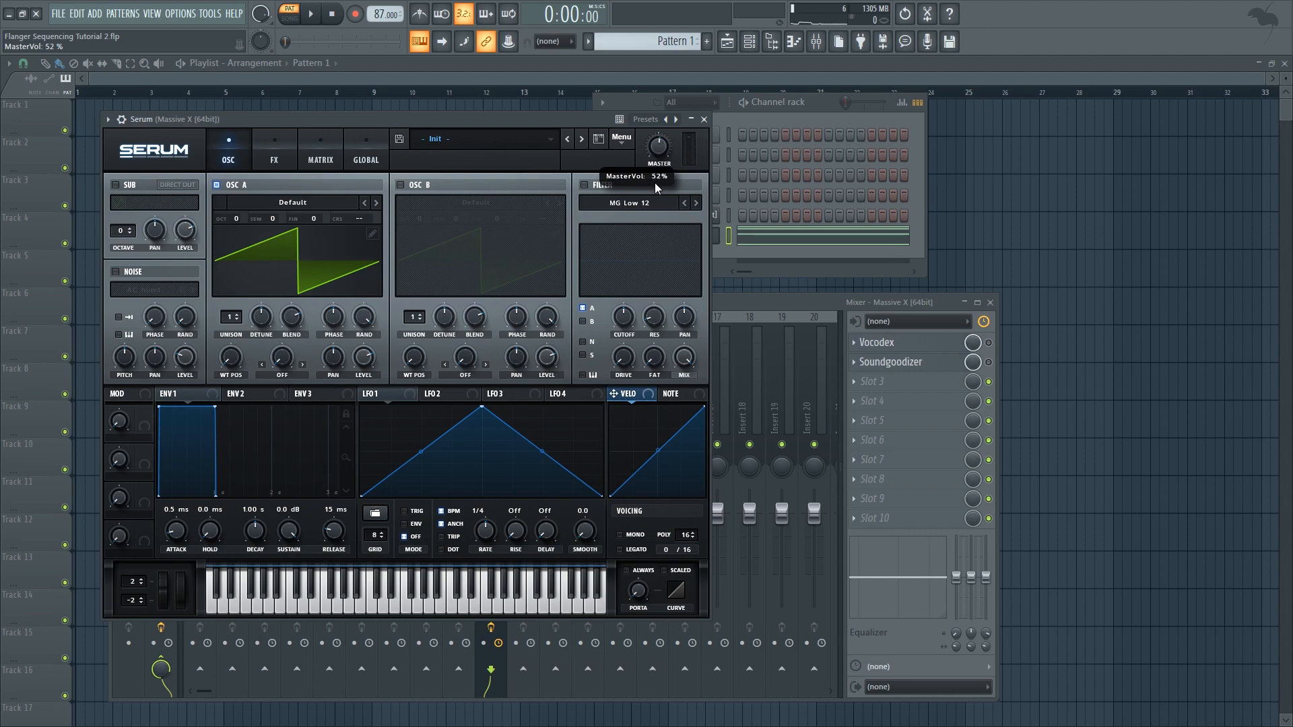
Step: Audition Pattern 1, enable oscillator B, and load the Analog wavetable Basic Shapes into oscillators A and B
{"action": "key", "text": "space"}
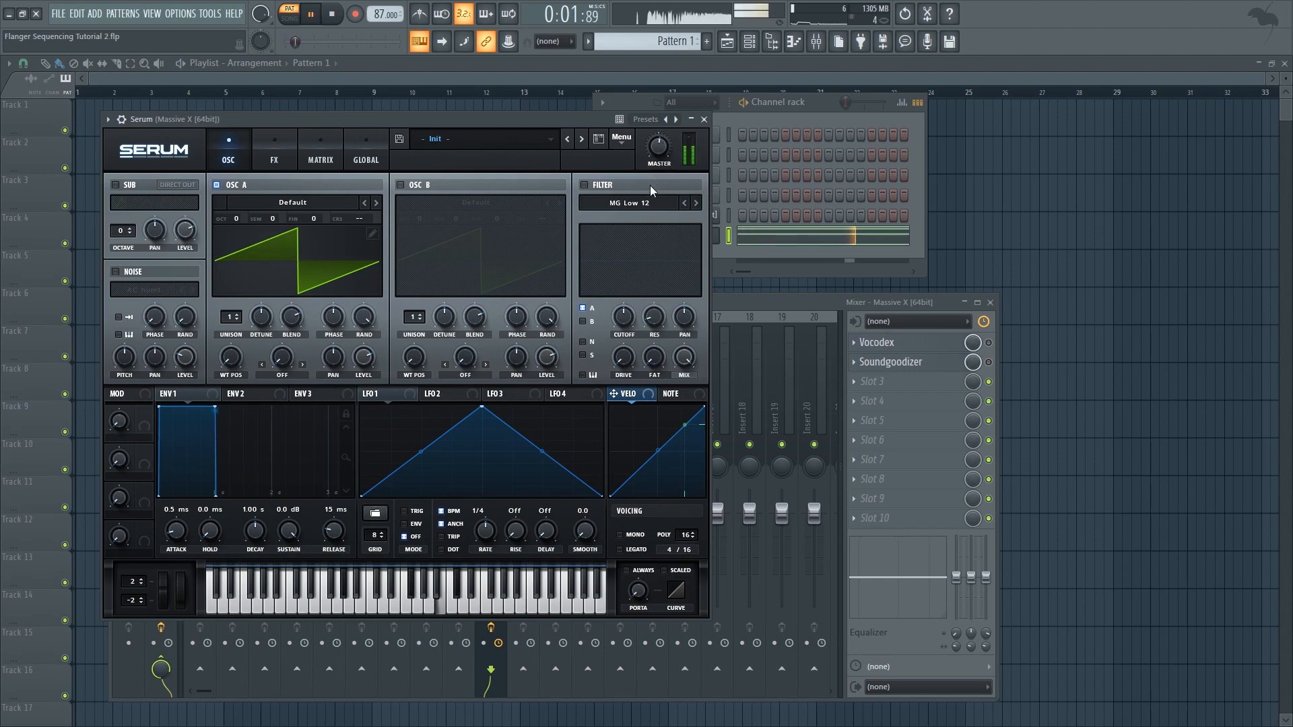
{"action": "key", "text": "space"}
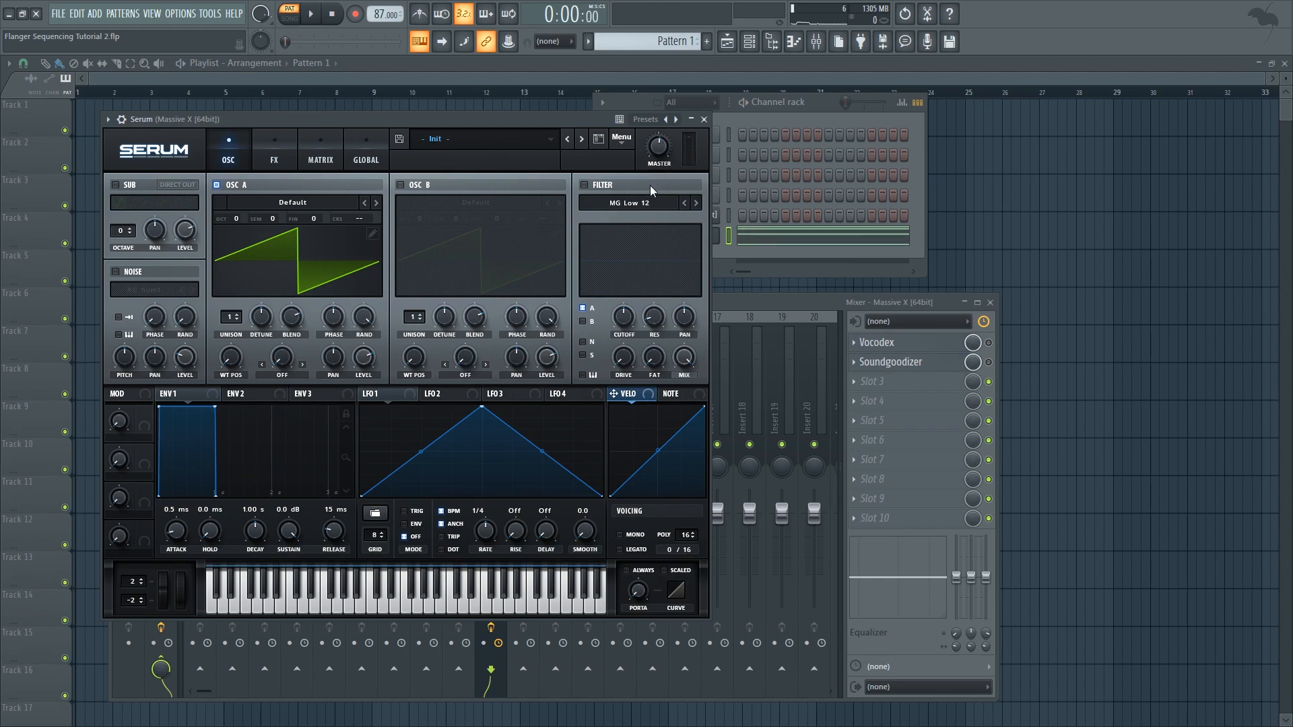
{"action": "left_click", "coordinate": [312, 202]}
{"action": "mouse_move", "coordinate": [283, 185]}
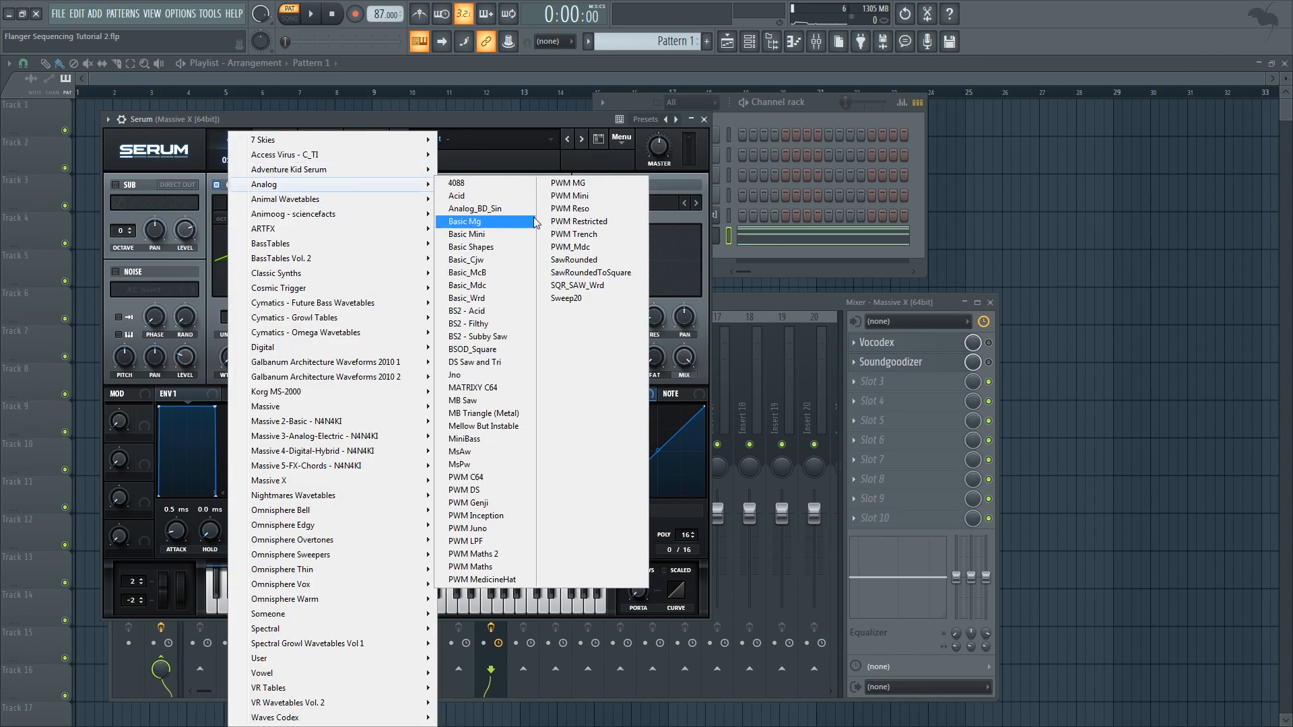
{"action": "left_click", "coordinate": [495, 248]}
{"action": "left_click", "coordinate": [401, 185]}
{"action": "left_click", "coordinate": [412, 202]}
{"action": "mouse_move", "coordinate": [472, 184]}
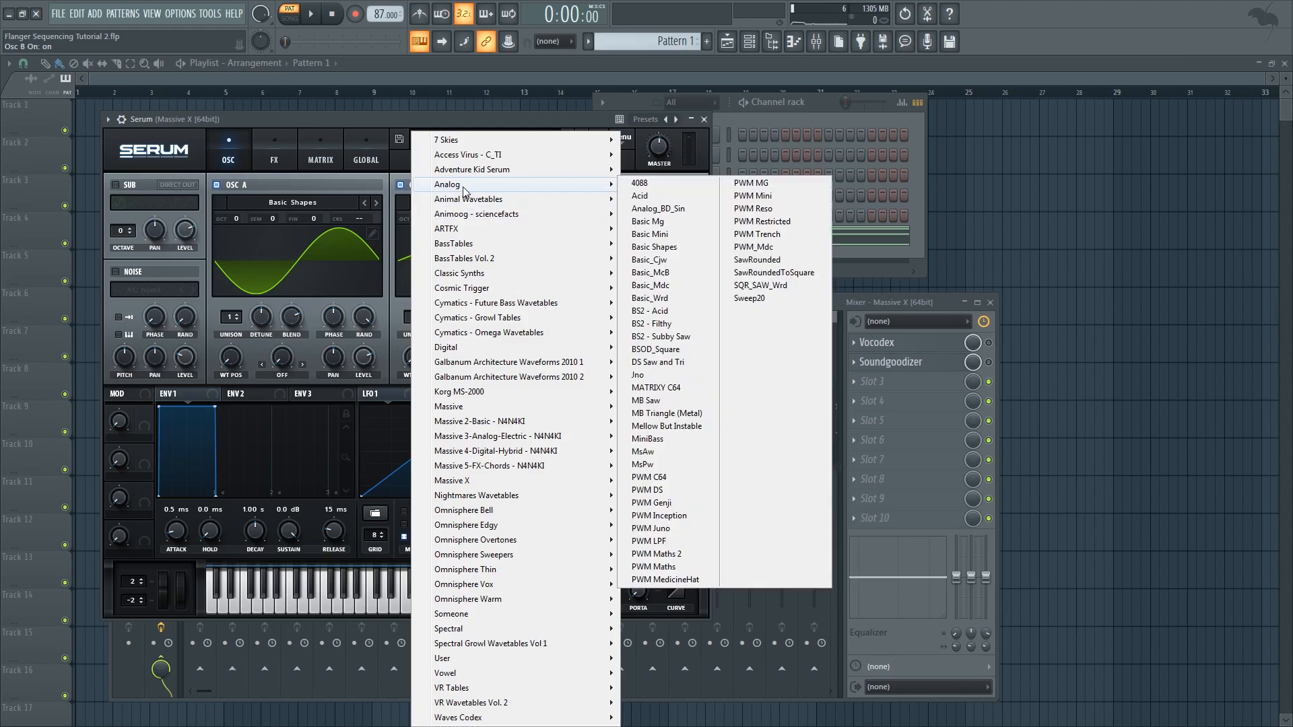
{"action": "left_click", "coordinate": [651, 250]}
Step: Set the wavetable position to 3 on oscillator A and 5 on oscillator B, and raise oscillator B by one octave
{"action": "left_click_drag", "start_coordinate": [231, 358], "coordinate": [247, 322]}
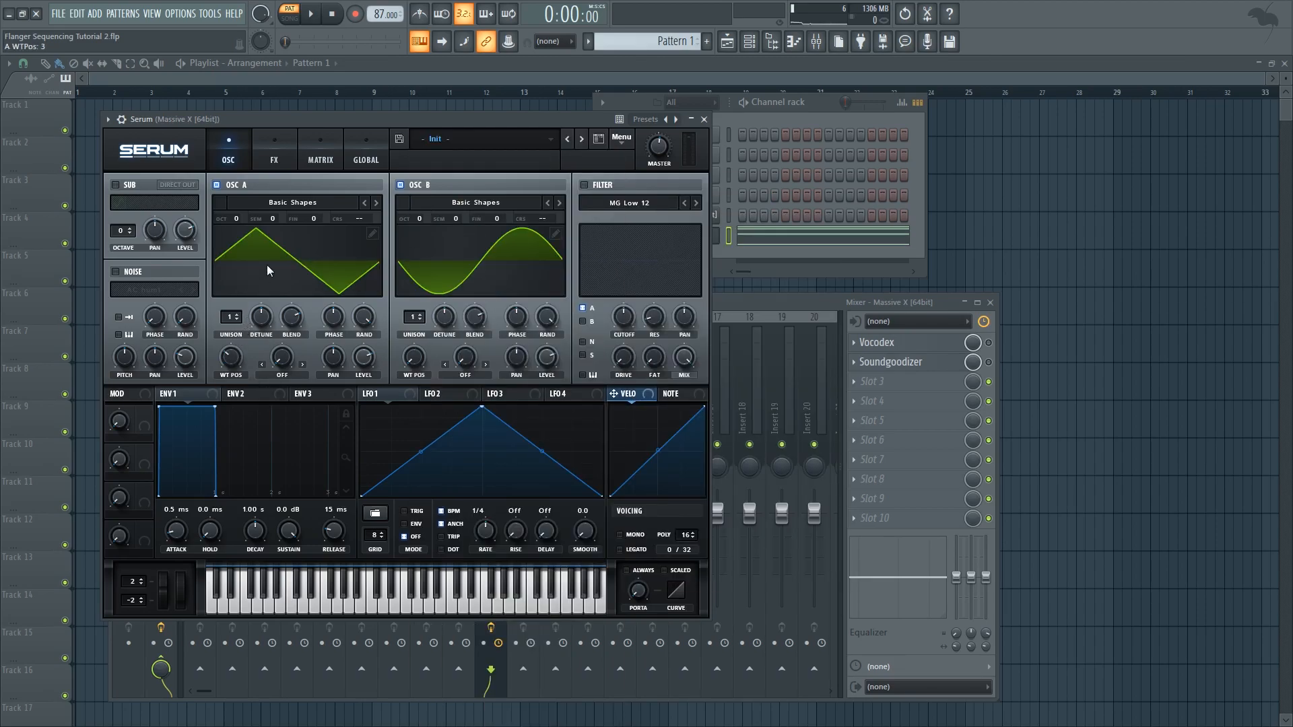
{"action": "left_click_drag", "start_coordinate": [415, 358], "coordinate": [443, 282]}
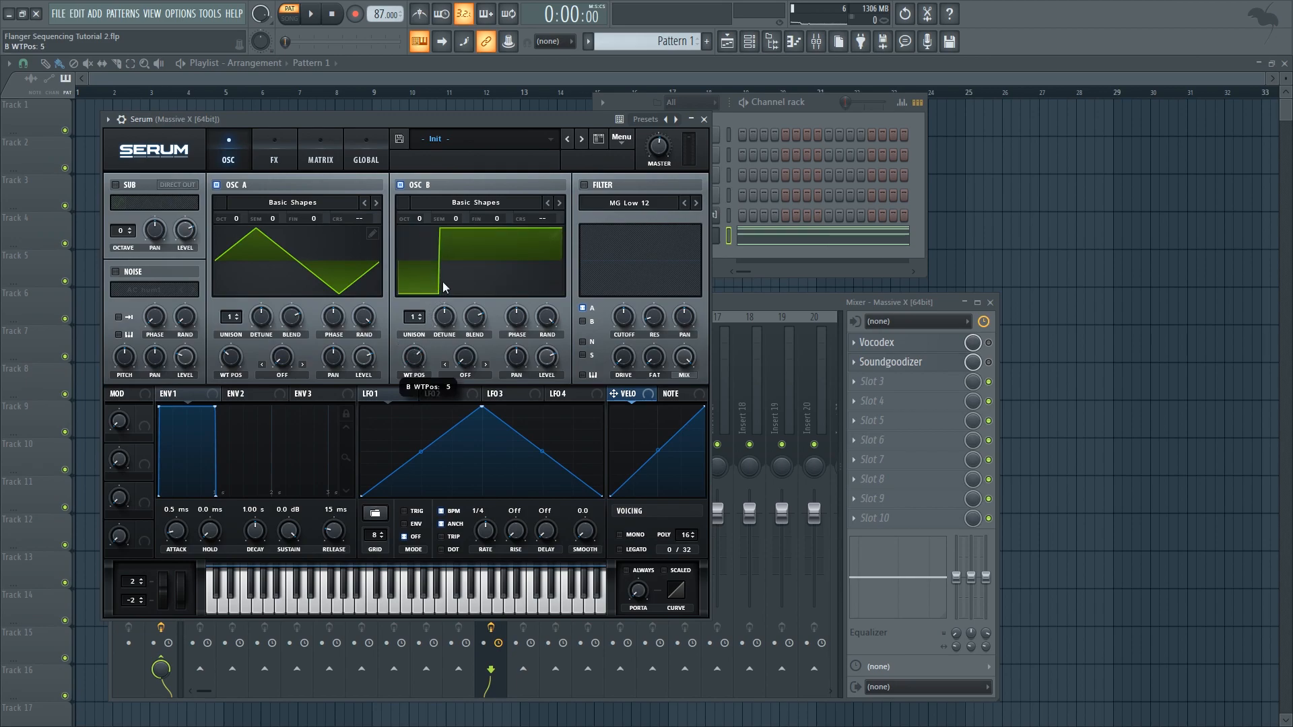
{"action": "left_click_drag", "start_coordinate": [427, 217], "coordinate": [434, 212]}
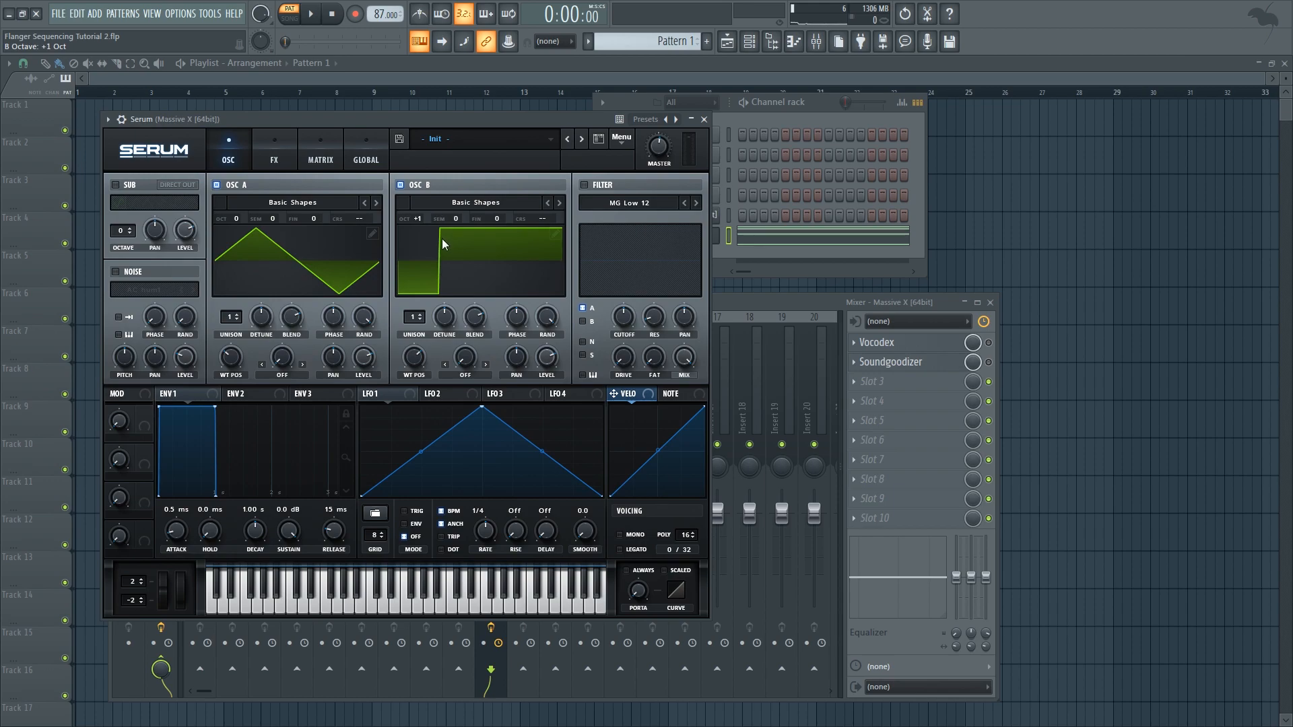
Step: Set oscillator B's level to 0% and assign LFO 1 to modulate it
{"action": "left_click_drag", "start_coordinate": [547, 357], "coordinate": [487, 462]}
{"action": "left_click_drag", "start_coordinate": [372, 397], "coordinate": [552, 366]}
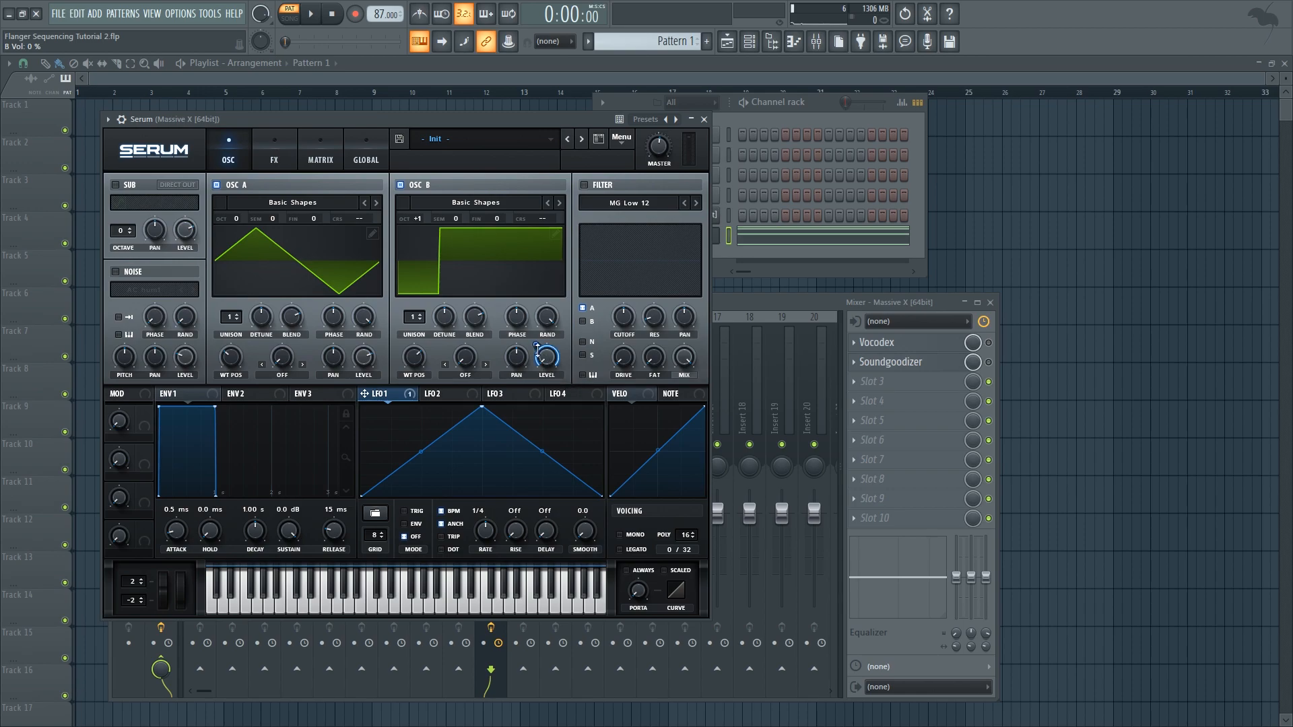
{"action": "mouse_move", "coordinate": [530, 372]}
Step: Set LFO 1 to a one-bar rate in Trig mode, invert its triangle into a V shape, and audition the pattern
{"action": "left_click_drag", "start_coordinate": [483, 535], "coordinate": [481, 554]}
{"action": "left_click", "coordinate": [404, 511]}
{"action": "left_click_drag", "start_coordinate": [363, 497], "coordinate": [317, 382]}
{"action": "left_click_drag", "start_coordinate": [482, 407], "coordinate": [486, 495]}
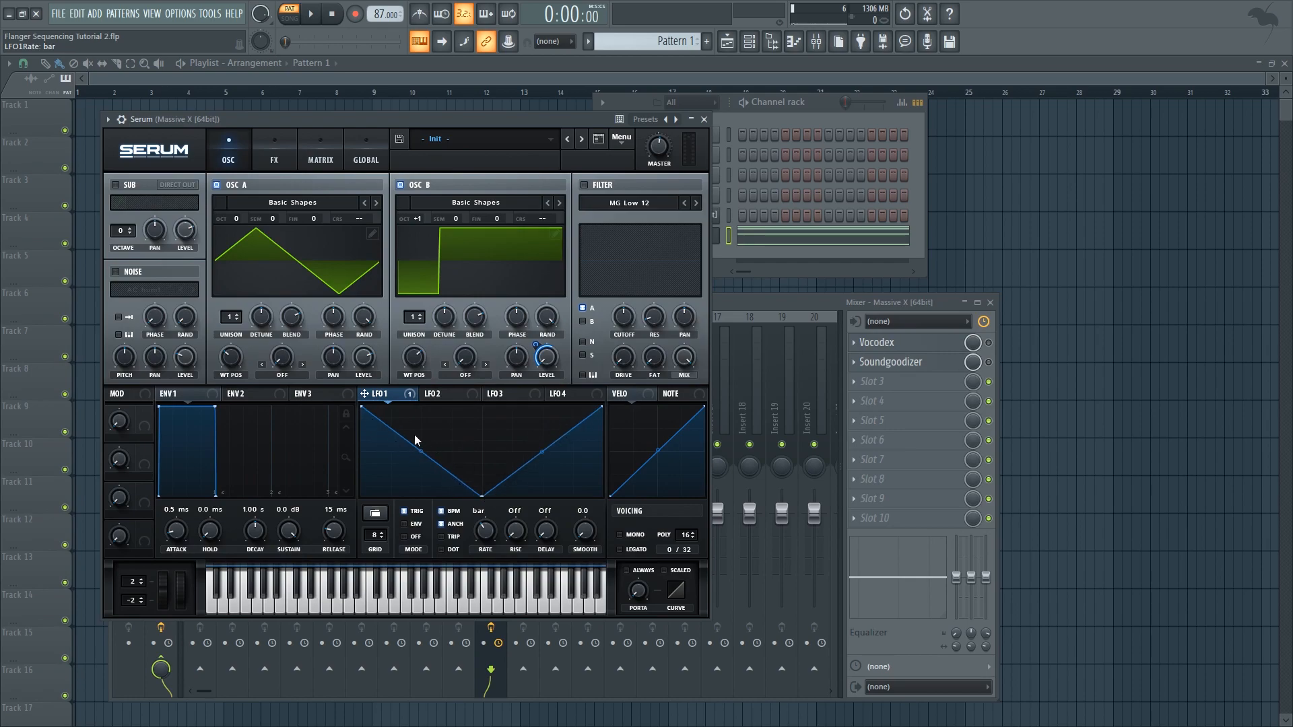
{"action": "key", "text": "space"}
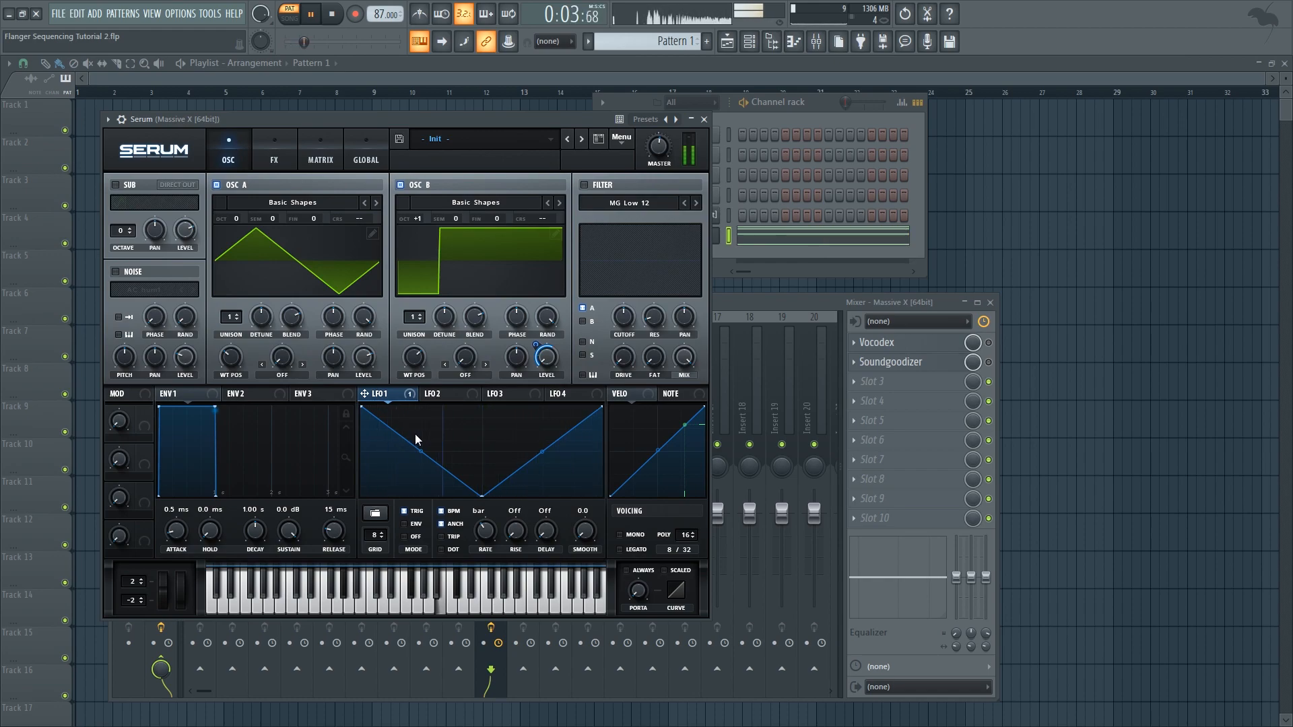
{"action": "key", "text": "space"}
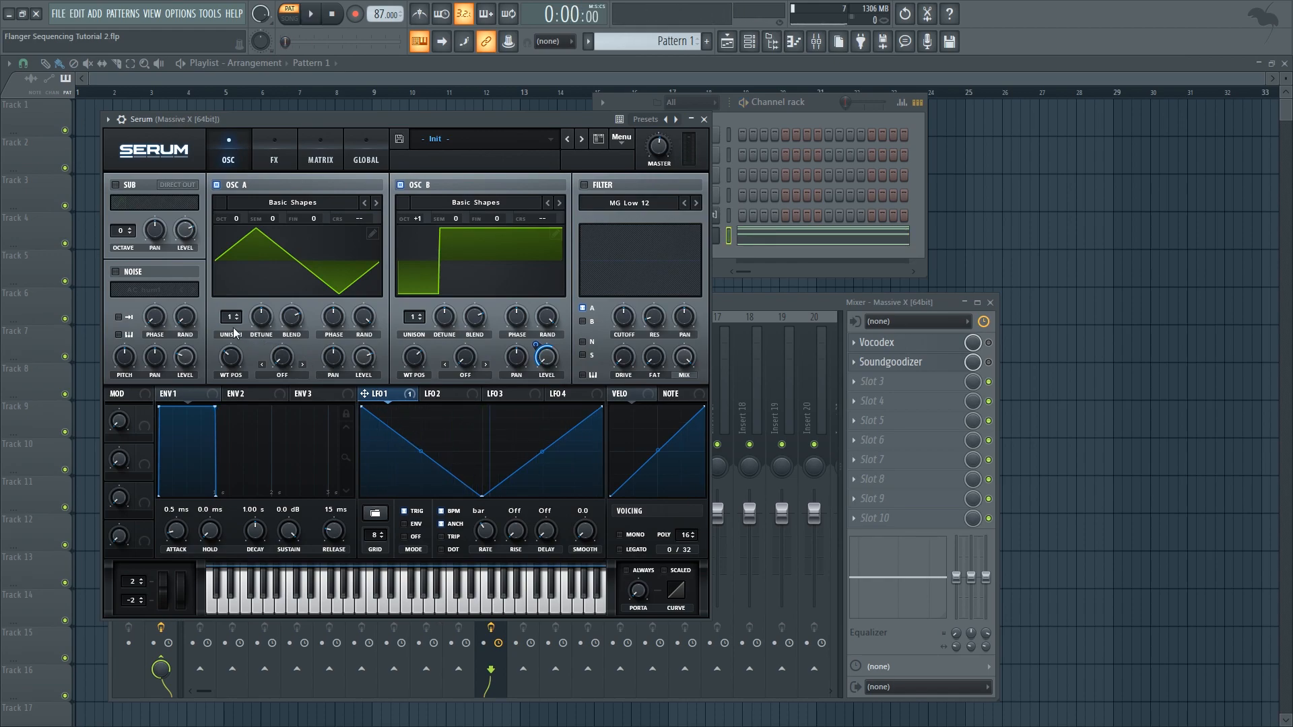
Step: Set unison to 3 voices on oscillator A and 7 on oscillator B, reduce their detune, and audition the pattern
{"action": "left_click_drag", "start_coordinate": [229, 323], "coordinate": [263, 352]}
{"action": "left_click_drag", "start_coordinate": [413, 322], "coordinate": [433, 272]}
{"action": "left_click_drag", "start_coordinate": [445, 321], "coordinate": [449, 340]}
{"action": "key", "text": "space"}
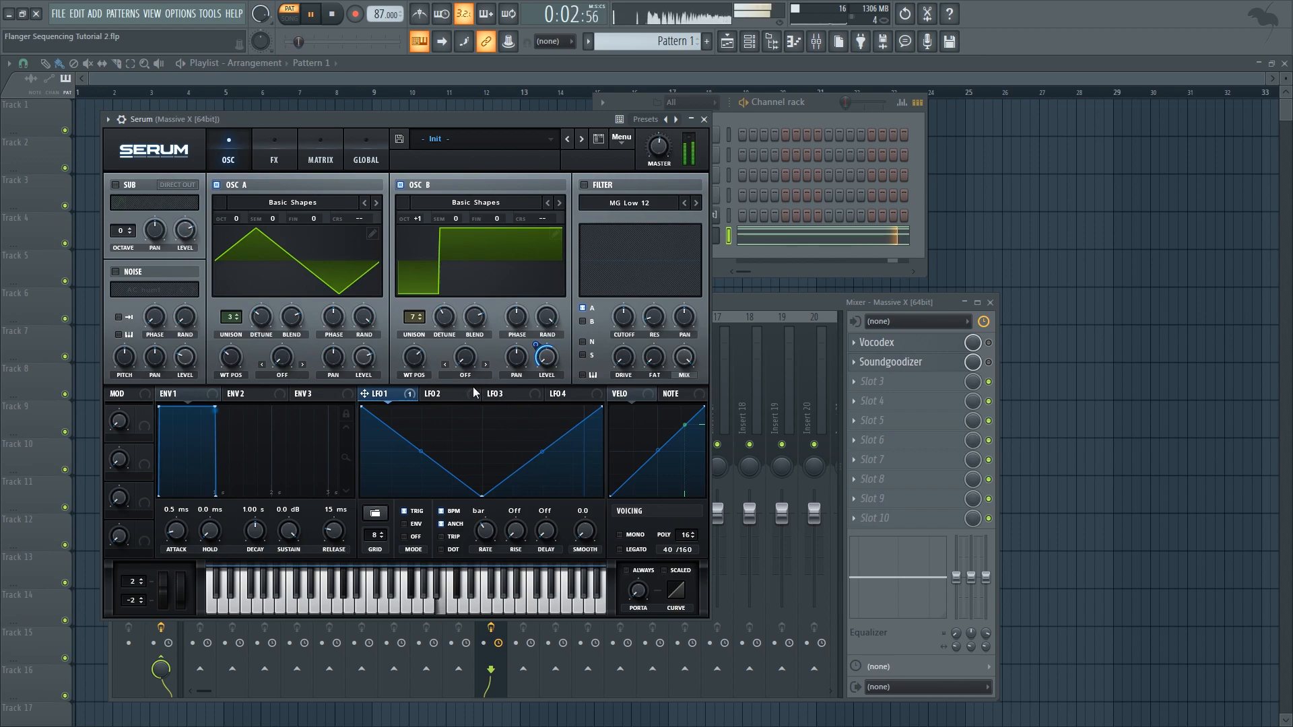
{"action": "key", "text": "space"}
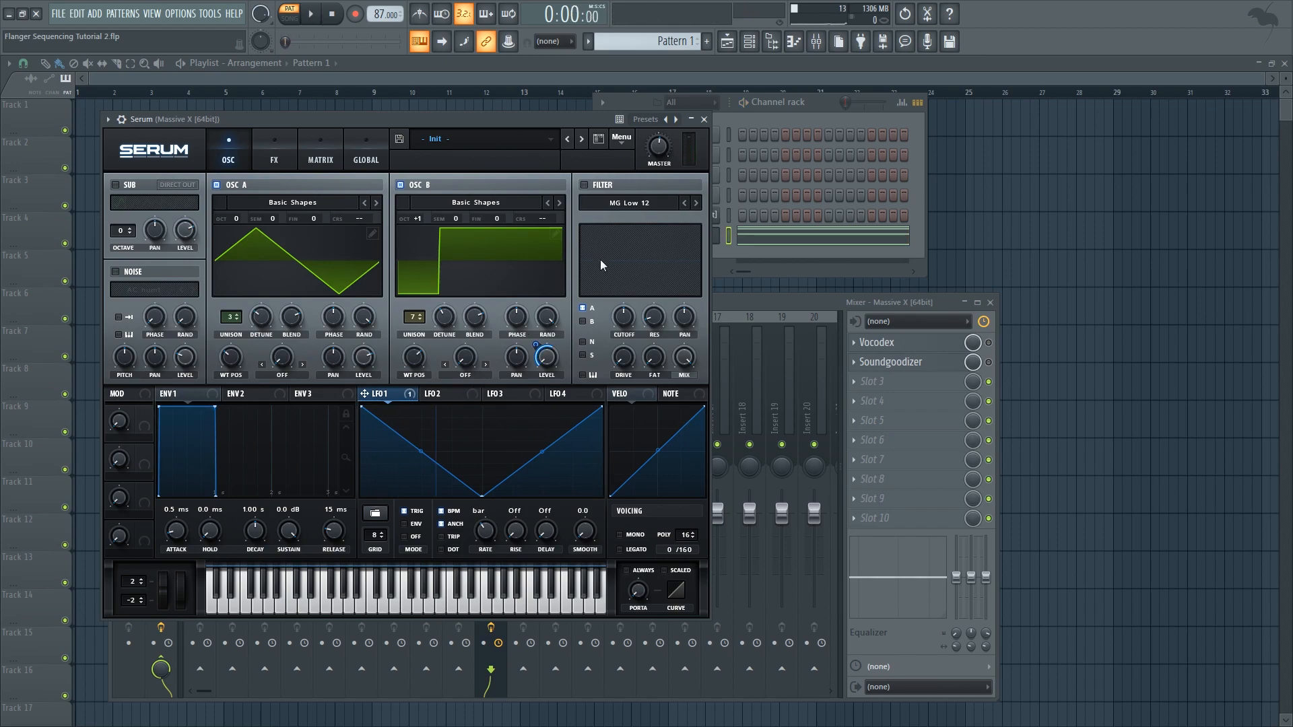
Step: Enable the MG Low 12 filter, route oscillator B through it along with oscillator A, and audition the pattern
{"action": "left_click", "coordinate": [584, 185]}
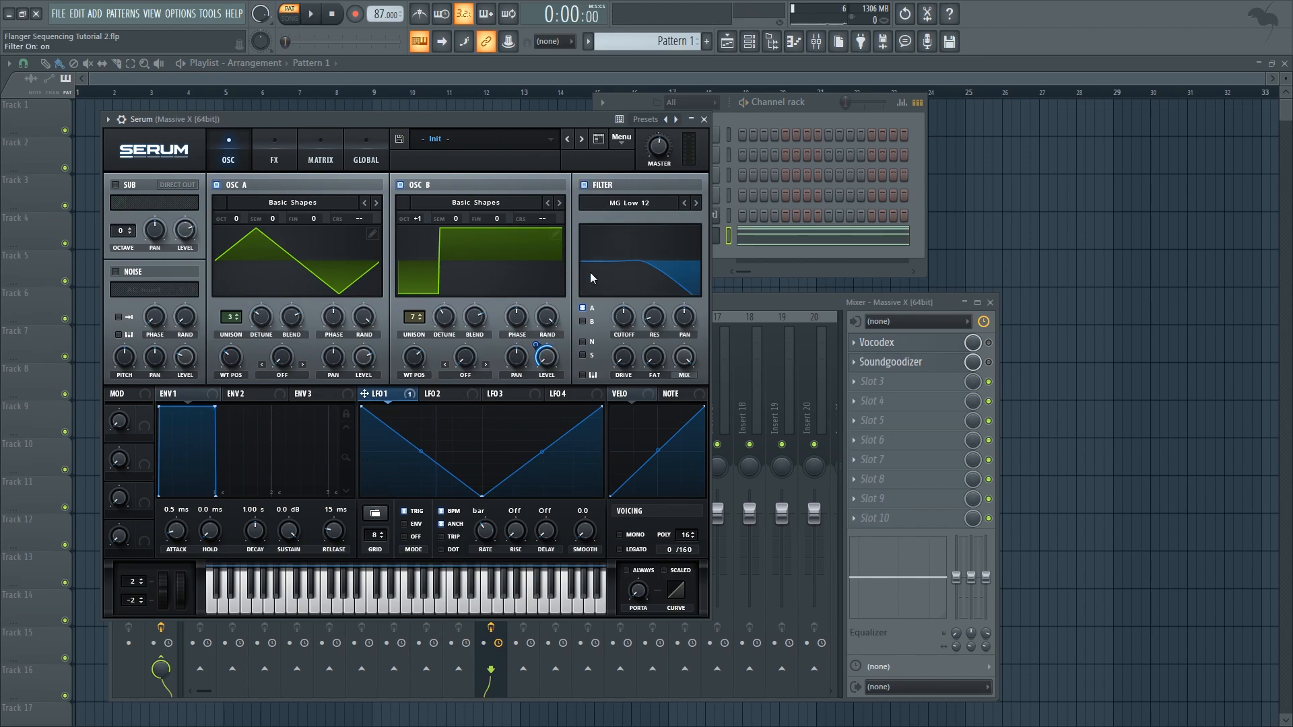
{"action": "left_click", "coordinate": [583, 323]}
{"action": "key", "text": "space"}
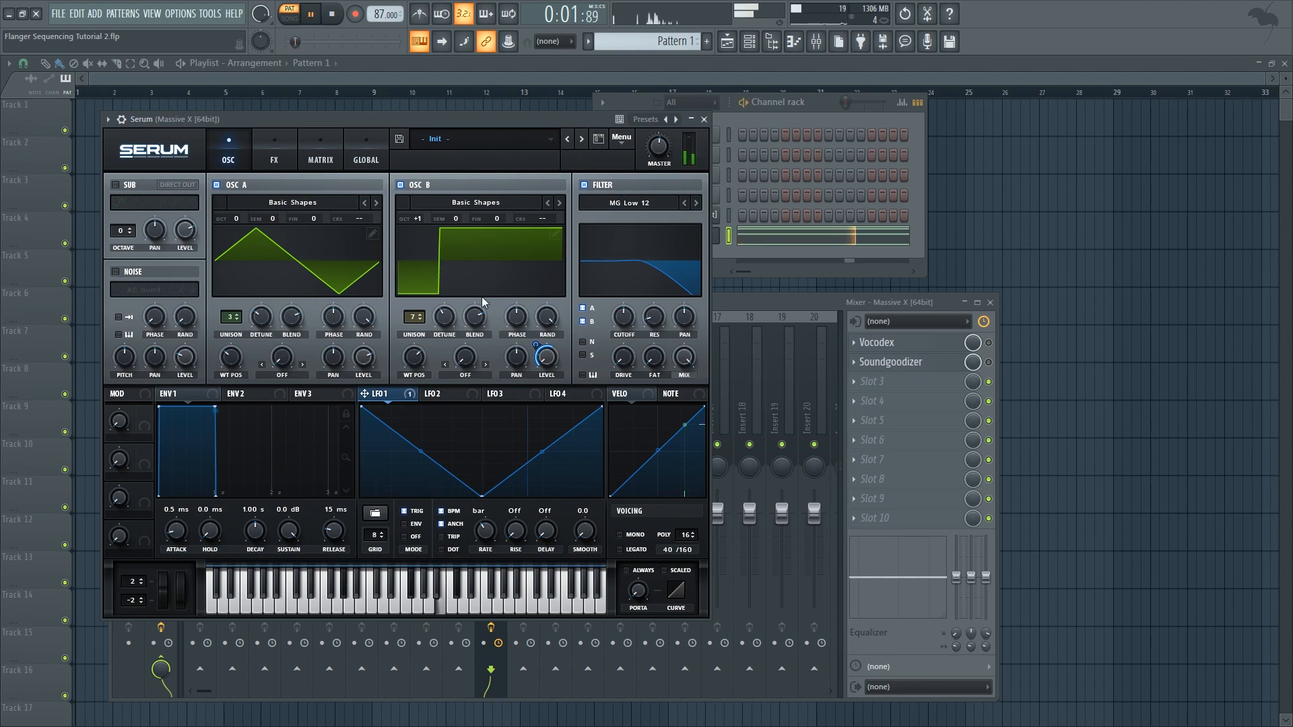
{"action": "key", "text": "space"}
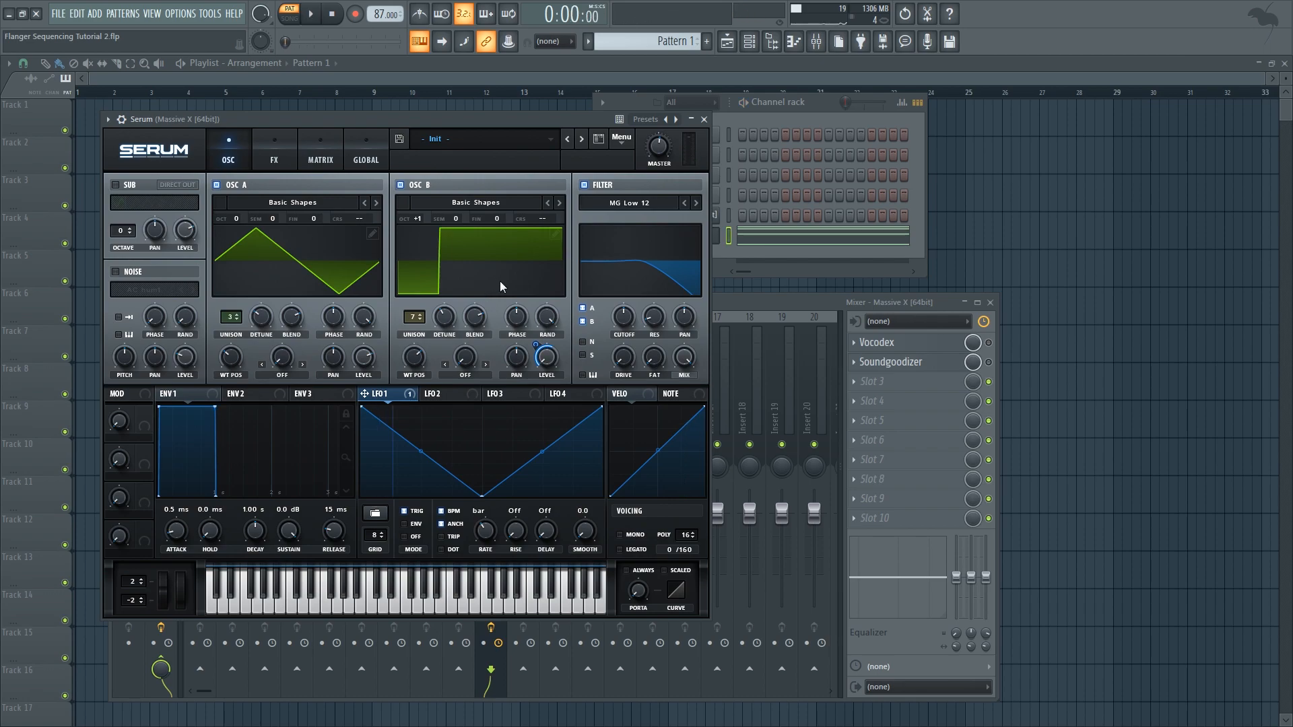
Step: Enable the Flanger effect and turn down its rate while auditioning the pattern
{"action": "left_click", "coordinate": [273, 144]}
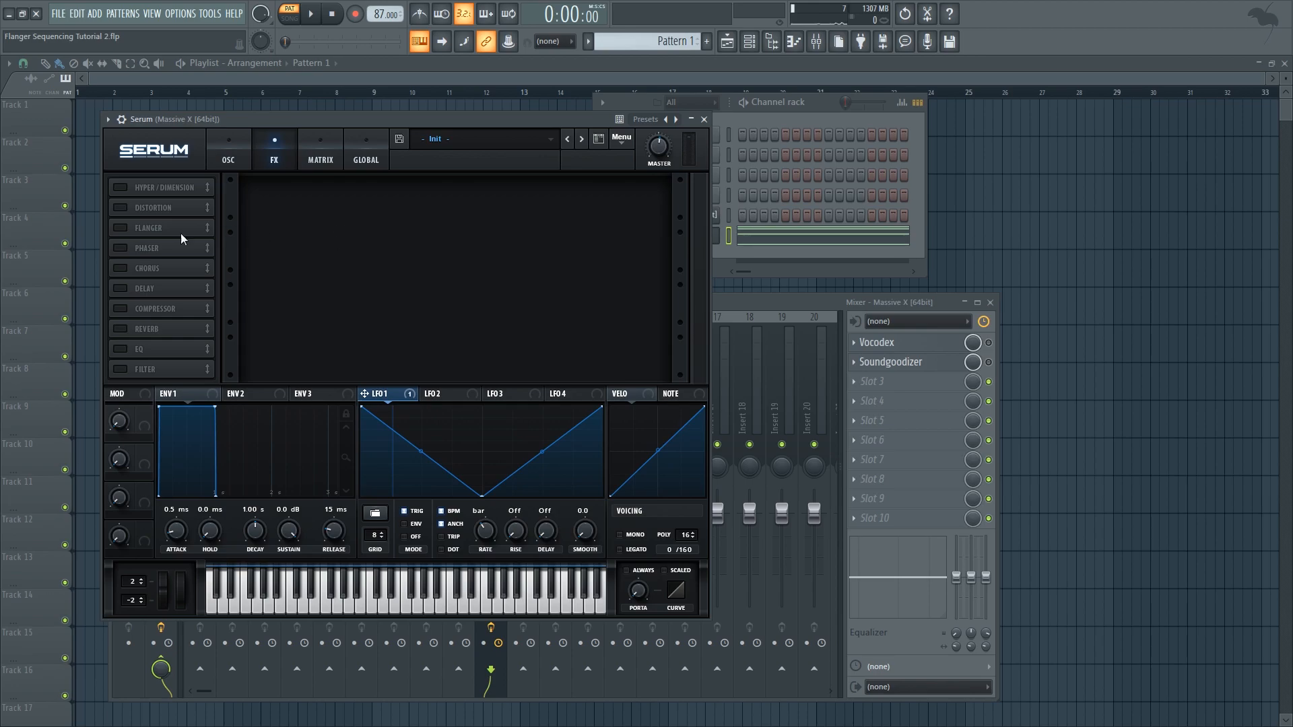
{"action": "left_click", "coordinate": [120, 228]}
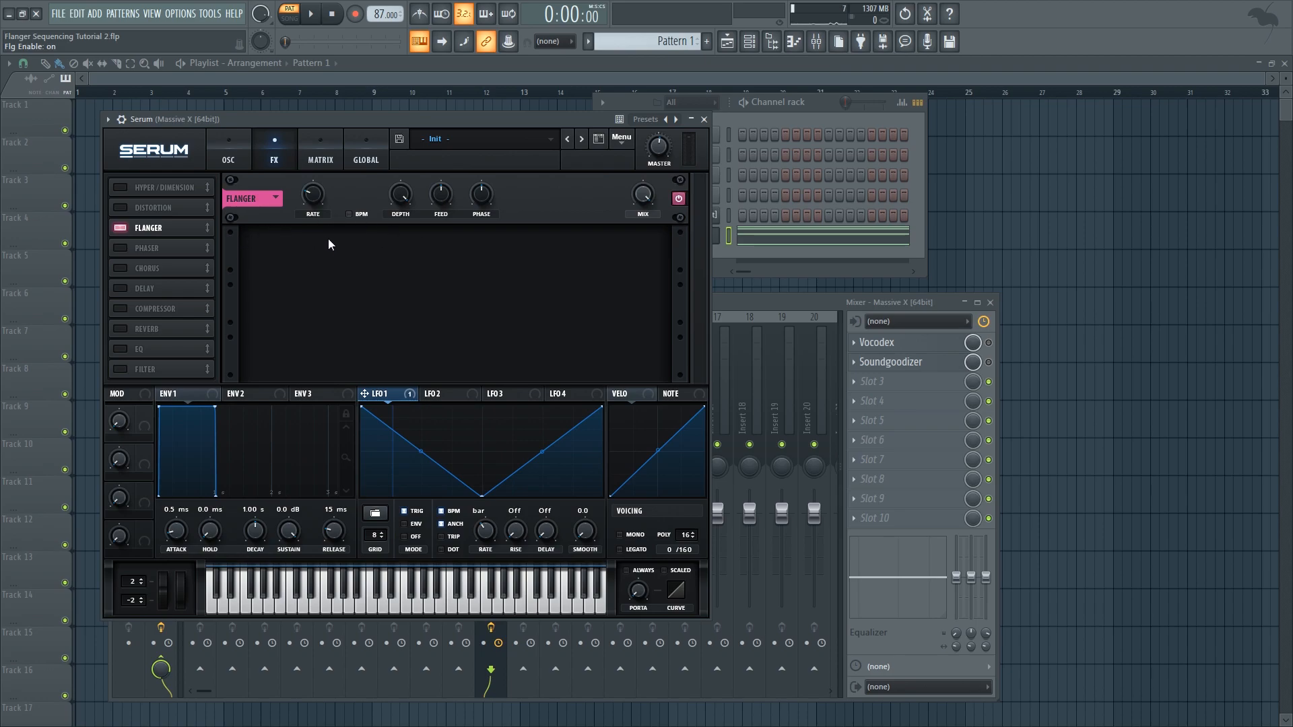
{"action": "key", "text": "space"}
{"action": "mouse_move", "coordinate": [314, 196]}
{"action": "left_mouse_down"}
{"action": "mouse_move", "coordinate": [332, 159]}
{"action": "mouse_move", "coordinate": [320, 193]}
{"action": "left_mouse_up"}
{"action": "key", "text": "space"}
{"action": "left_click_drag", "start_coordinate": [297, 240], "coordinate": [296, 237]}
{"action": "key", "text": "space"}
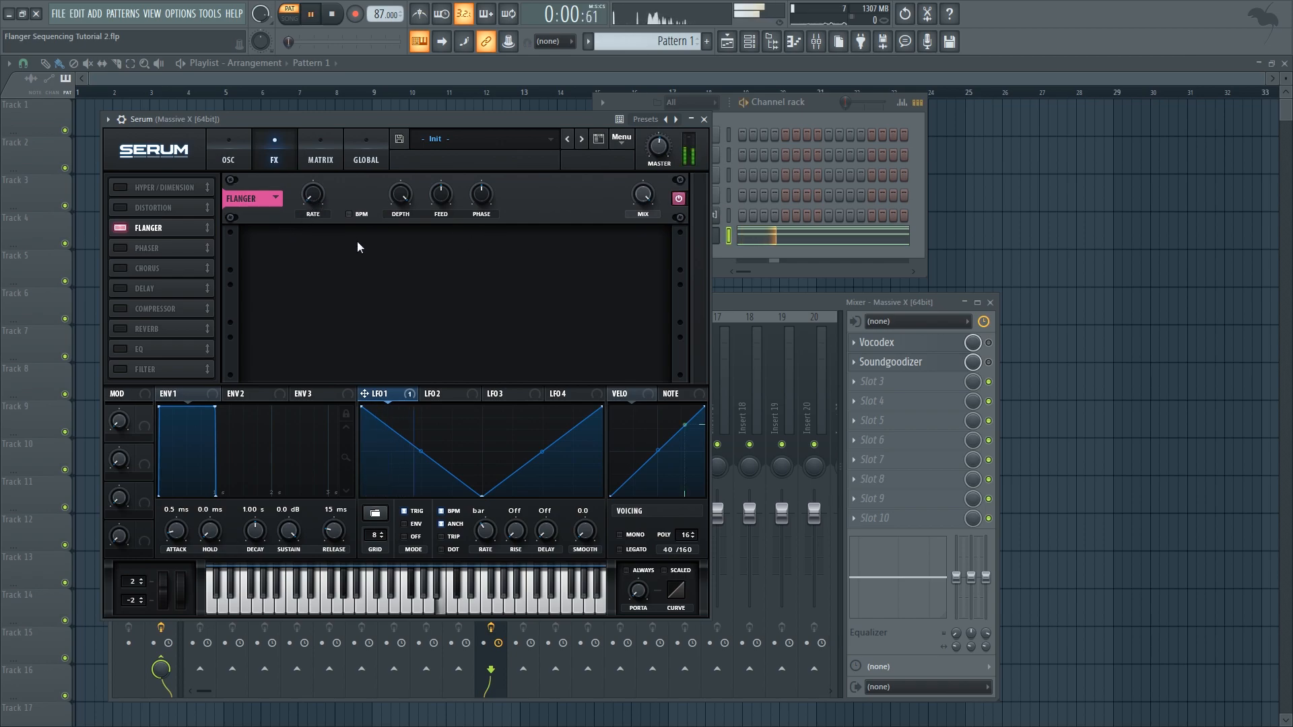
Step: Reshape LFO 2 into a square wave that is low for the first half and high for the second half
{"action": "left_click", "coordinate": [437, 393]}
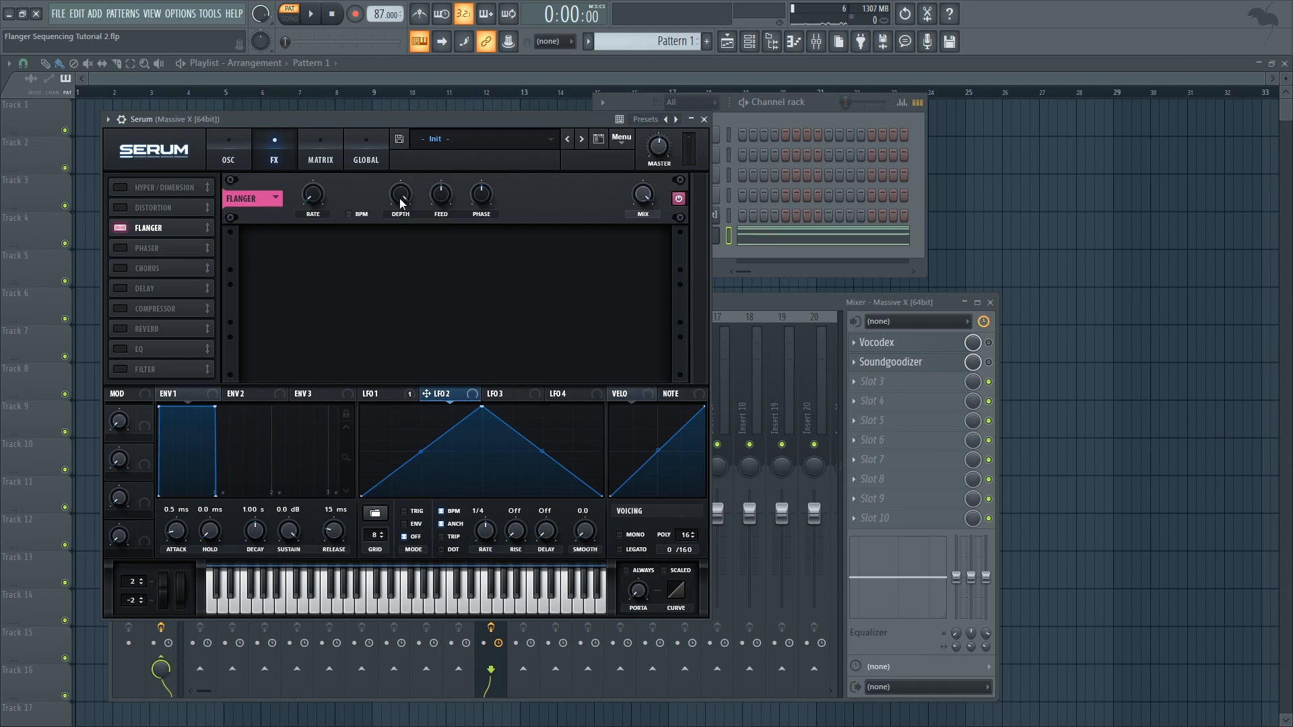
{"action": "left_click_drag", "start_coordinate": [482, 408], "coordinate": [491, 498]}
{"action": "key", "text": "ctrl+z"}
{"action": "key", "text": "ctrl+z"}
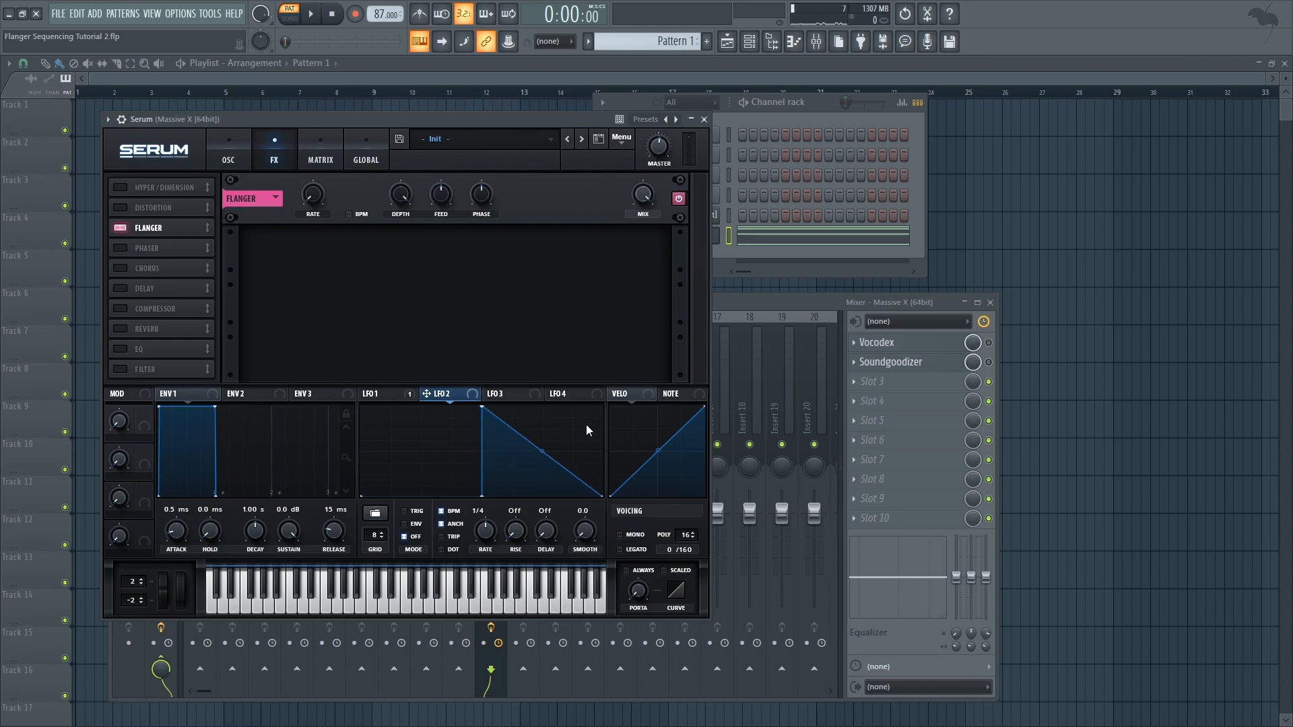
{"action": "double_click", "coordinate": [584, 427]}
{"action": "left_click_drag", "start_coordinate": [586, 427], "coordinate": [606, 397]}
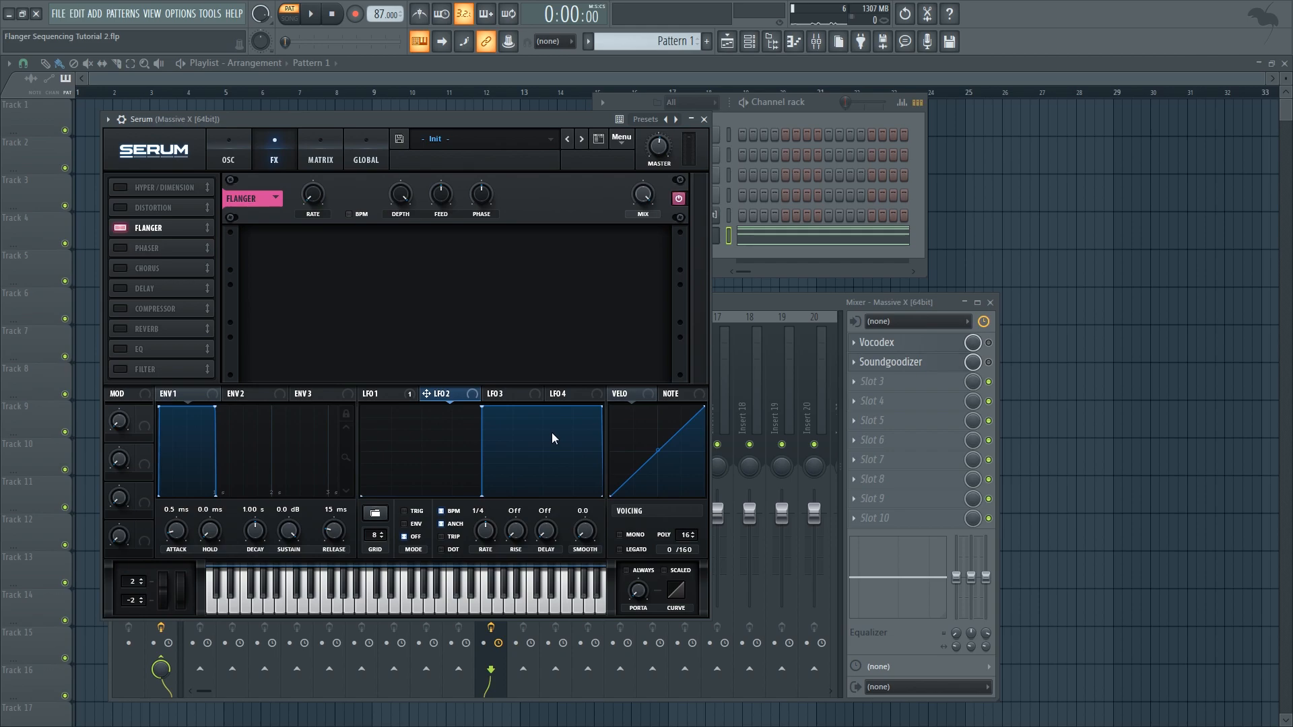
Step: Assign LFO 2 to the flanger's depth, set the depth to 52%, and raise the modulation amount
{"action": "left_click_drag", "start_coordinate": [442, 396], "coordinate": [402, 196]}
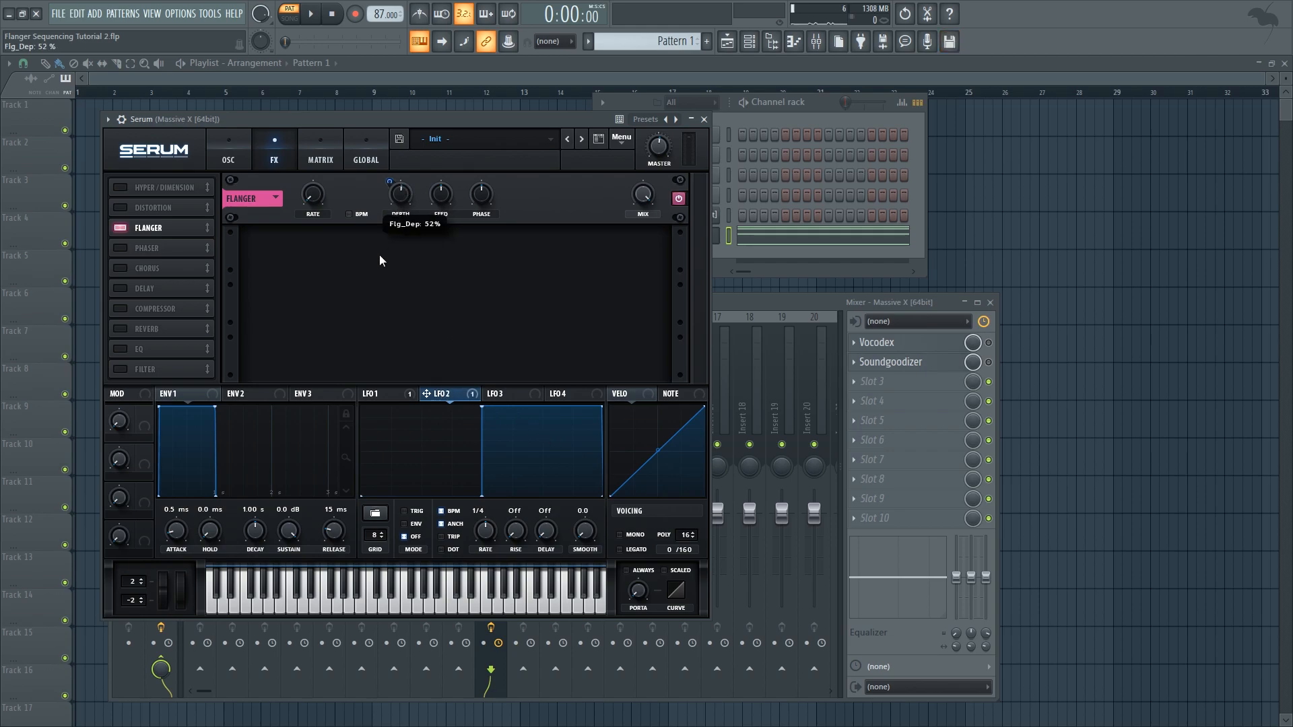
{"action": "left_click_drag", "start_coordinate": [409, 173], "coordinate": [408, 175]}
{"action": "key", "text": "space"}
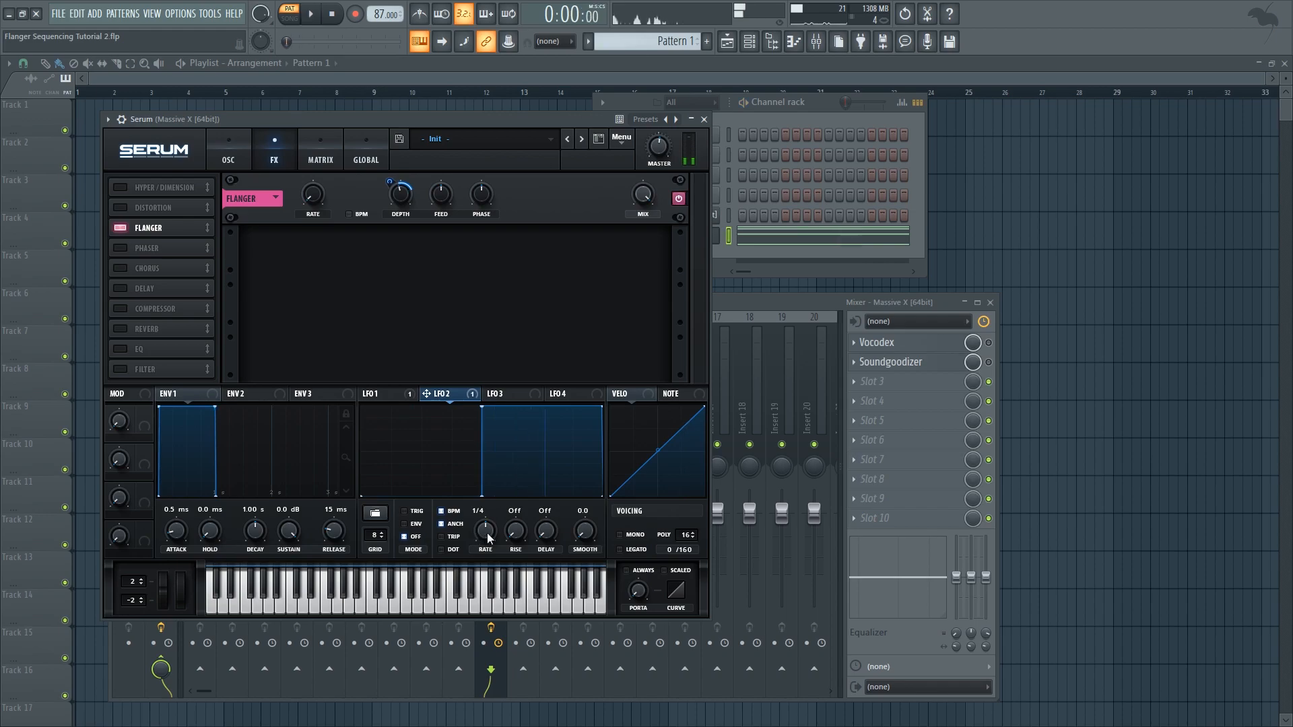
Step: Set LFO 2's rate to 1/8 and raise the synth's master volume to about 67% during playback
{"action": "left_click_drag", "start_coordinate": [490, 536], "coordinate": [484, 473]}
{"action": "key", "text": "space"}
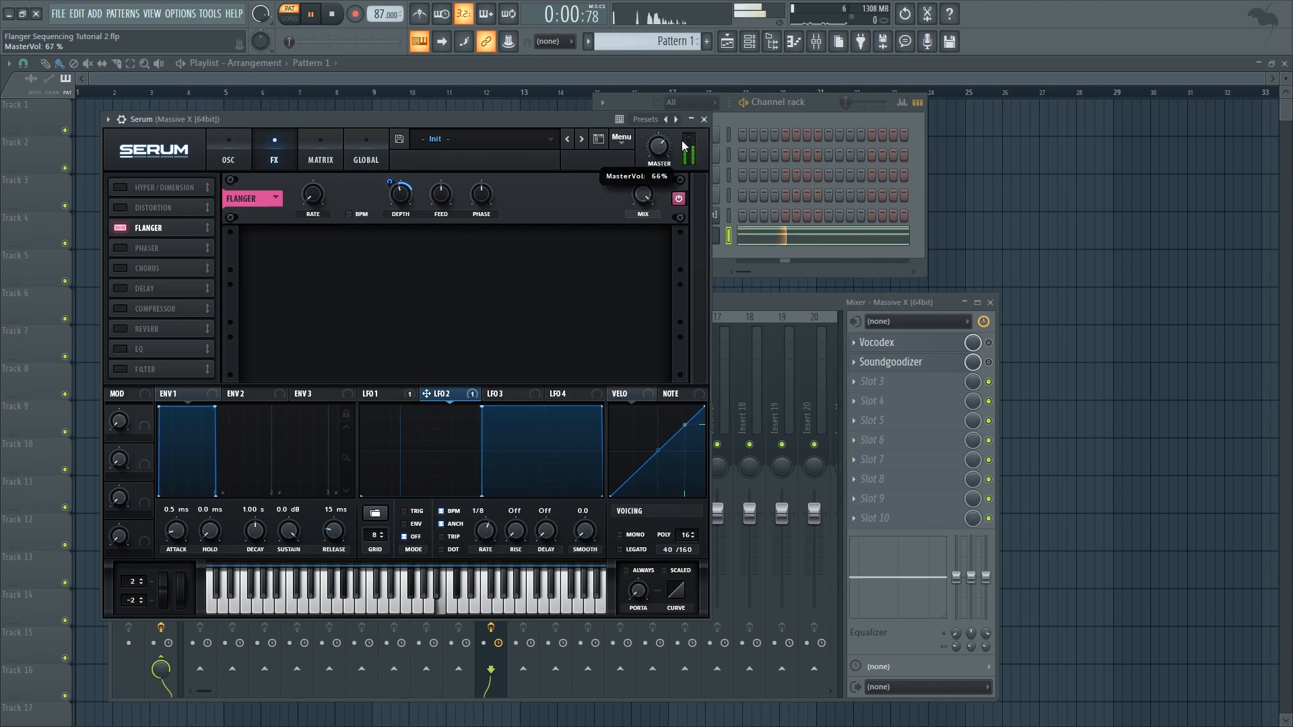
{"action": "scroll", "coordinate": [417, 196], "scroll_direction": "up", "scroll_amount": 5}
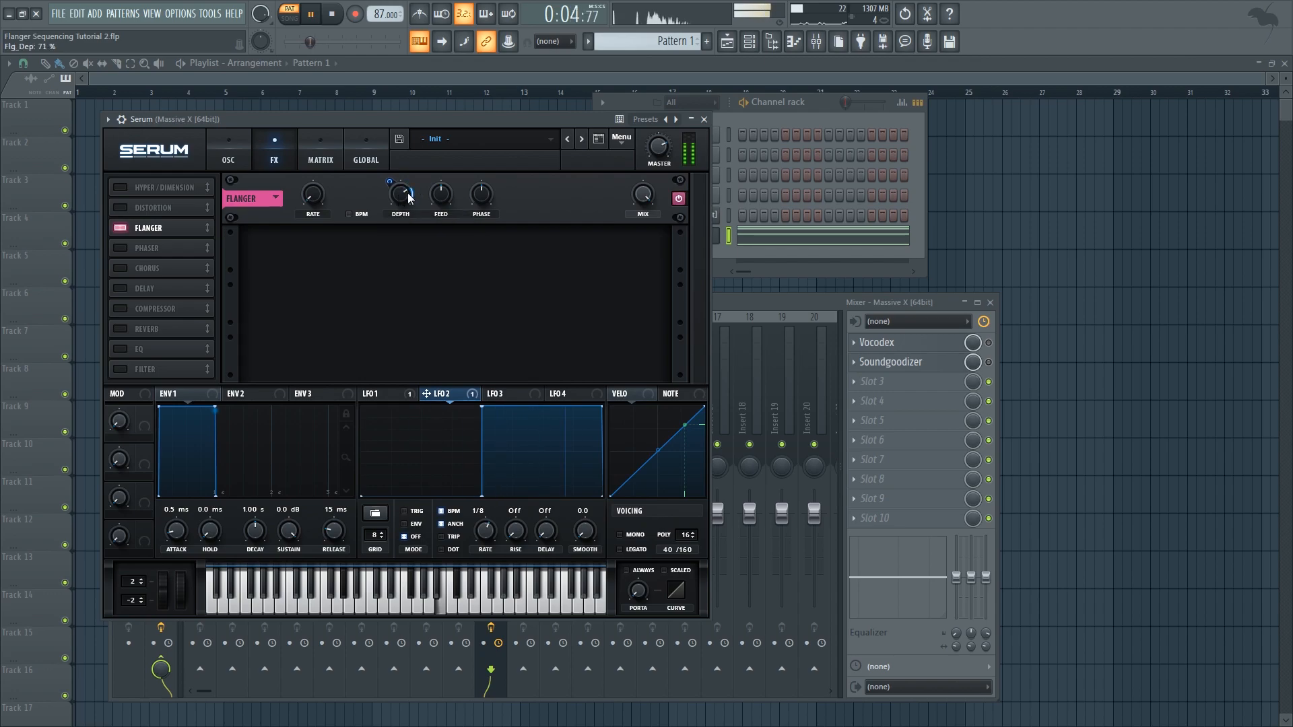
Step: Set the flanger's depth to about 78% and its LFO 2 modulation amount to 17 while auditioning
{"action": "left_click_drag", "start_coordinate": [390, 182], "coordinate": [393, 188]}
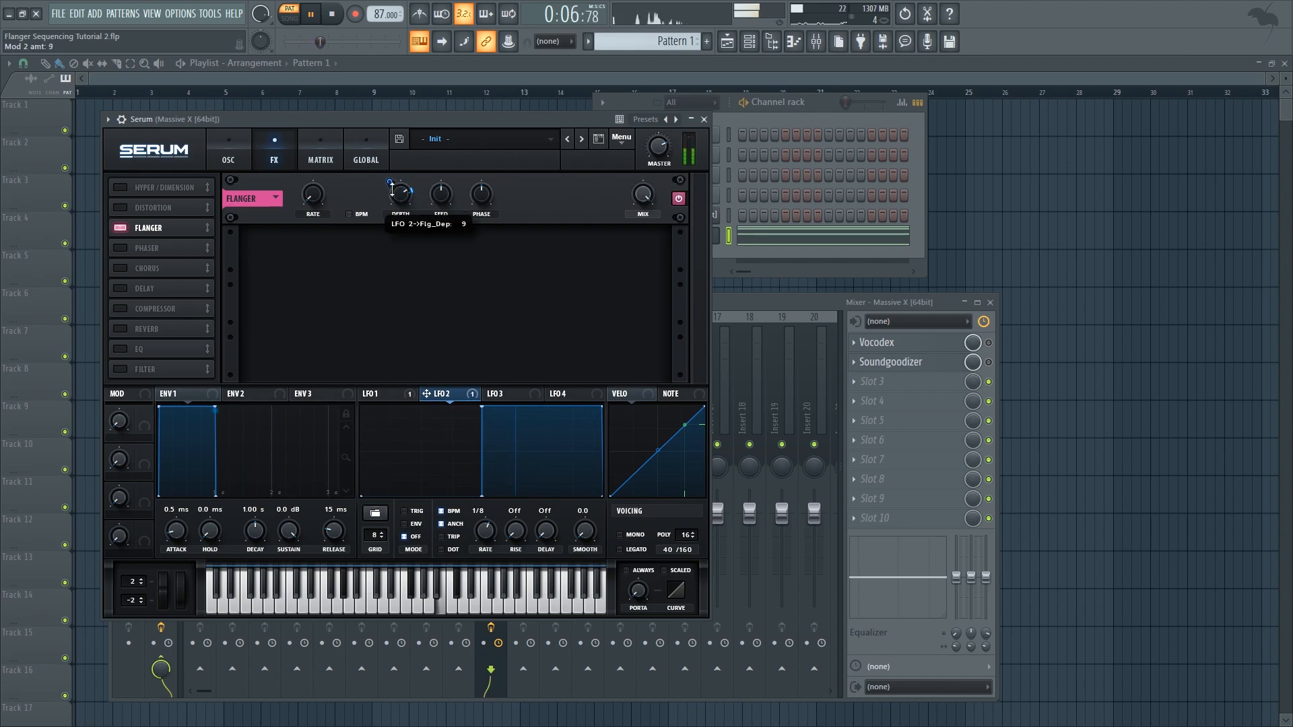
{"action": "scroll", "coordinate": [400, 192], "scroll_direction": "up", "scroll_amount": 3}
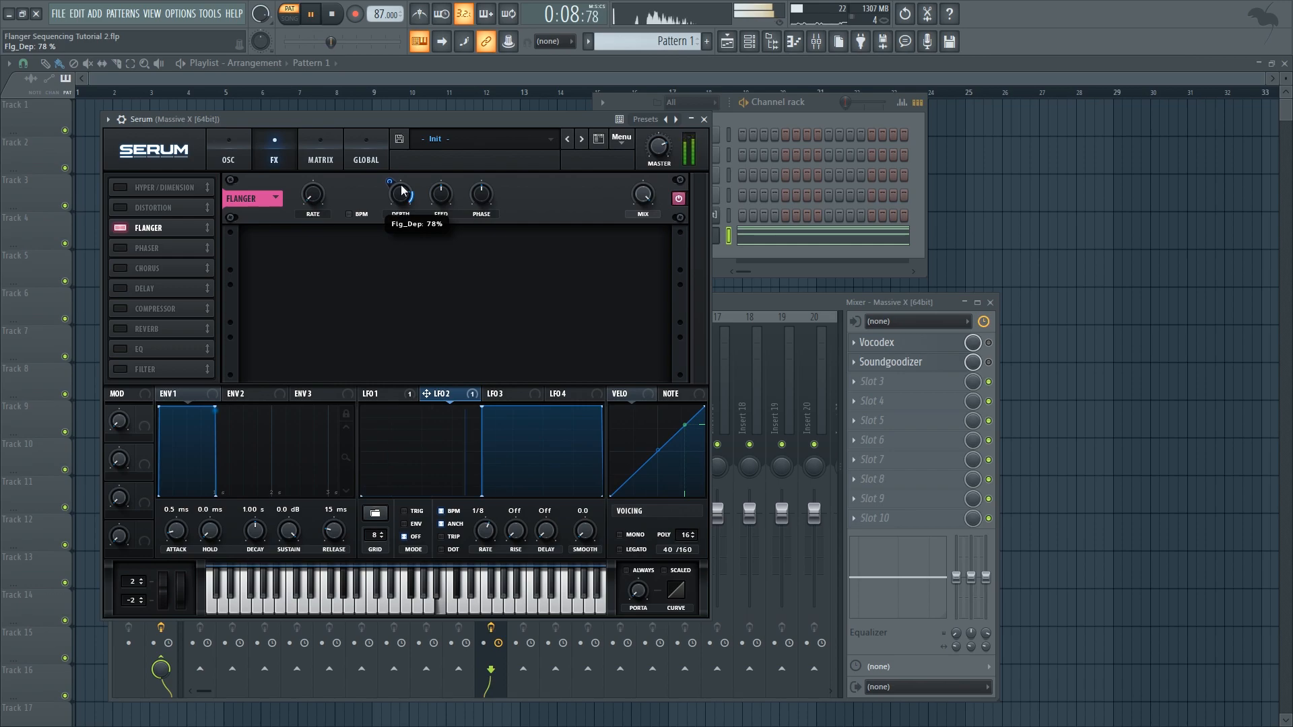
{"action": "left_click_drag", "start_coordinate": [390, 180], "coordinate": [389, 181]}
{"action": "key", "text": "space"}
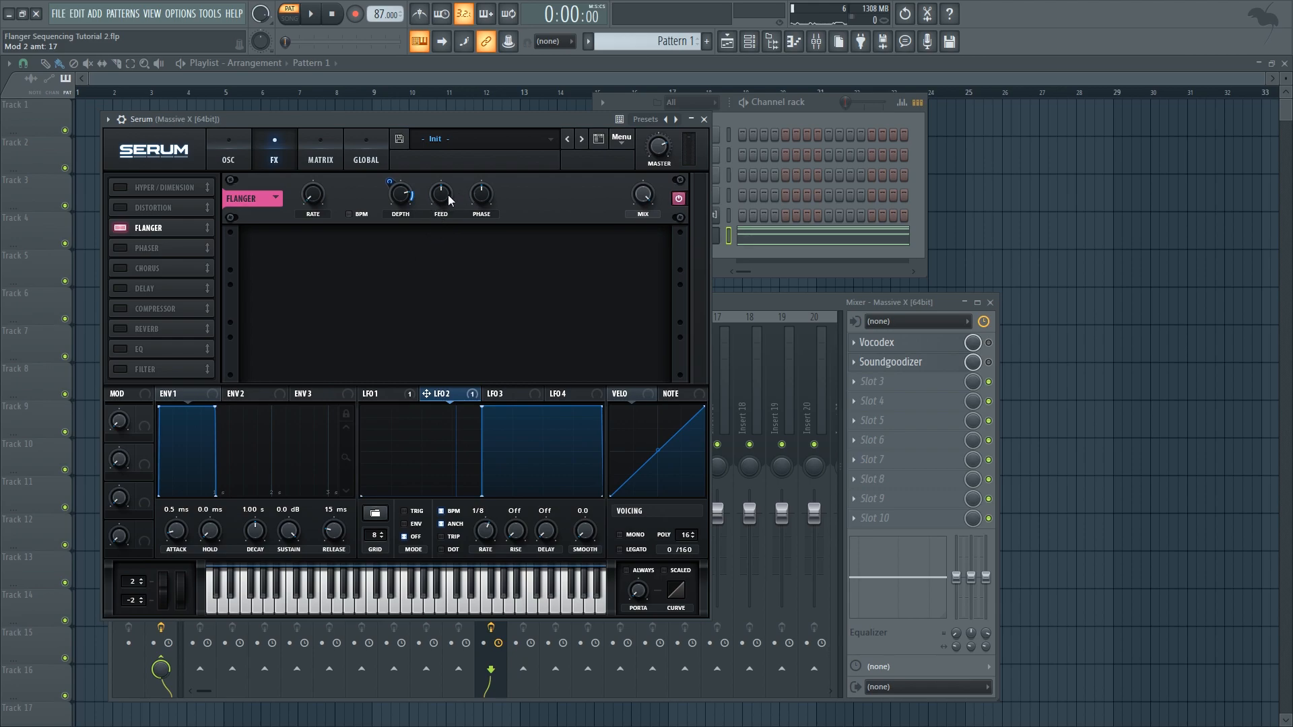
Step: Raise the flanger's feed to 64%, and try a phase of 208 before resetting the phase to its default
{"action": "key", "text": "space"}
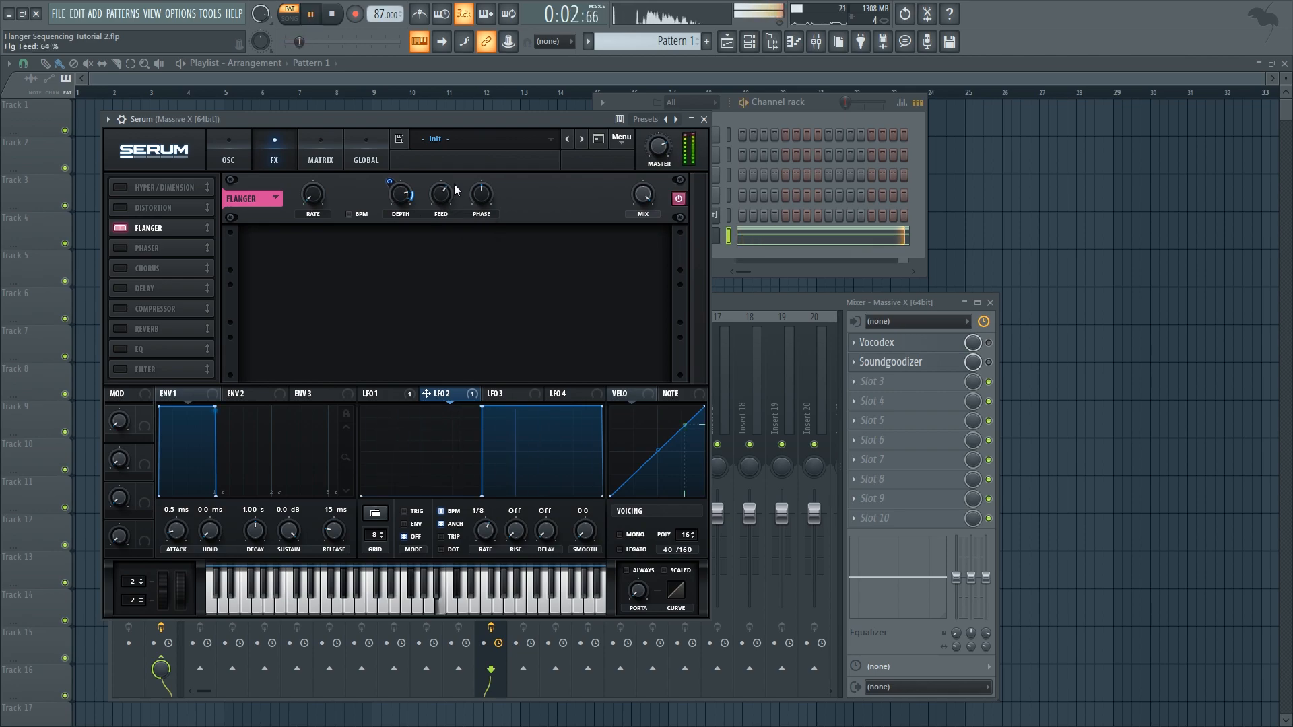
{"action": "left_click_drag", "start_coordinate": [482, 199], "coordinate": [475, 213]}
{"action": "left_click_drag", "start_coordinate": [488, 198], "coordinate": [516, 152]}
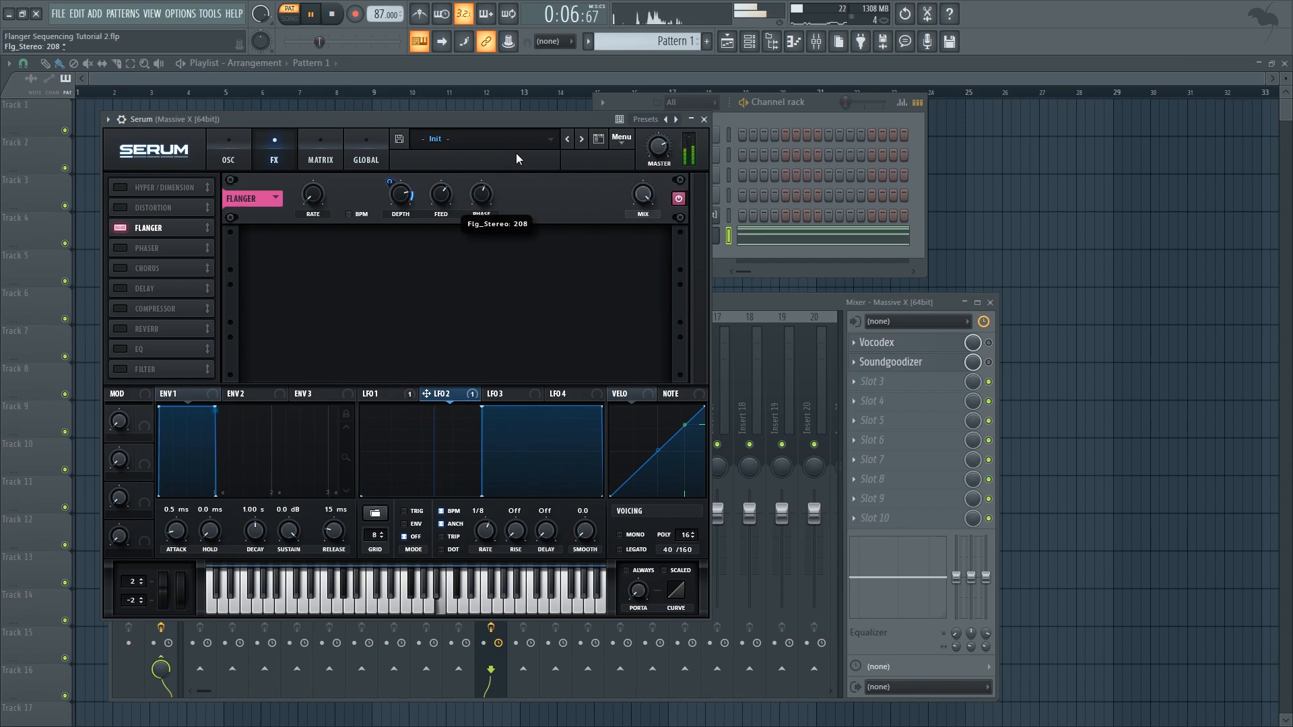
{"action": "right_click", "coordinate": [483, 189]}
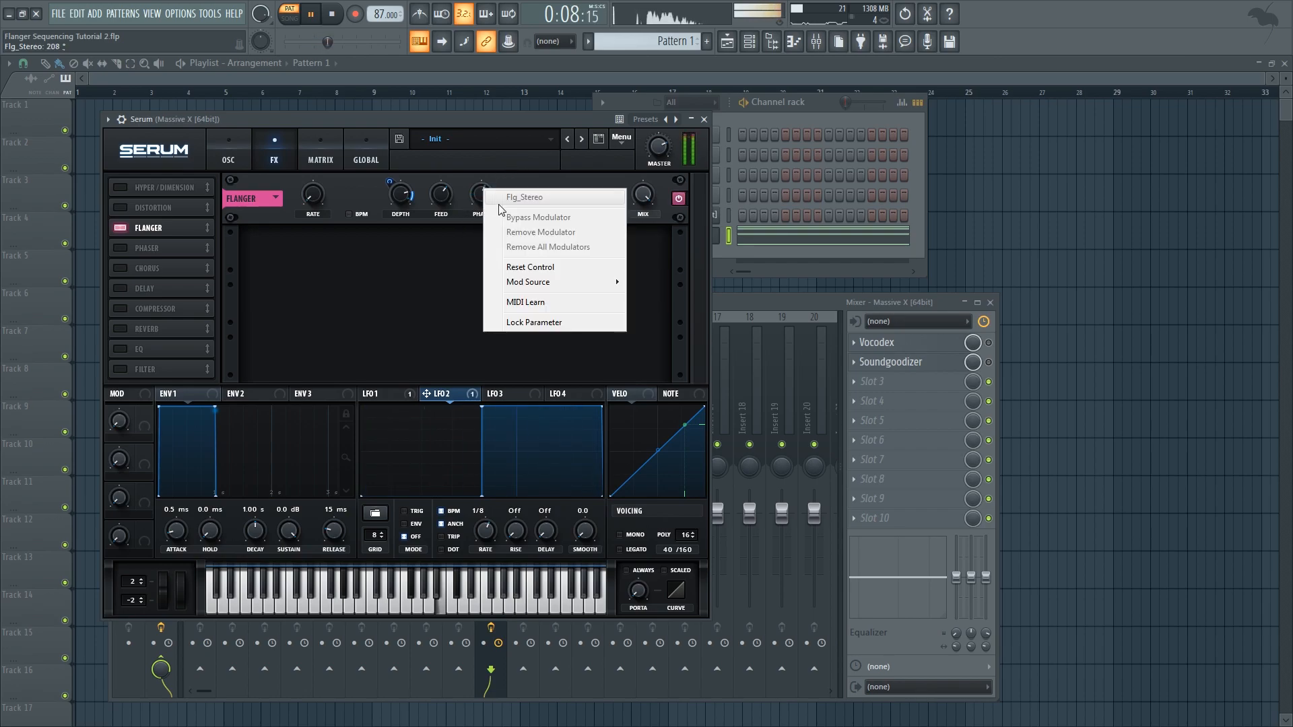
{"action": "left_click", "coordinate": [514, 266]}
{"action": "key", "text": "space"}
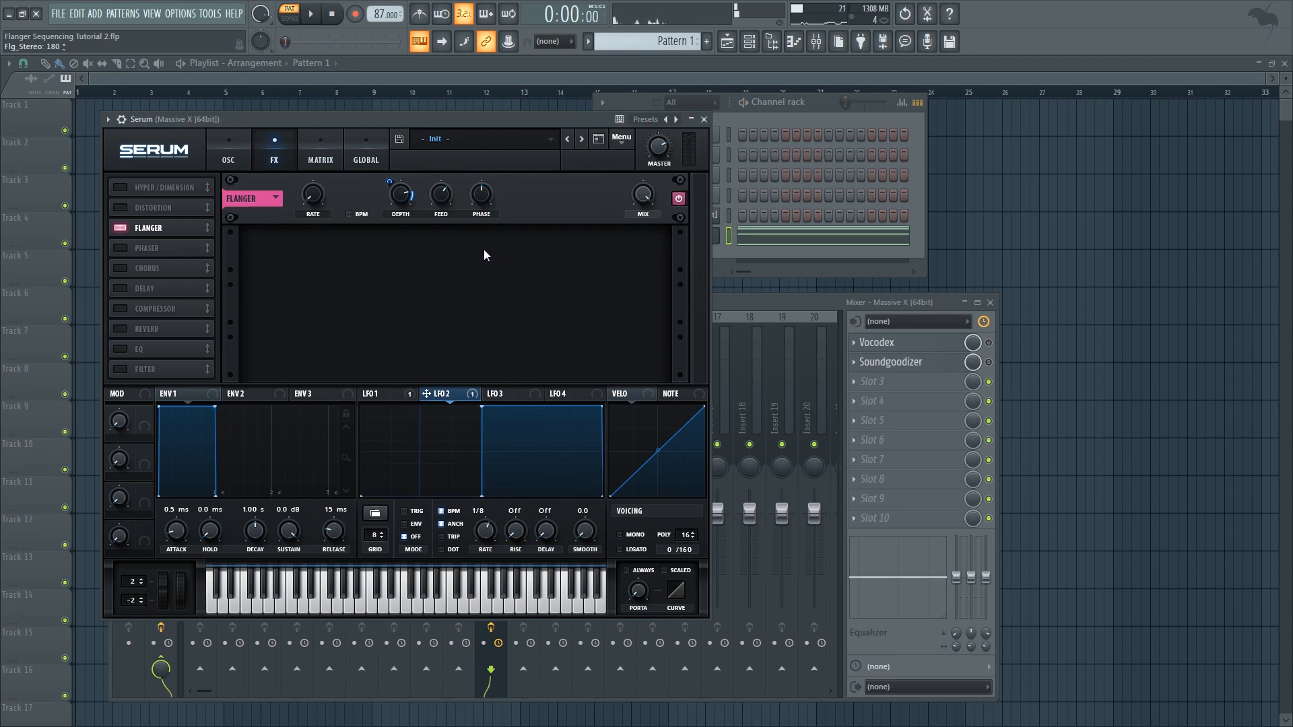
Step: Close the Serum editor, then enable and open the Vocodex effect on the Massive X mixer insert
{"action": "left_click", "coordinate": [704, 119]}
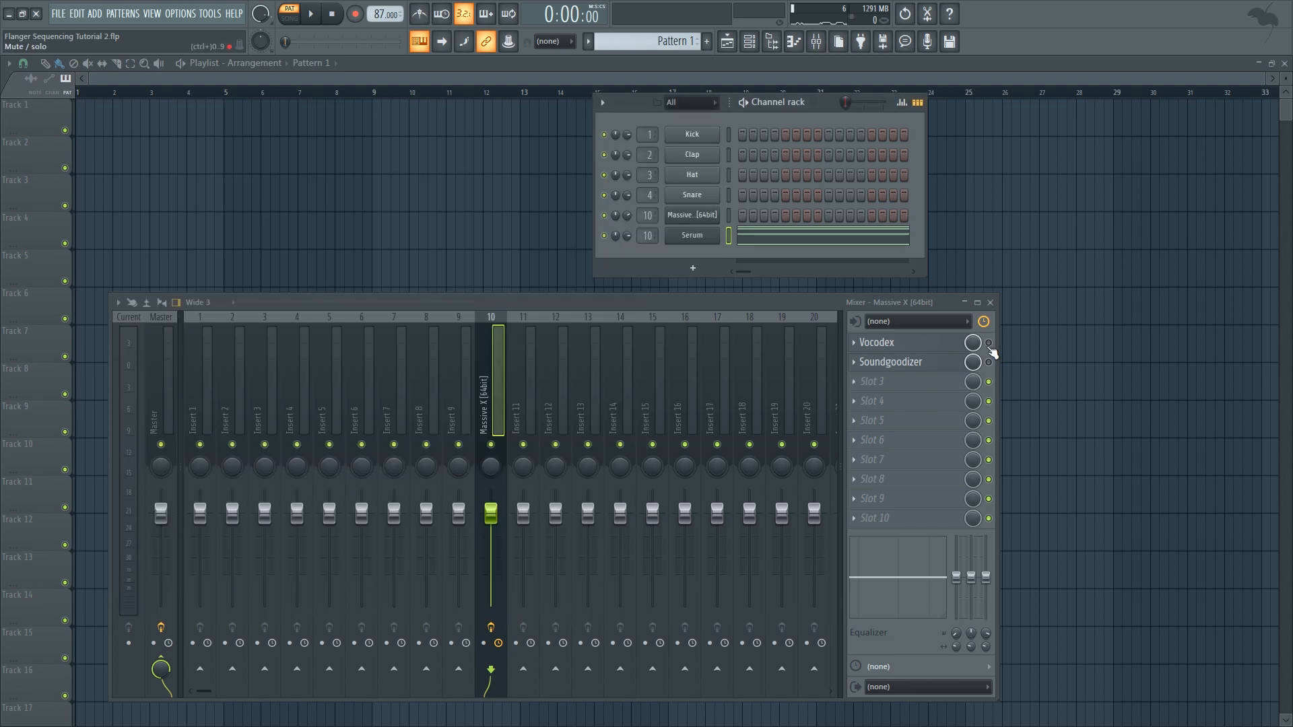
{"action": "left_click", "coordinate": [942, 349]}
{"action": "left_click_drag", "start_coordinate": [676, 187], "coordinate": [580, 219]}
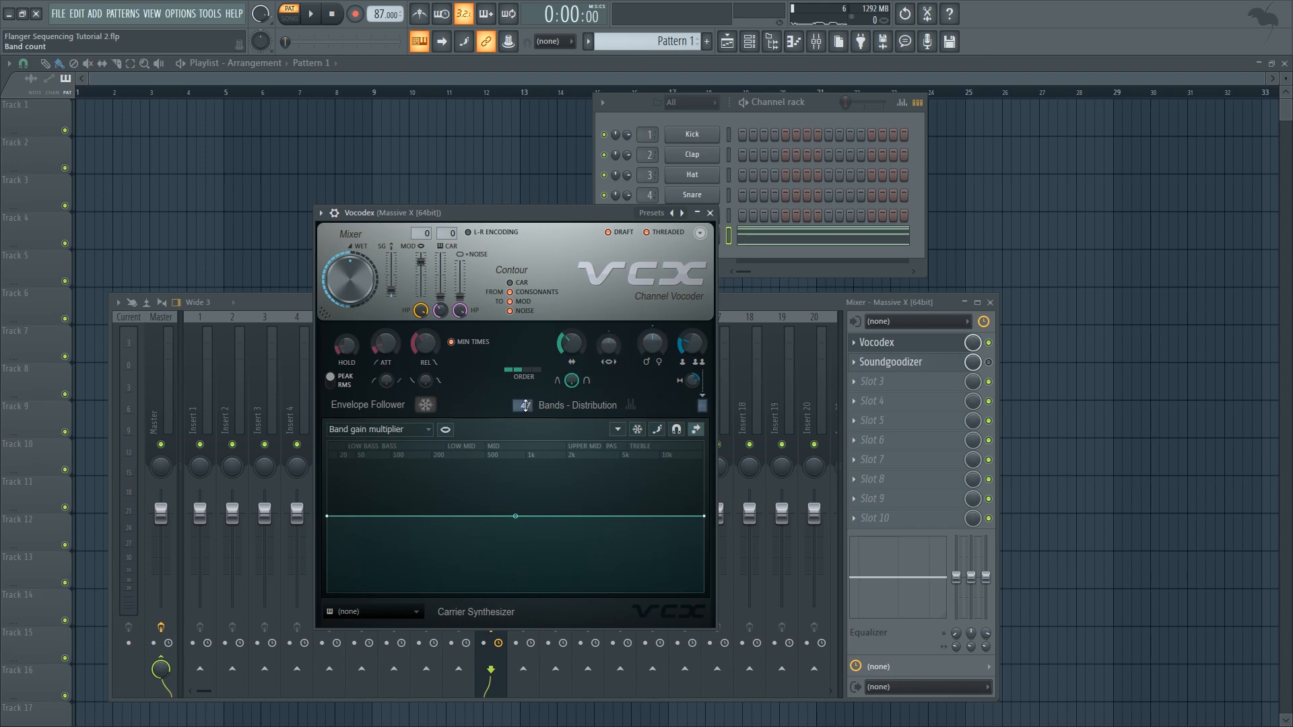
{"action": "left_click_drag", "start_coordinate": [561, 214], "coordinate": [574, 171]}
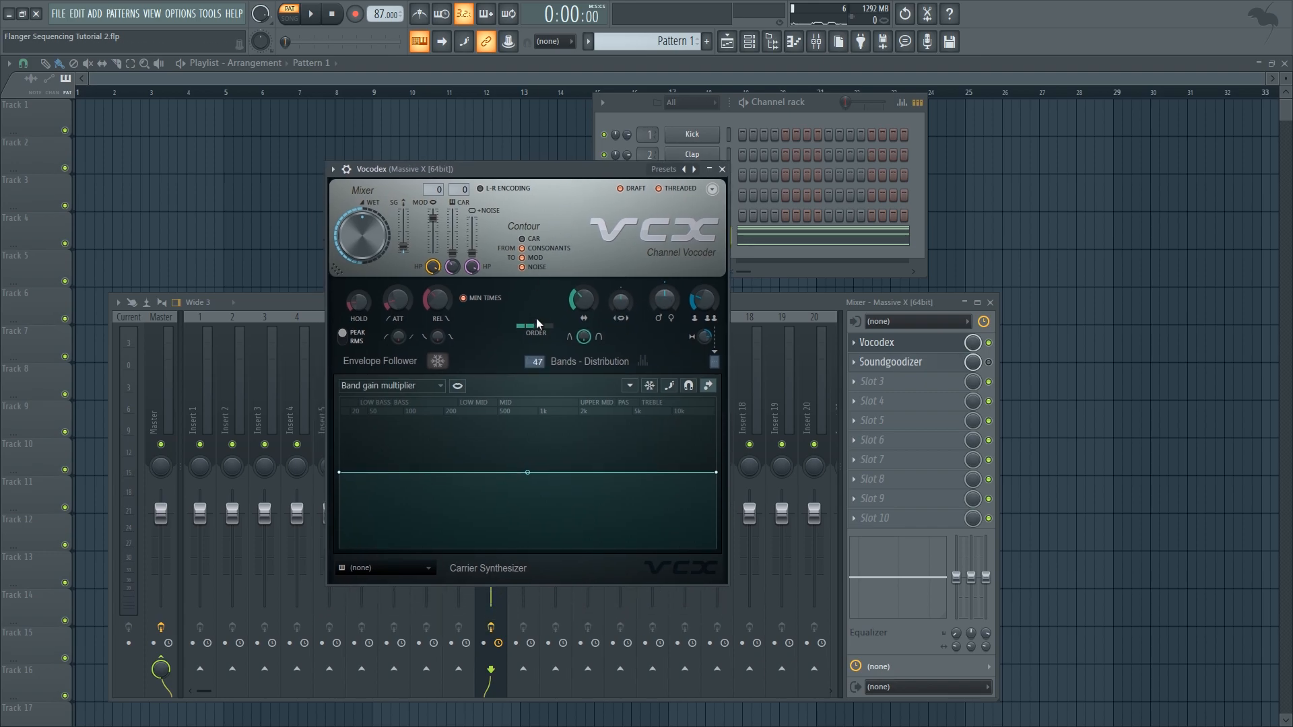
Step: Set Vocodex to 67 bands, a bandwidth of about 254%, order 4 and a modulator bandwidth multiplier of about x0.511 during playback
{"action": "key", "text": "space"}
{"action": "left_click_drag", "start_coordinate": [536, 361], "coordinate": [536, 337]}
{"action": "left_click_drag", "start_coordinate": [583, 300], "coordinate": [583, 282]}
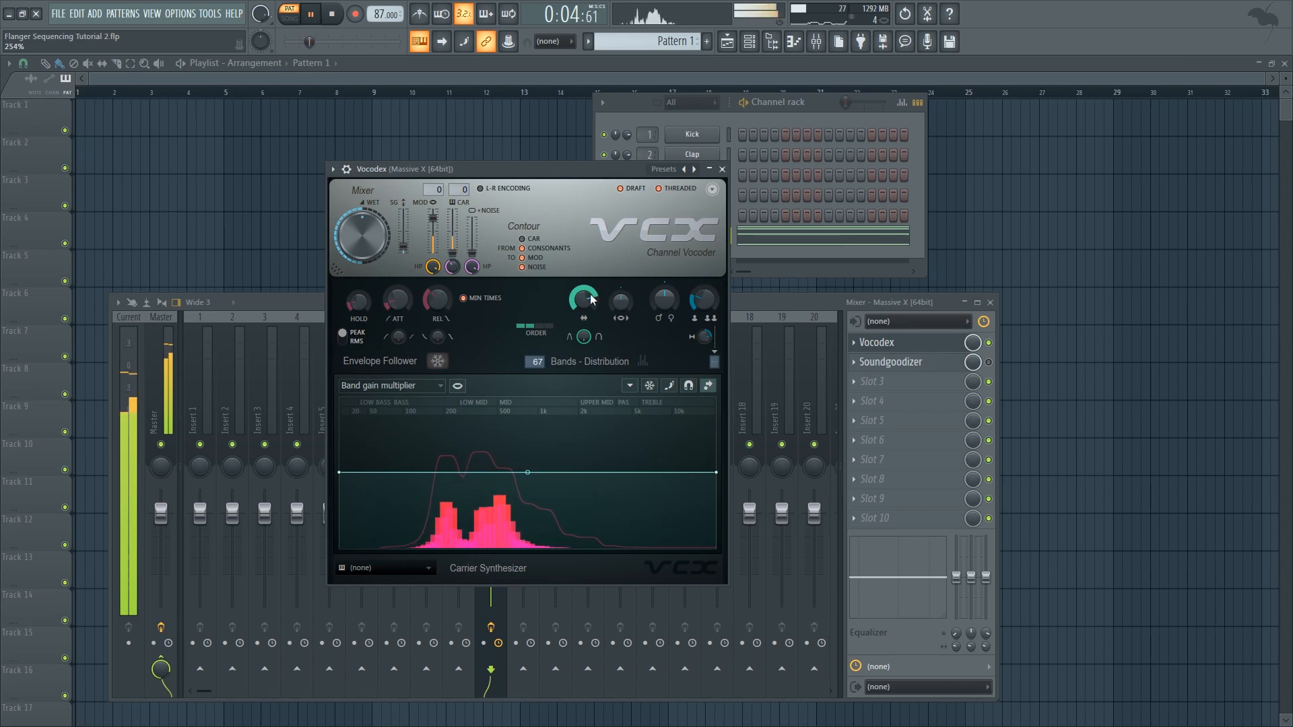
{"action": "mouse_move", "coordinate": [557, 334]}
{"action": "left_mouse_down"}
{"action": "mouse_move", "coordinate": [524, 330]}
{"action": "mouse_move", "coordinate": [556, 331]}
{"action": "left_mouse_up"}
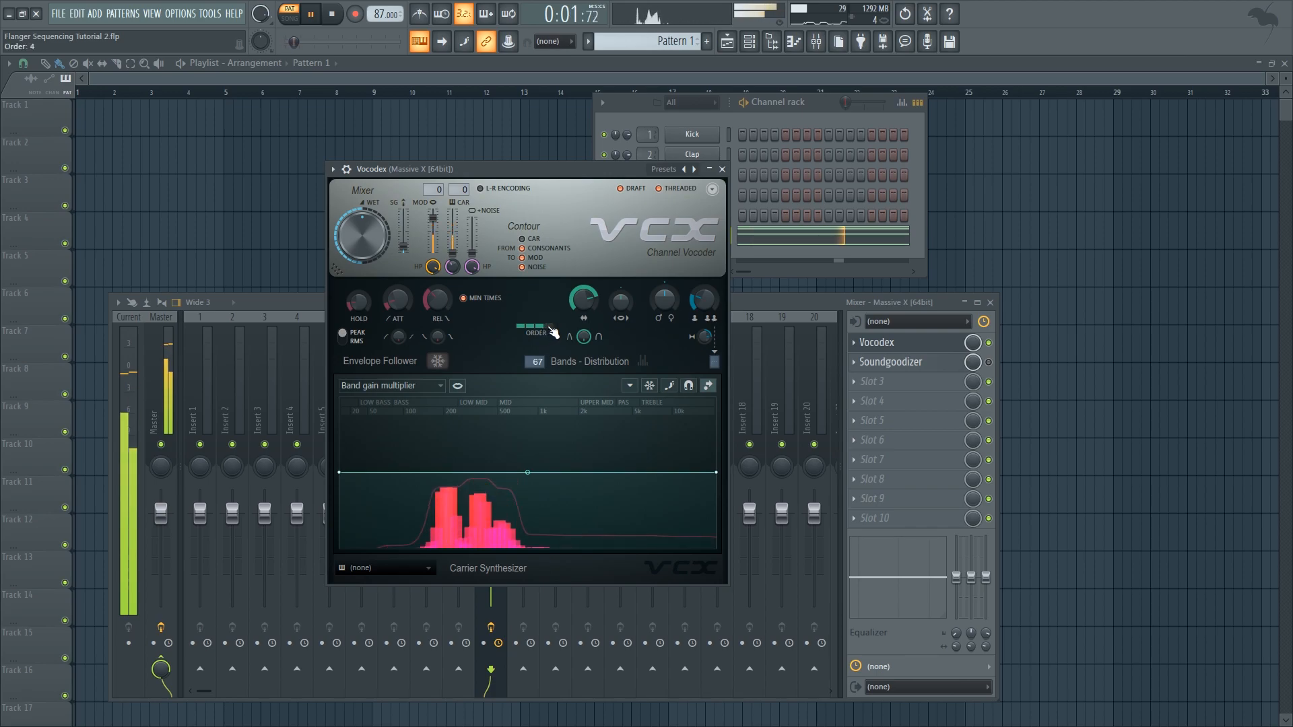
{"action": "mouse_move", "coordinate": [624, 305]}
{"action": "left_mouse_down"}
{"action": "mouse_move", "coordinate": [660, 310]}
{"action": "mouse_move", "coordinate": [660, 290]}
{"action": "mouse_move", "coordinate": [627, 316]}
{"action": "left_mouse_up"}
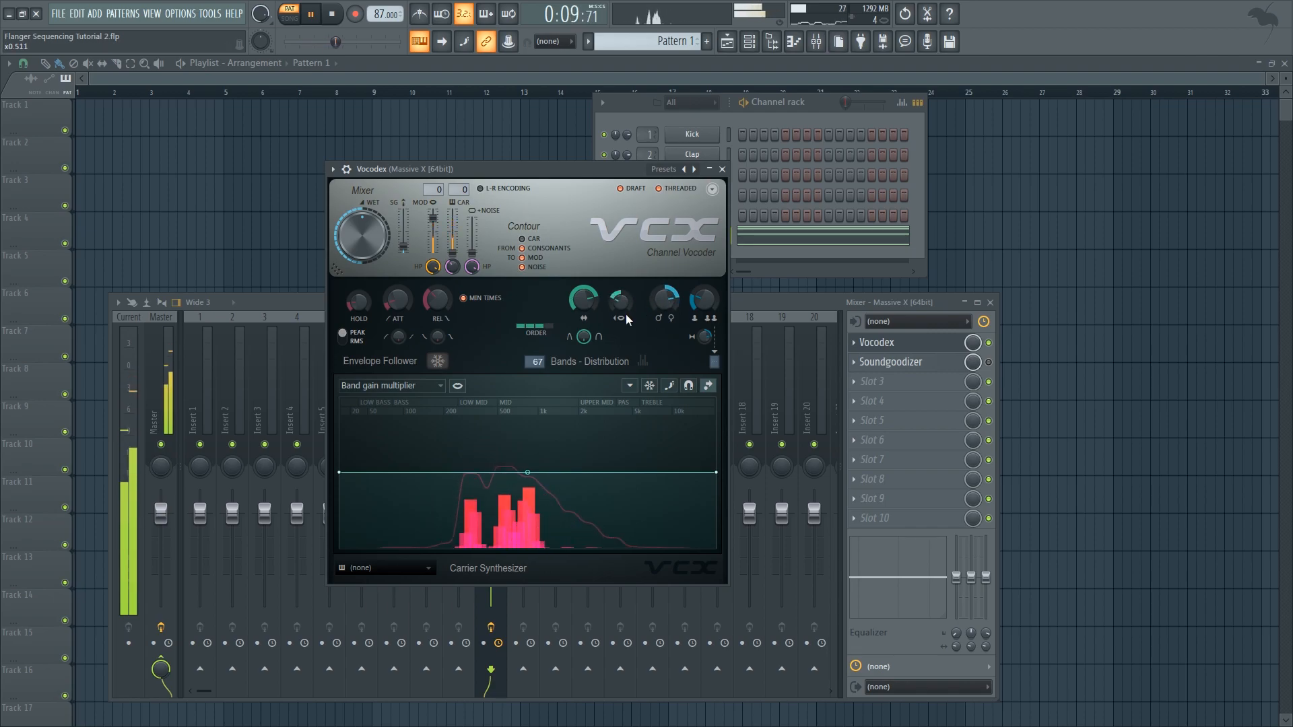
{"action": "key", "text": "space"}
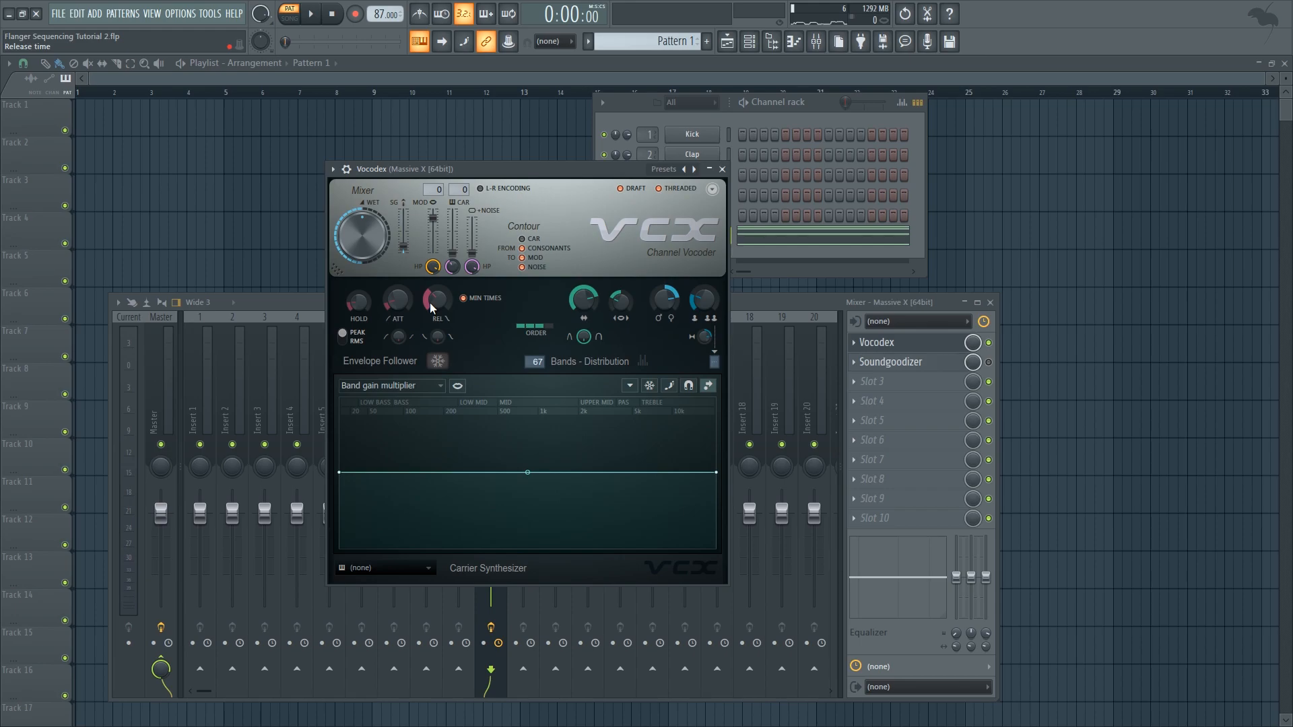
Step: Raise Vocodex's hold time and set its release to about 123 ms, comparing against minimum settings during playback
{"action": "key", "text": "space"}
{"action": "left_click_drag", "start_coordinate": [430, 303], "coordinate": [430, 249]}
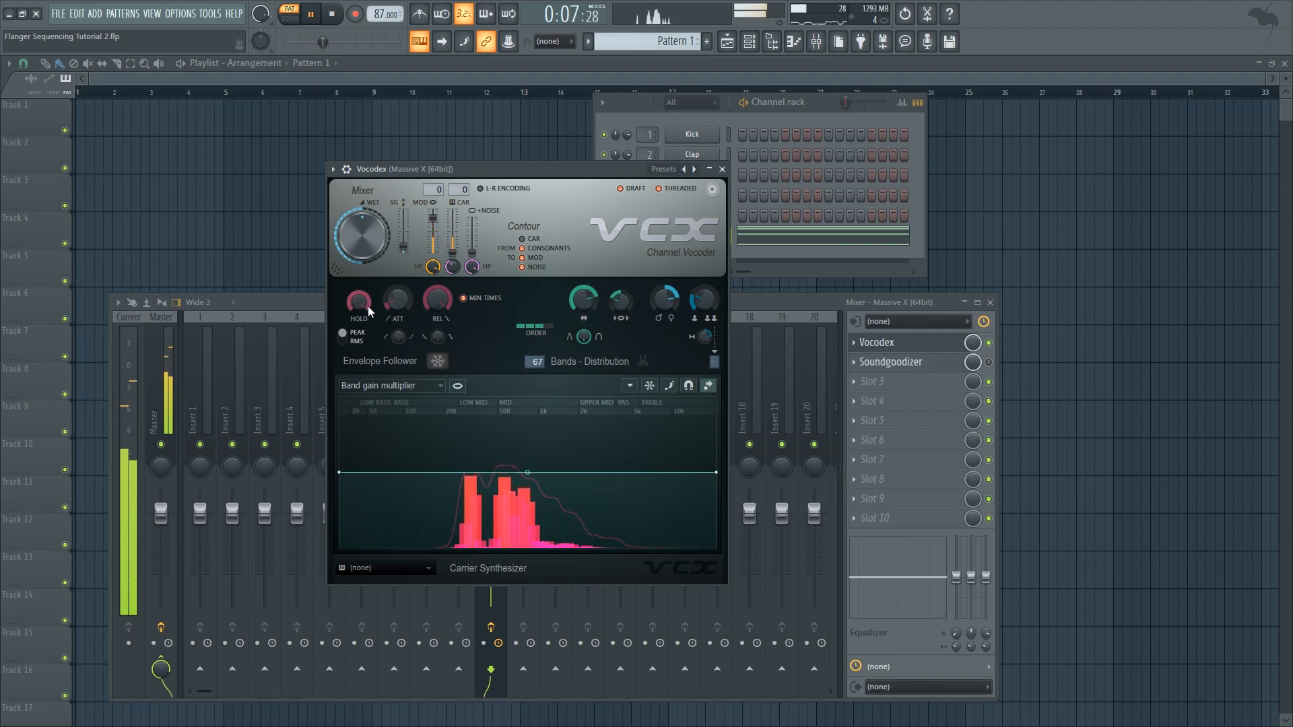
{"action": "key", "text": "space"}
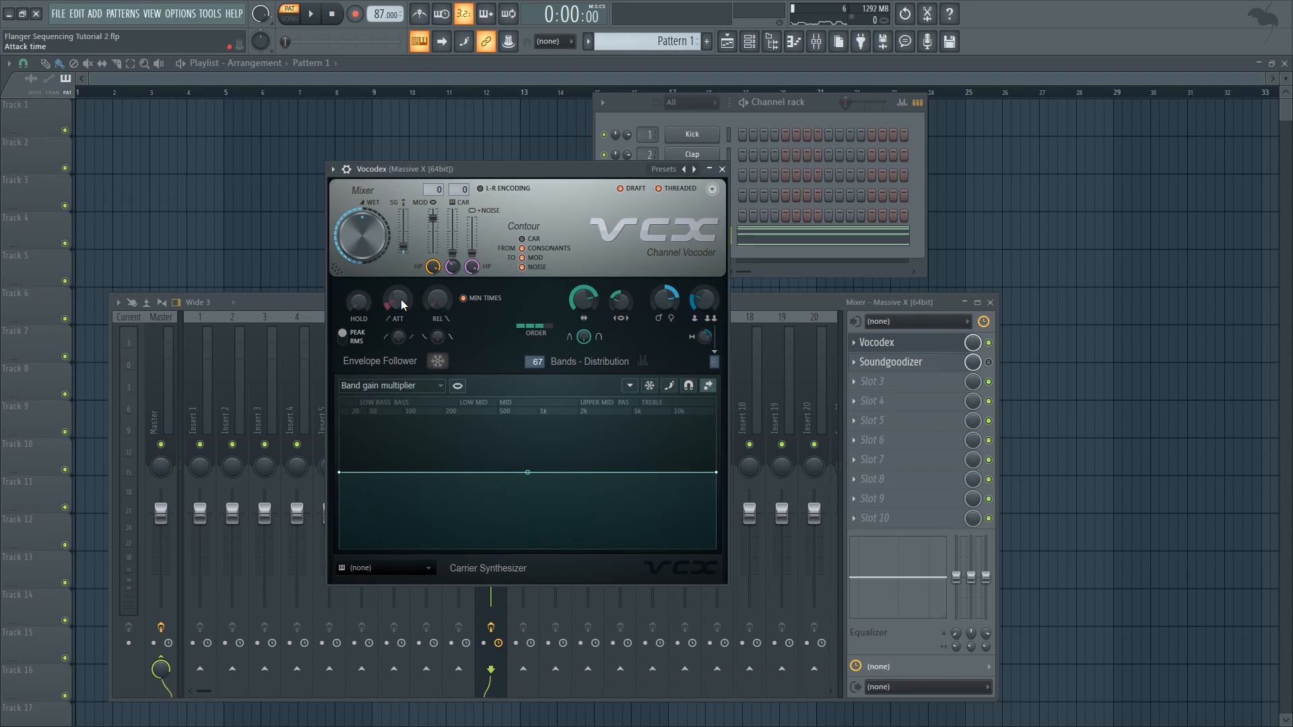
{"action": "key", "text": "space"}
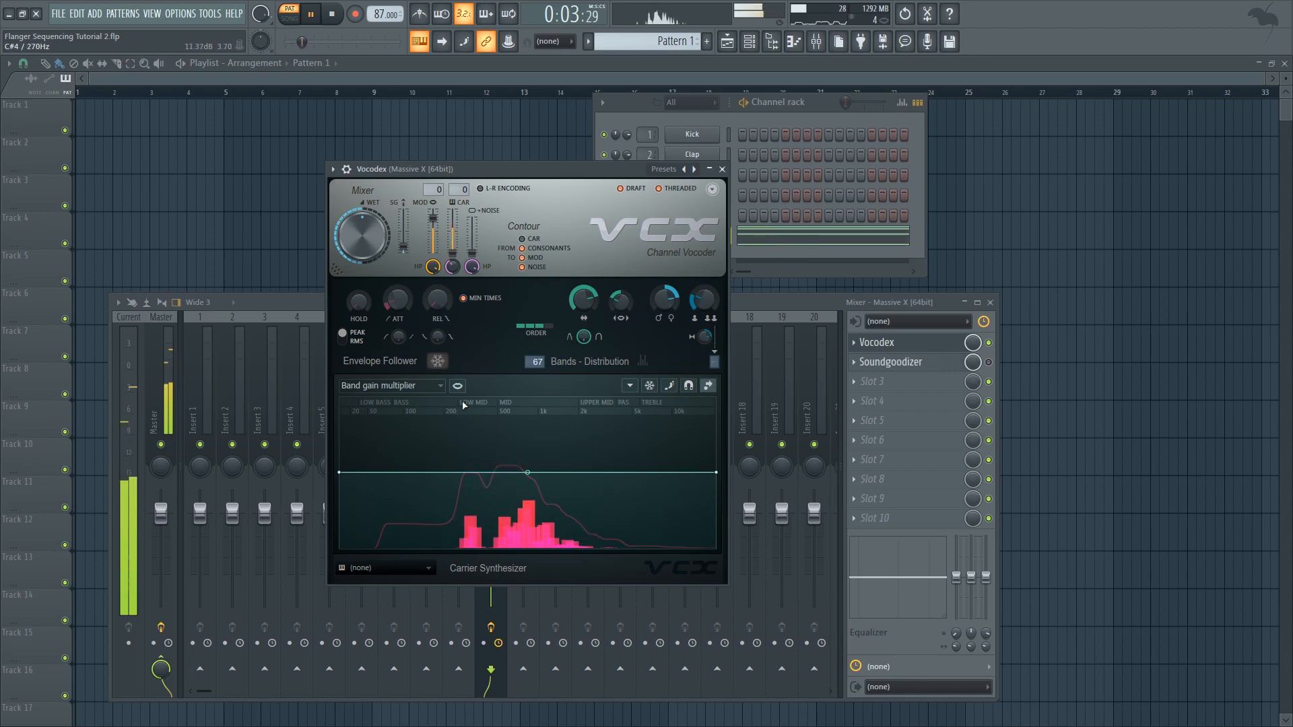
{"action": "key", "text": "space"}
{"action": "left_click_drag", "start_coordinate": [438, 312], "coordinate": [438, 293]}
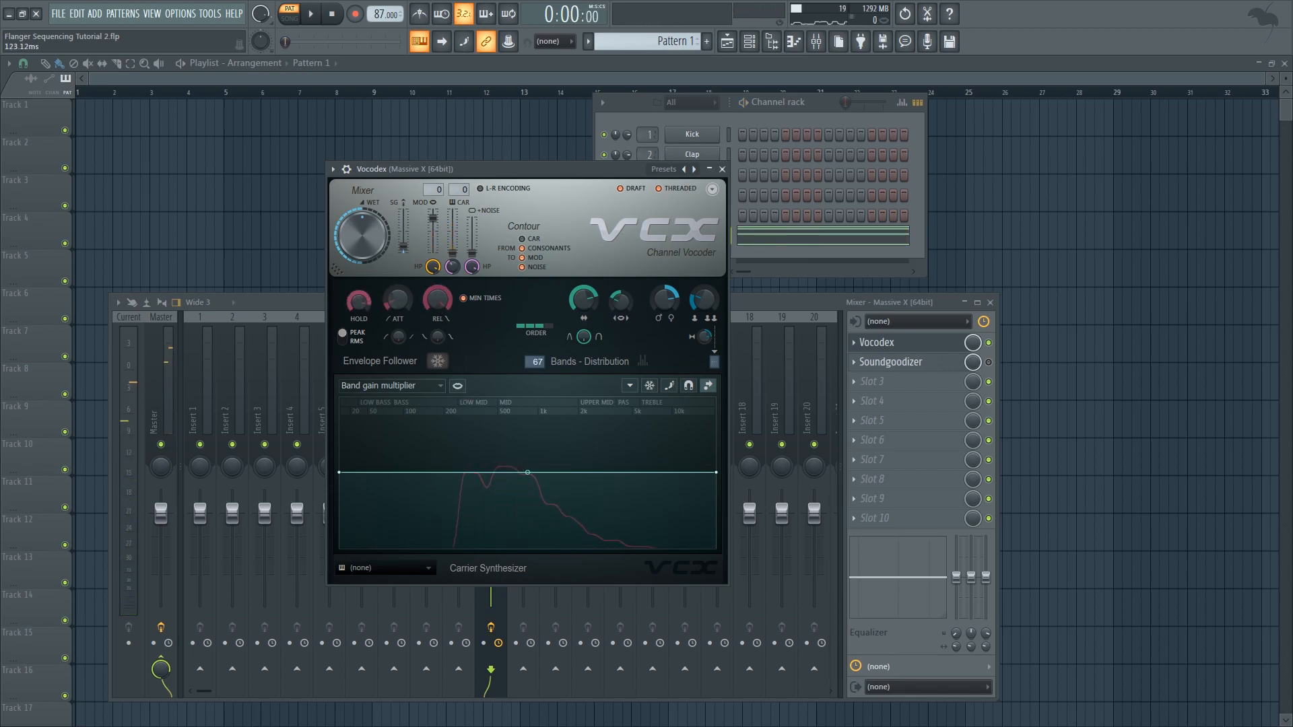
{"action": "key", "text": "space"}
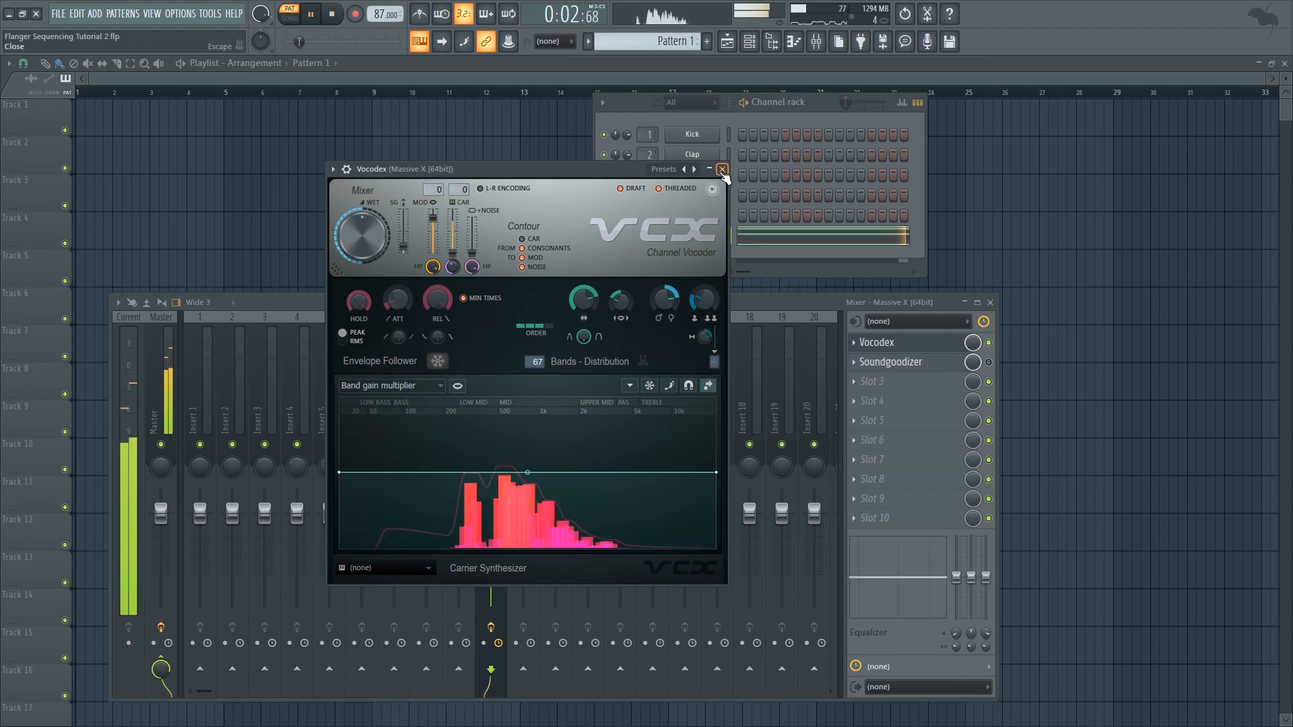
{"action": "key", "text": "space"}
Step: Close Vocodex, enable and open the Soundgoodizer on the same insert, and audition the chords through it
{"action": "left_click", "coordinate": [722, 169]}
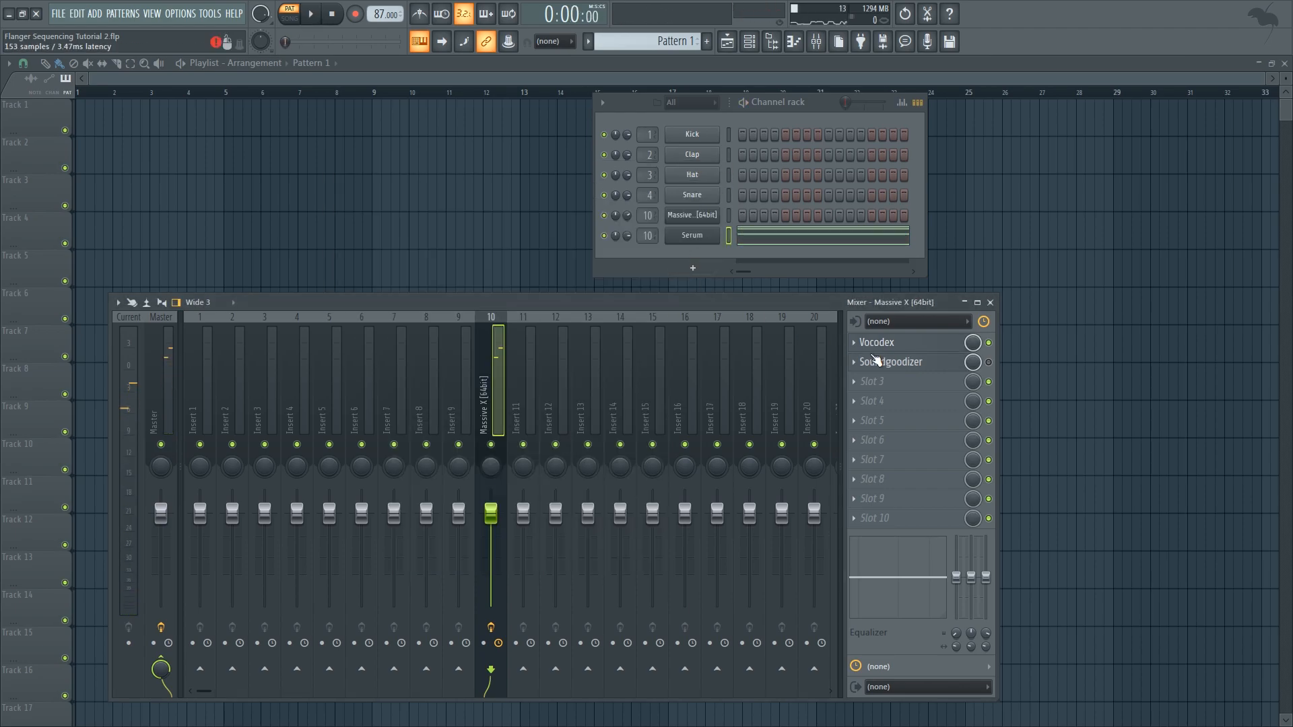
{"action": "left_click", "coordinate": [913, 367]}
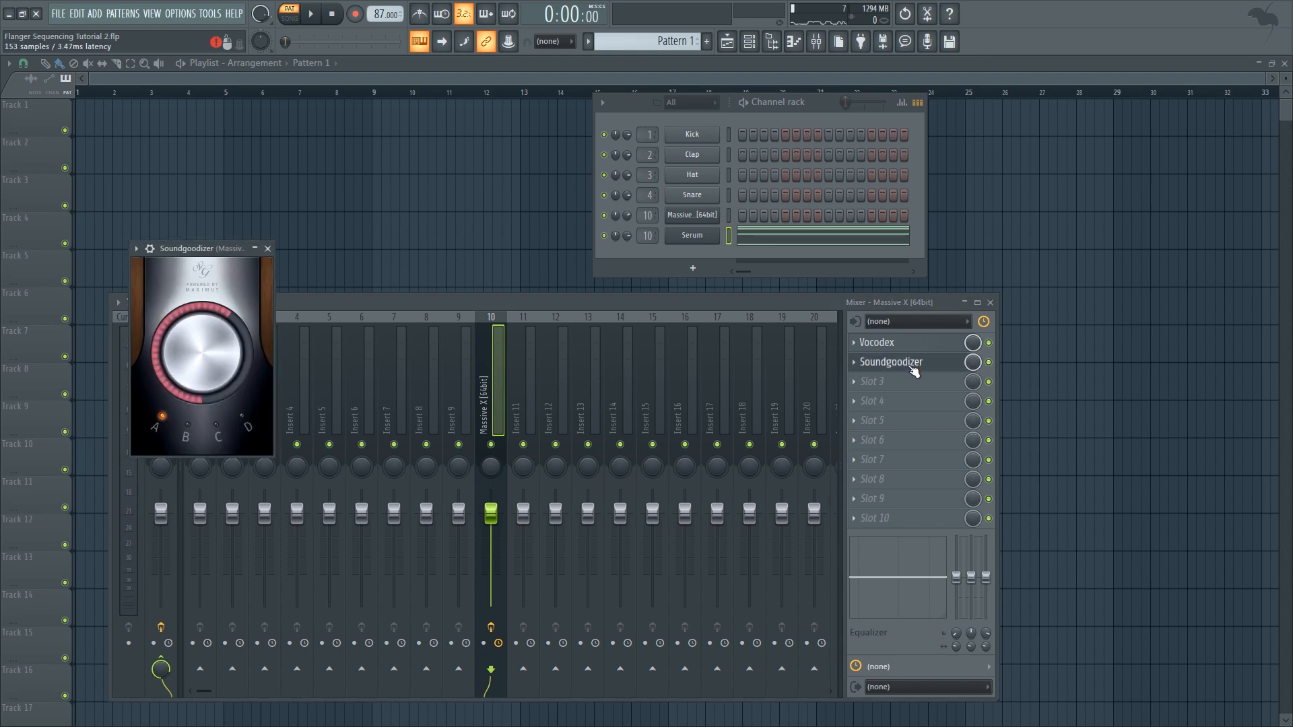
{"action": "key", "text": "space"}
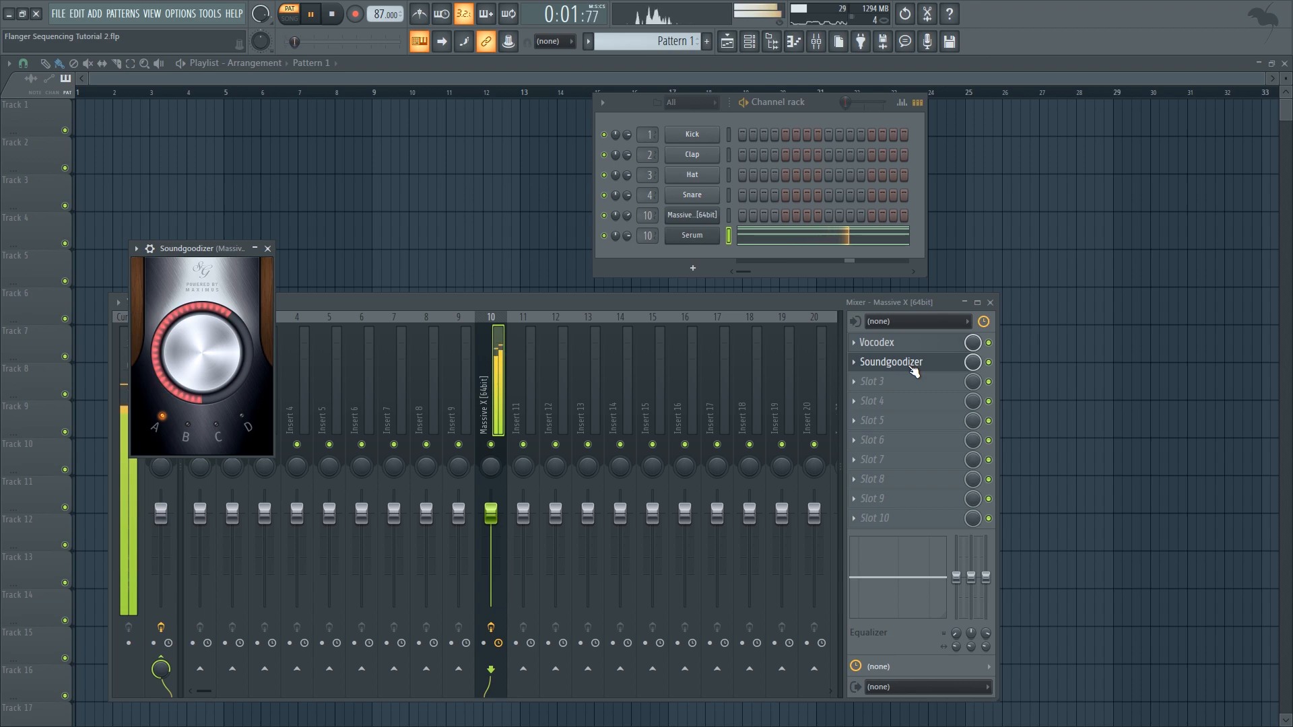
{"action": "key", "text": "space"}
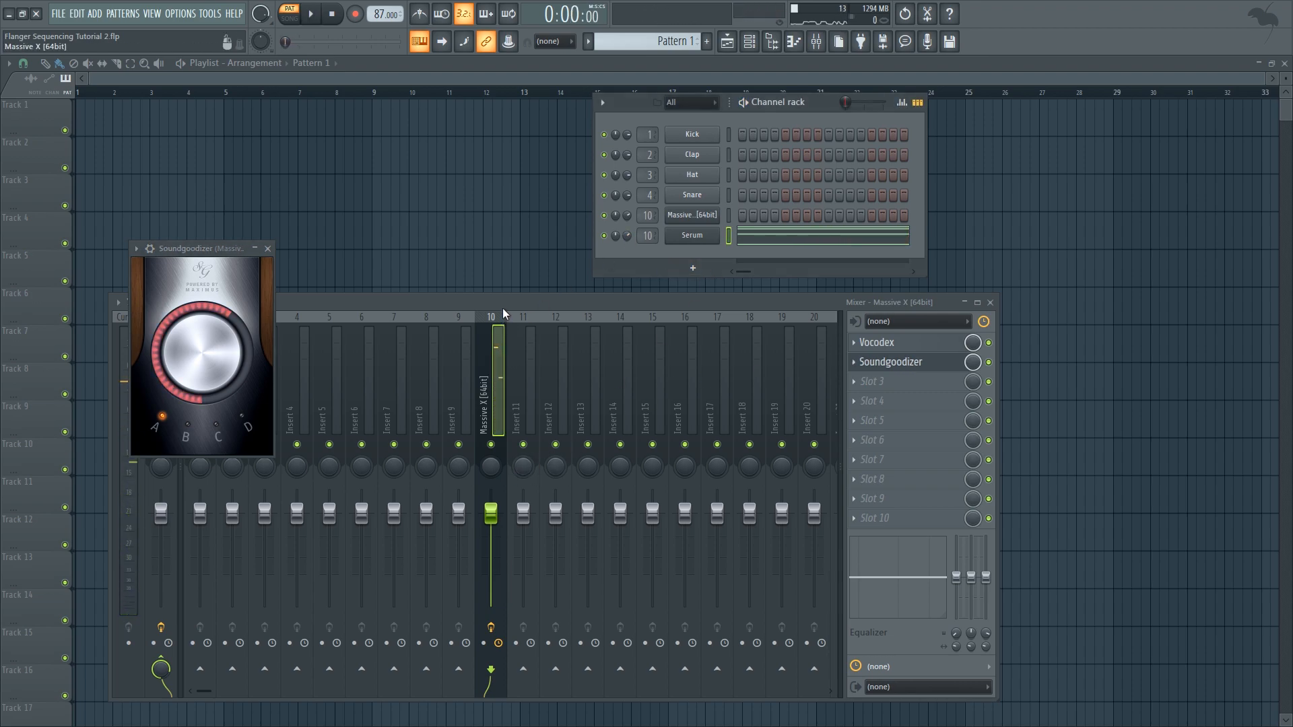
Step: Move the chord notes from the Serum channel to the Massive X channel by cutting and pasting them
{"action": "right_click", "coordinate": [716, 235]}
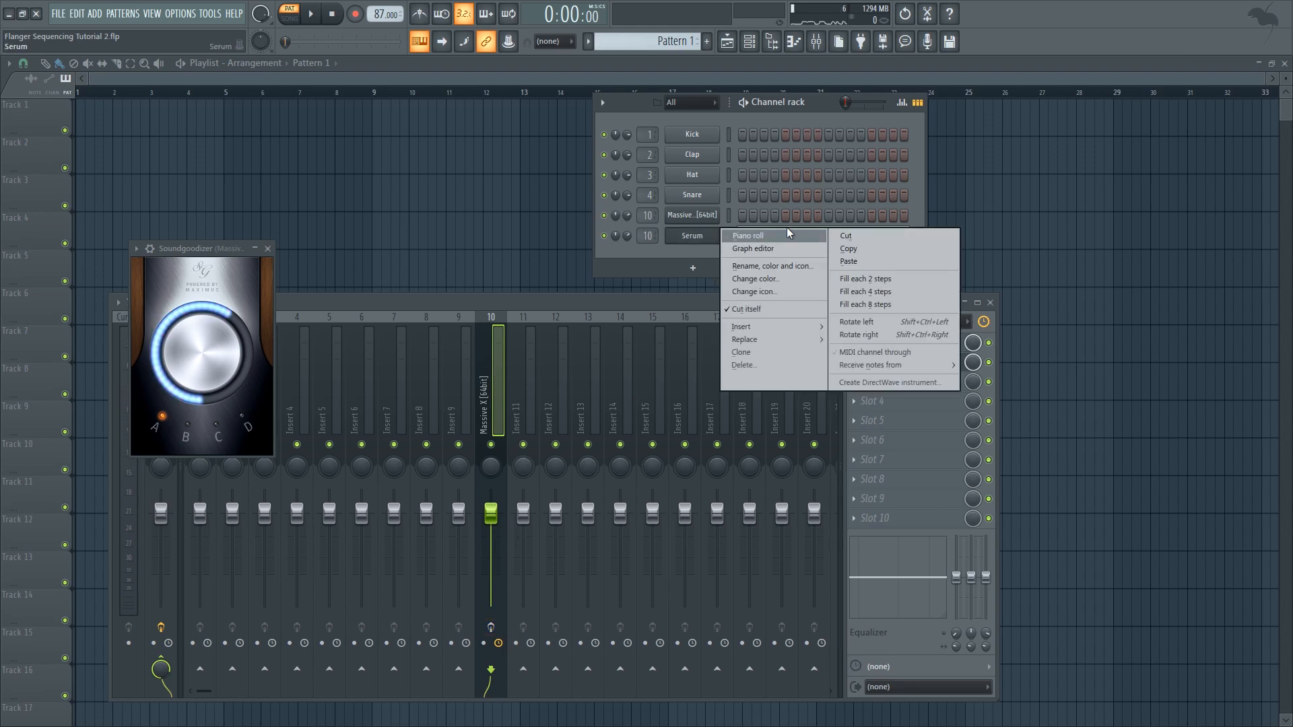
{"action": "left_click", "coordinate": [852, 236]}
{"action": "right_click", "coordinate": [675, 219]}
{"action": "left_click", "coordinate": [837, 241]}
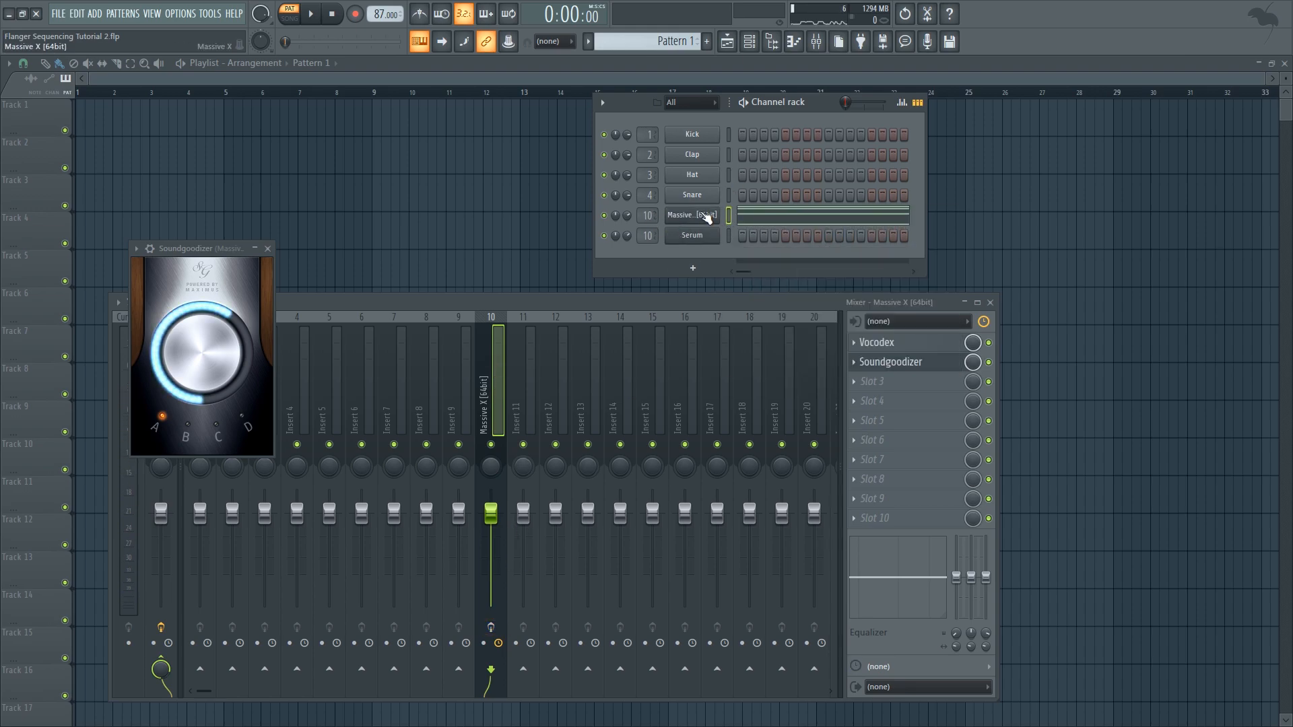
Step: Open Massive X and adjust both oscillators' wavetable positions, setting the second one's position to about 0.24
{"action": "left_click", "coordinate": [705, 217]}
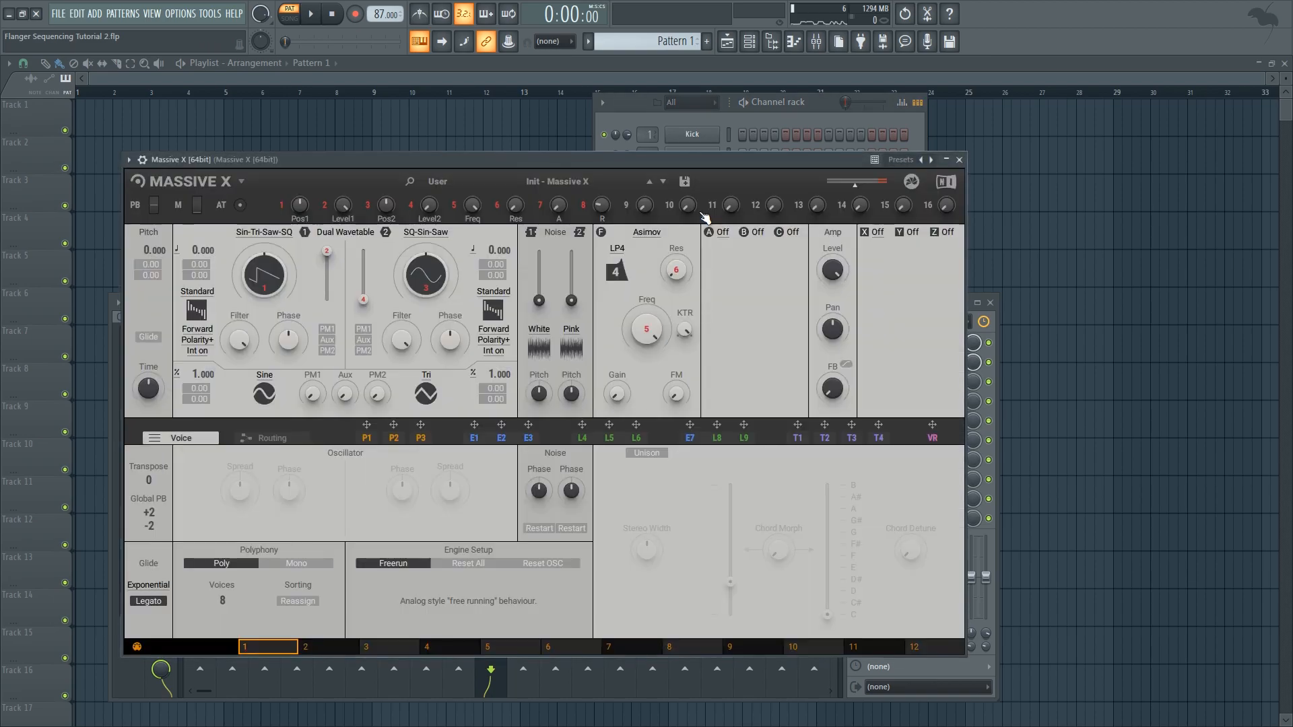
{"action": "left_click_drag", "start_coordinate": [599, 162], "coordinate": [628, 176]}
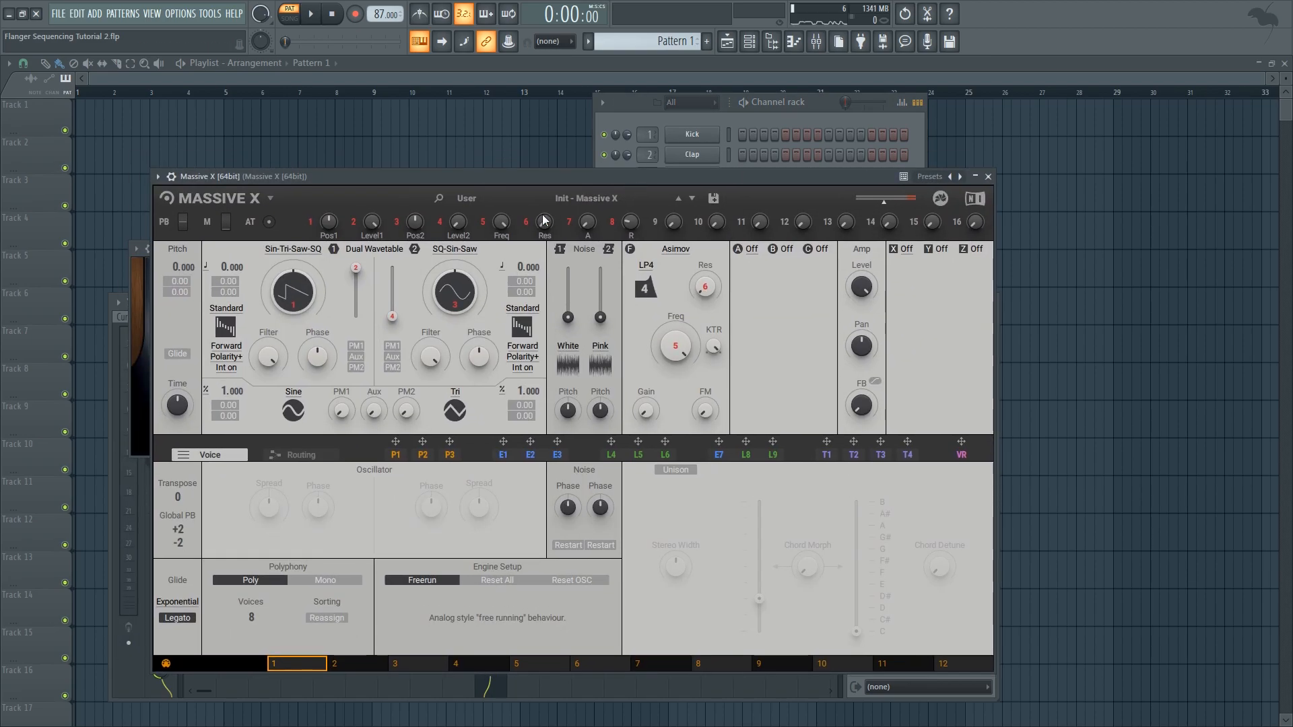
{"action": "left_click_drag", "start_coordinate": [308, 296], "coordinate": [295, 292]}
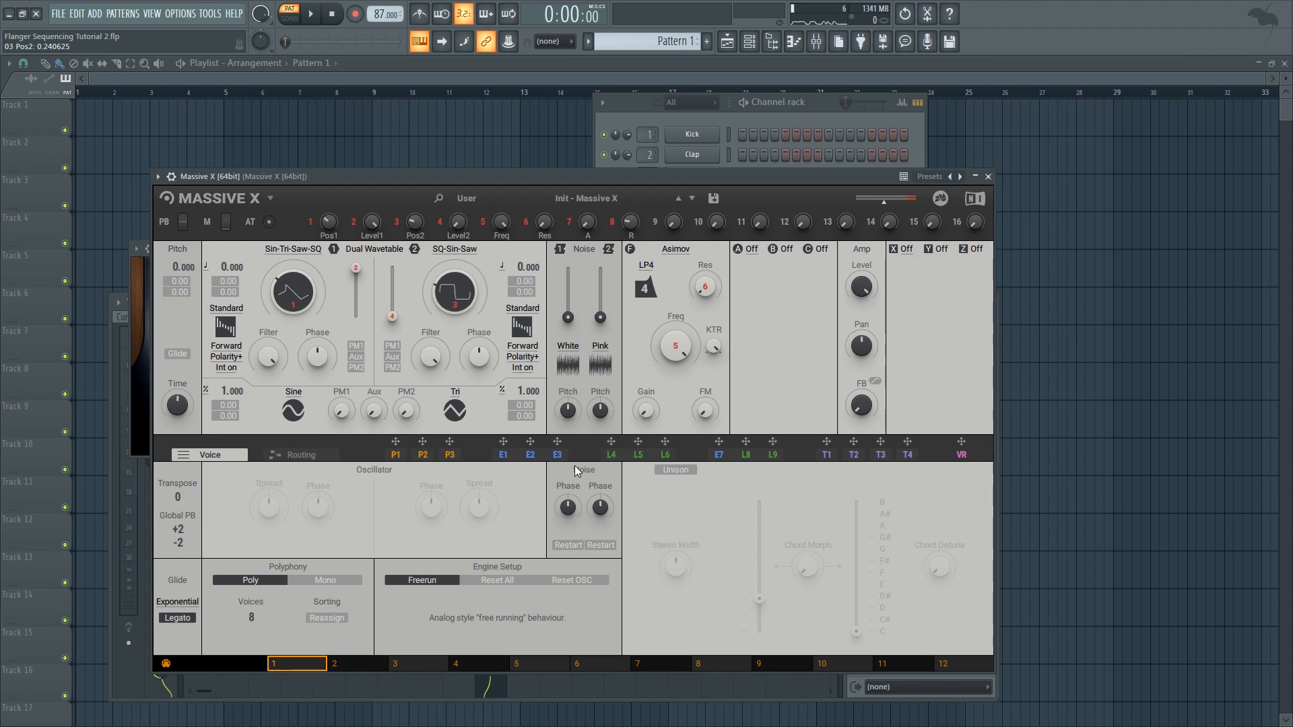
Step: Assign LFO L5 to the second oscillator's level with a U-shaped waveform synced at 16/16, and set that oscillator's pitch to 12
{"action": "left_click", "coordinate": [610, 456]}
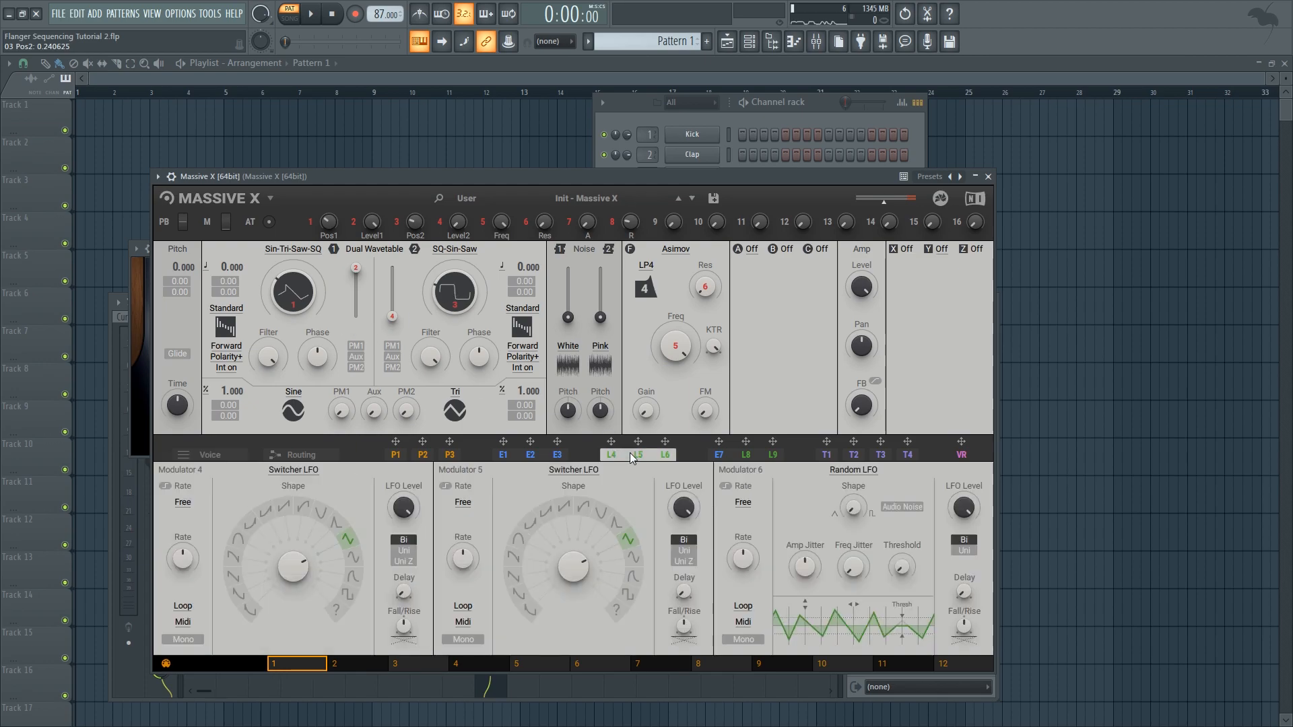
{"action": "left_click_drag", "start_coordinate": [638, 455], "coordinate": [394, 316]}
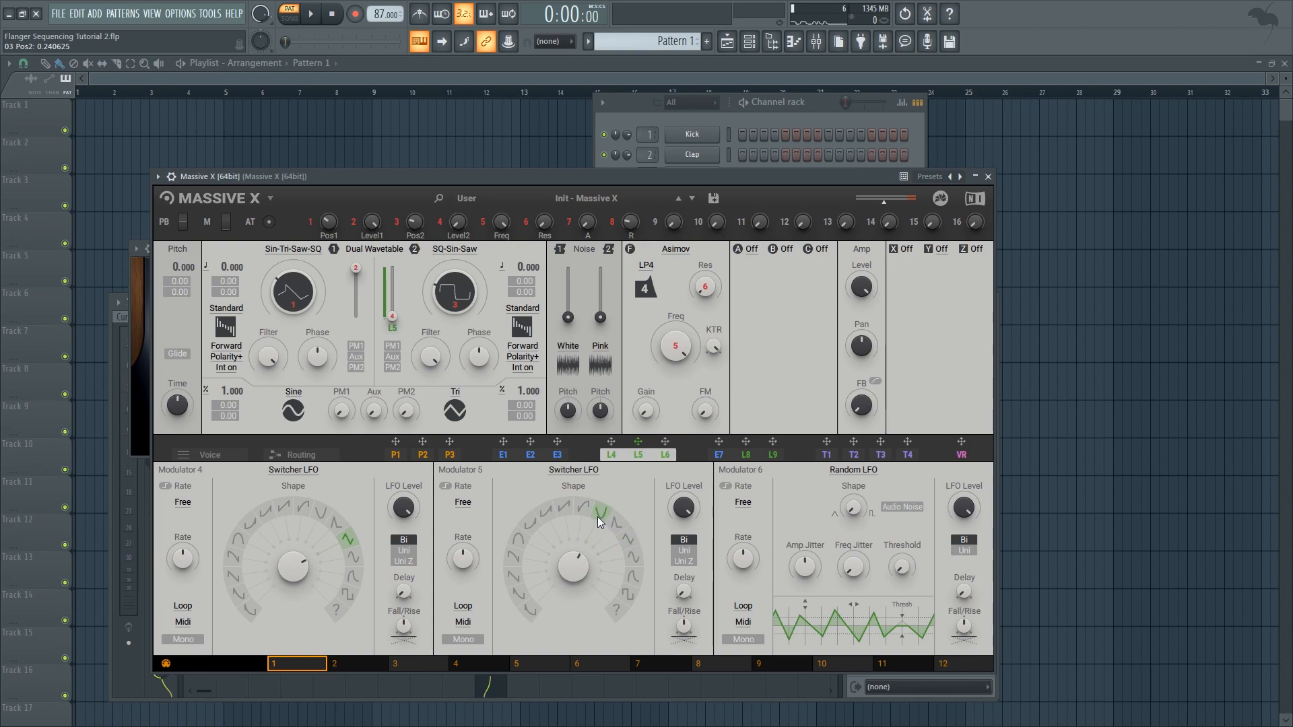
{"action": "left_click", "coordinate": [462, 502]}
{"action": "left_click", "coordinate": [463, 529]}
{"action": "left_click_drag", "start_coordinate": [453, 578], "coordinate": [451, 529]}
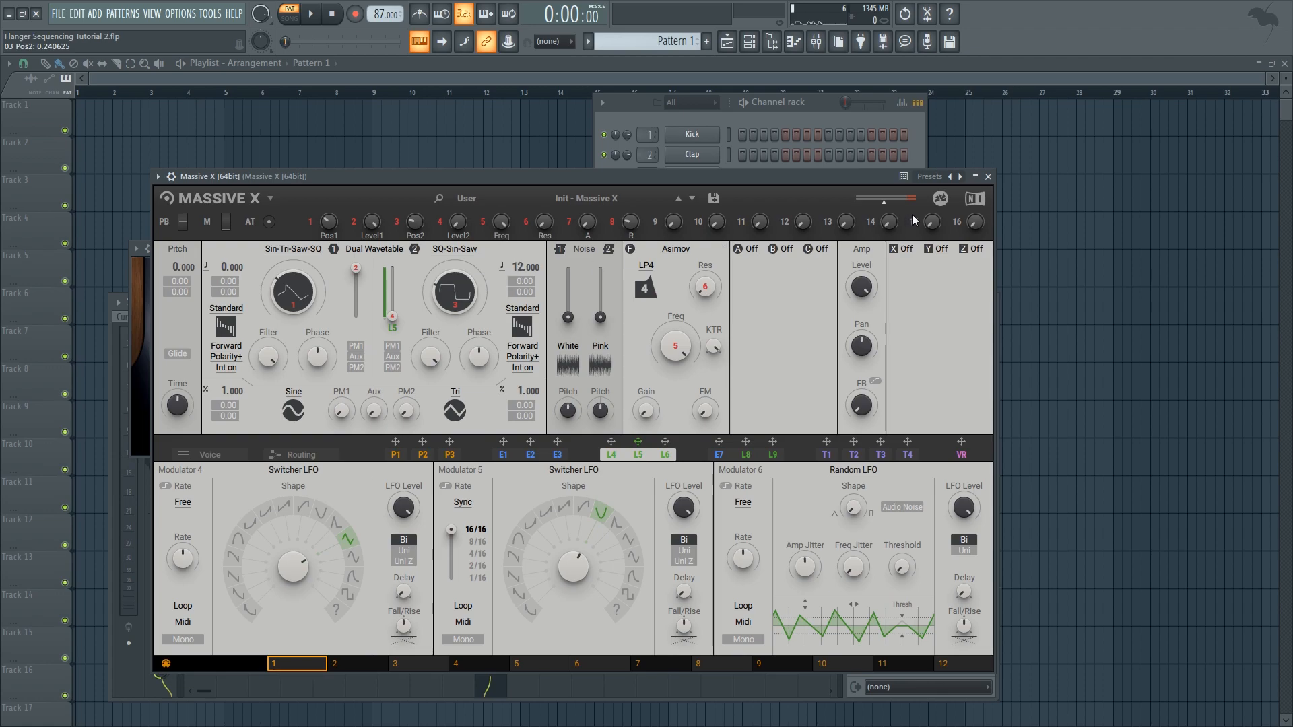
{"action": "key", "text": "space"}
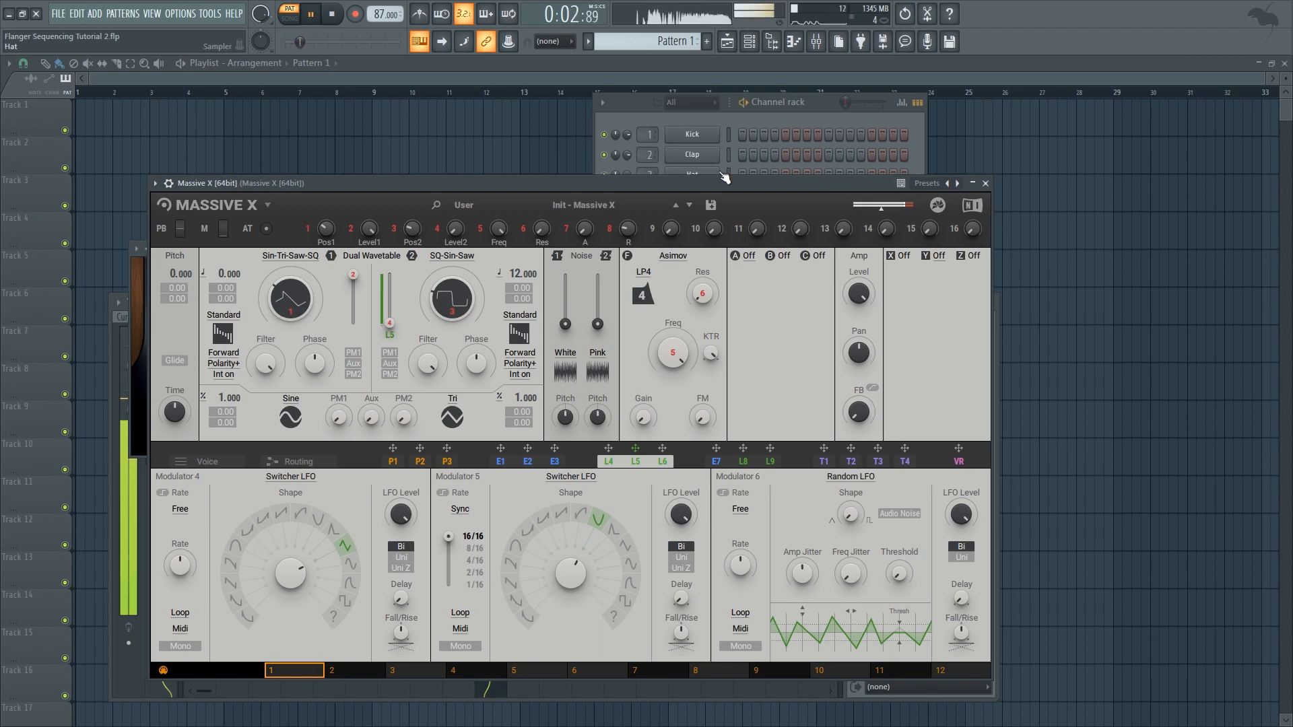
{"action": "key", "text": "space"}
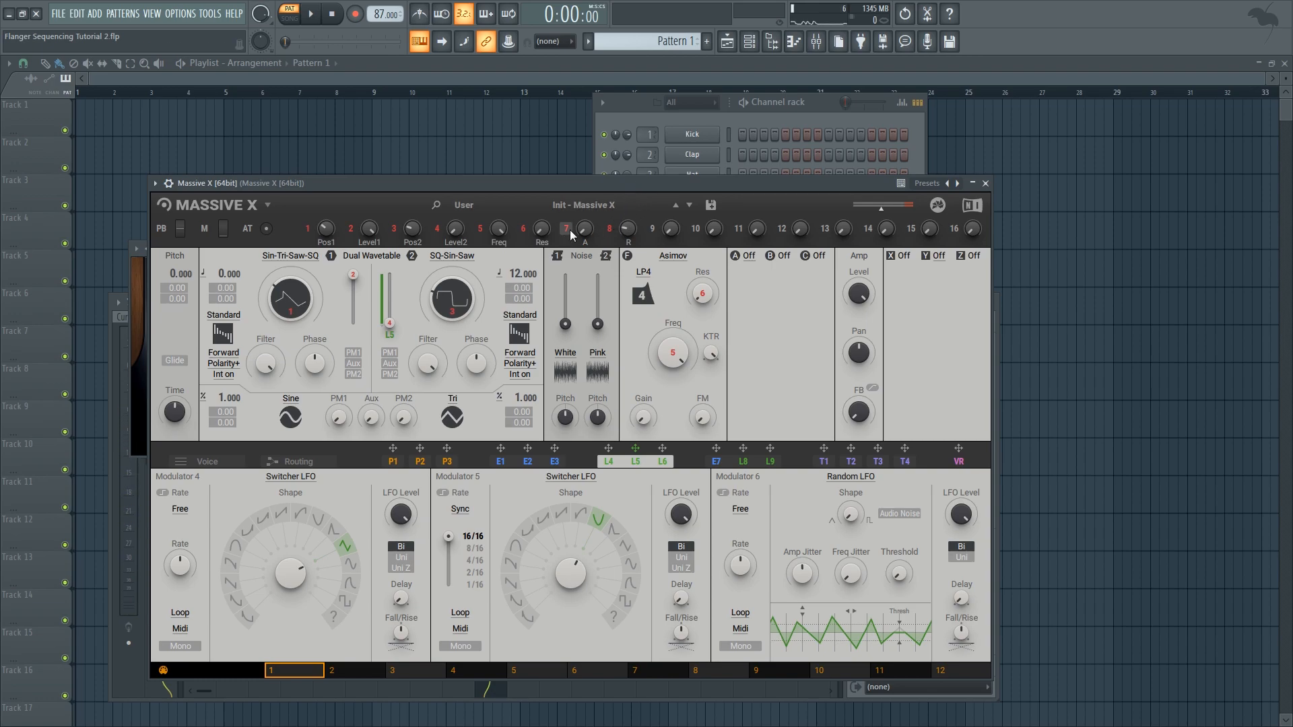
Step: Lower the Asimov filter's frequency to about 0.56 while auditioning, and try adjusting its key tracking
{"action": "left_click", "coordinate": [674, 345]}
{"action": "key", "text": "space"}
{"action": "left_click_drag", "start_coordinate": [669, 339], "coordinate": [668, 394]}
{"action": "key", "text": "space"}
{"action": "key", "text": "space"}
{"action": "left_click_drag", "start_coordinate": [711, 355], "coordinate": [687, 327]}
Step: Switch the Asimov filter to LP2 and set its frequency to about 0.54 during playback
{"action": "left_click", "coordinate": [642, 271]}
{"action": "left_click", "coordinate": [642, 271]}
{"action": "key", "text": "space"}
{"action": "left_click", "coordinate": [642, 271]}
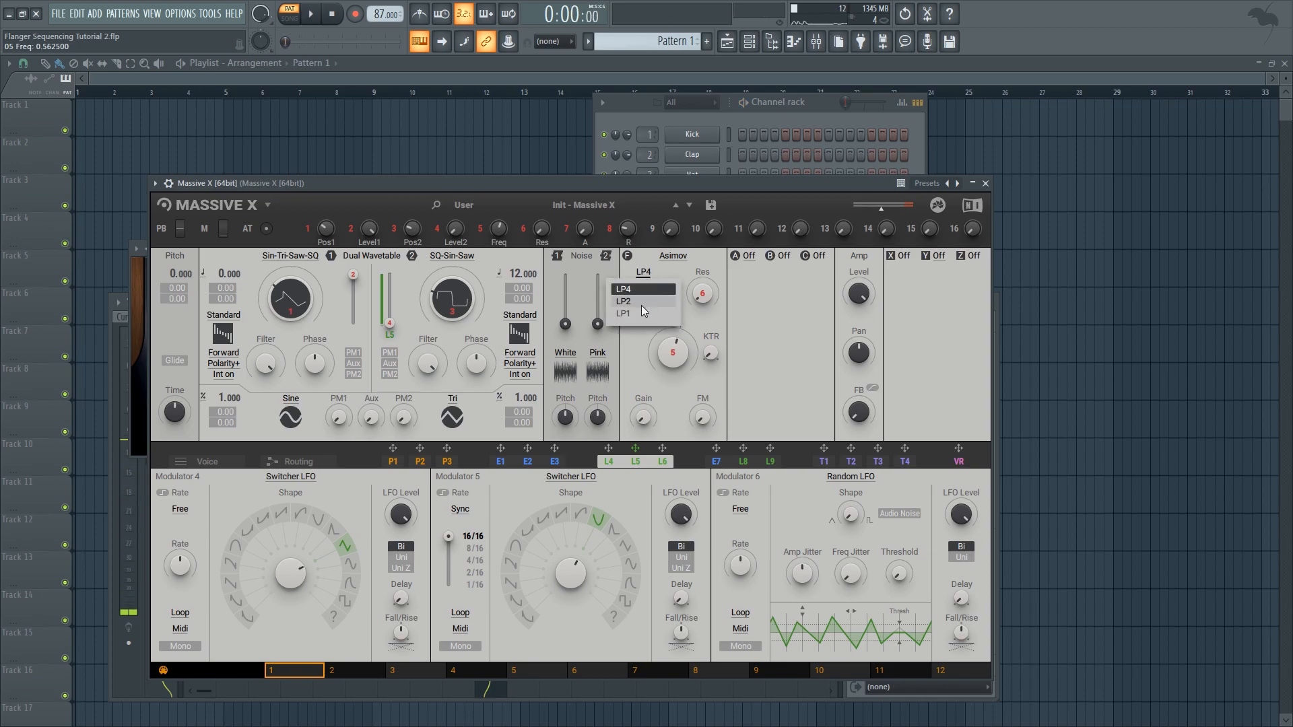
{"action": "left_click", "coordinate": [637, 302]}
{"action": "key", "text": "space"}
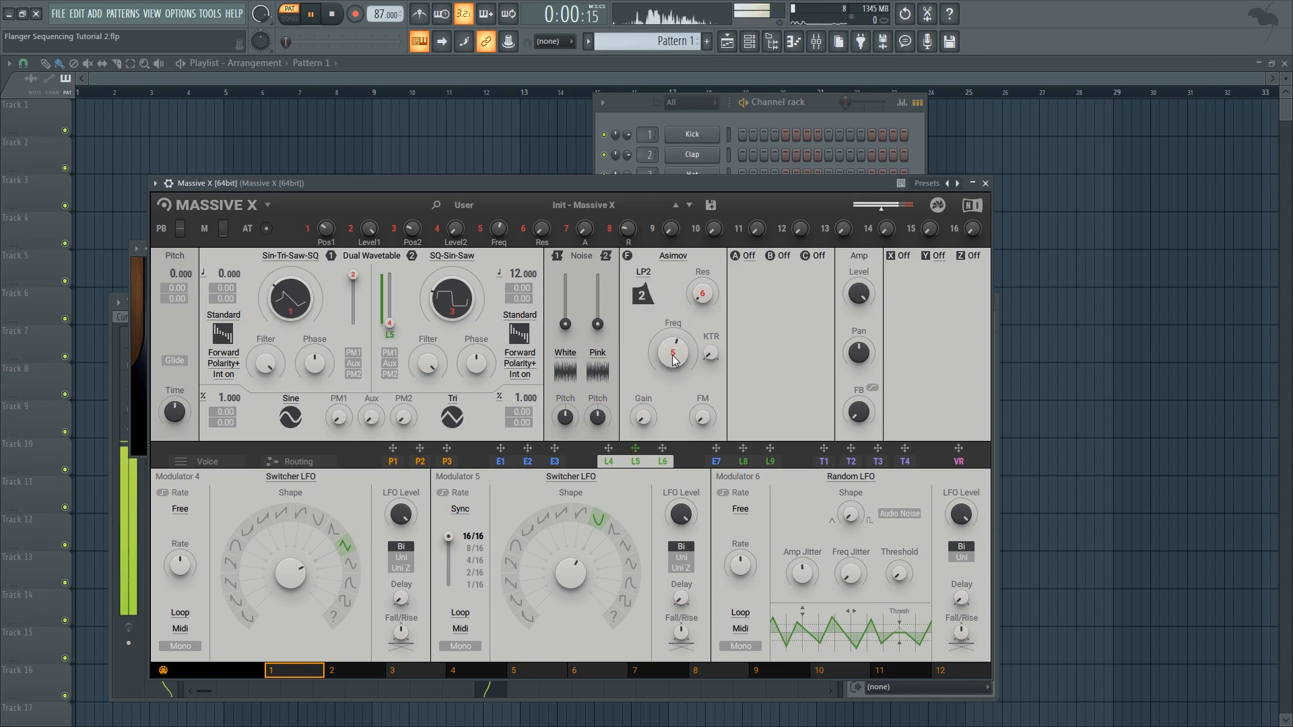
{"action": "left_click_drag", "start_coordinate": [676, 360], "coordinate": [676, 364]}
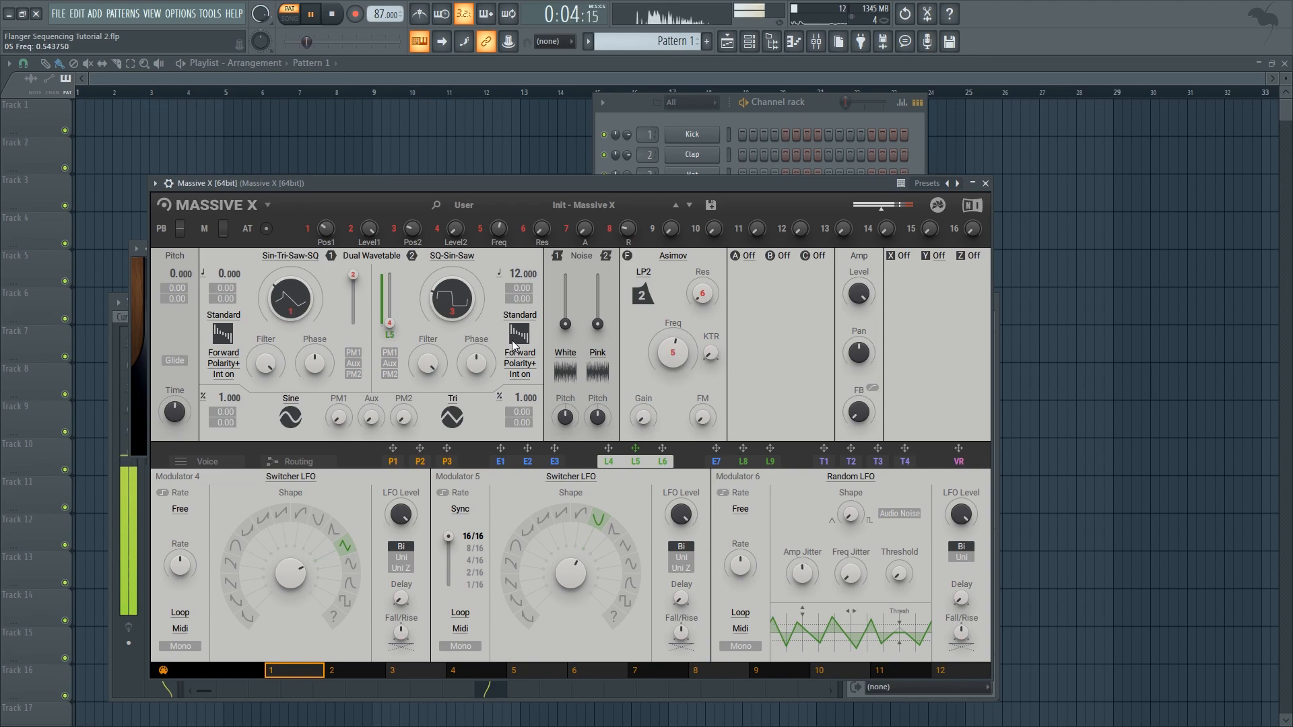
Step: Lower the second oscillator's Filter setting to about its midpoint and audition the chords
{"action": "key", "text": "space"}
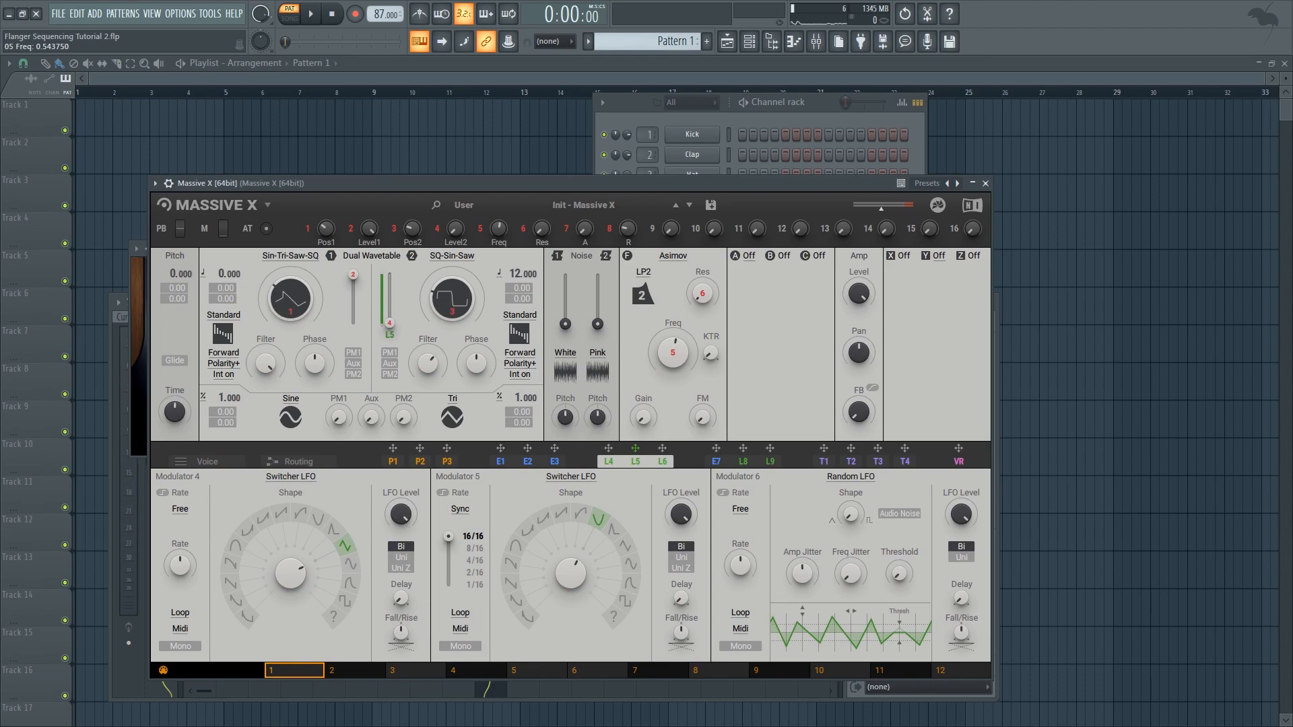
{"action": "key", "text": "space"}
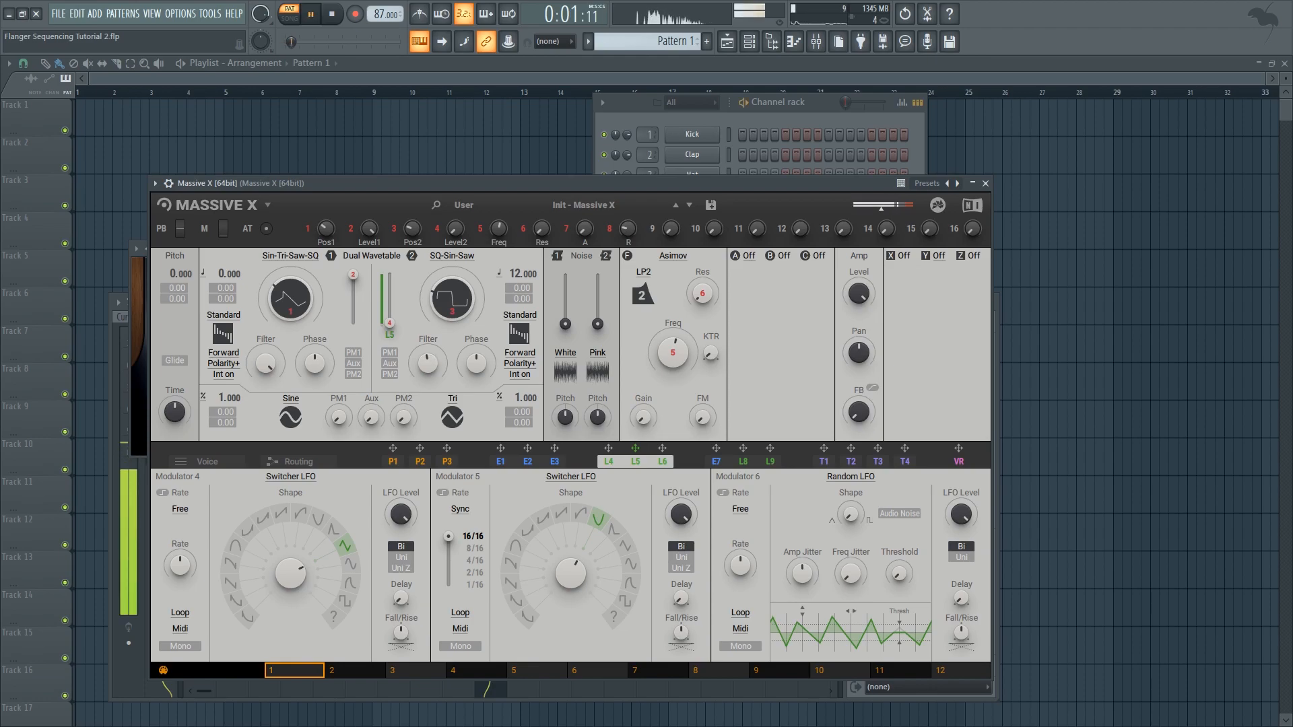
{"action": "key", "text": "space"}
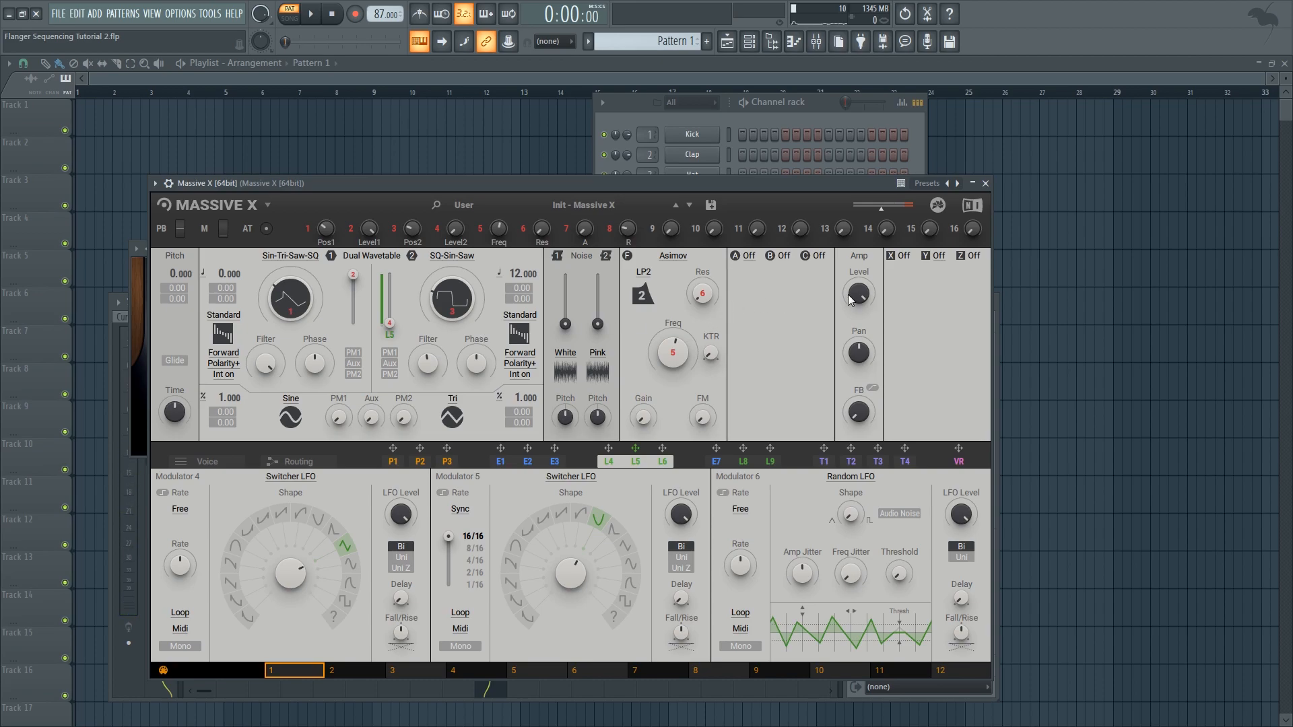
Step: Load a Flanger in effect slot X with its Amount turned down, and assign LFO L4, switched to Sync, to its Time
{"action": "left_click", "coordinate": [904, 257]}
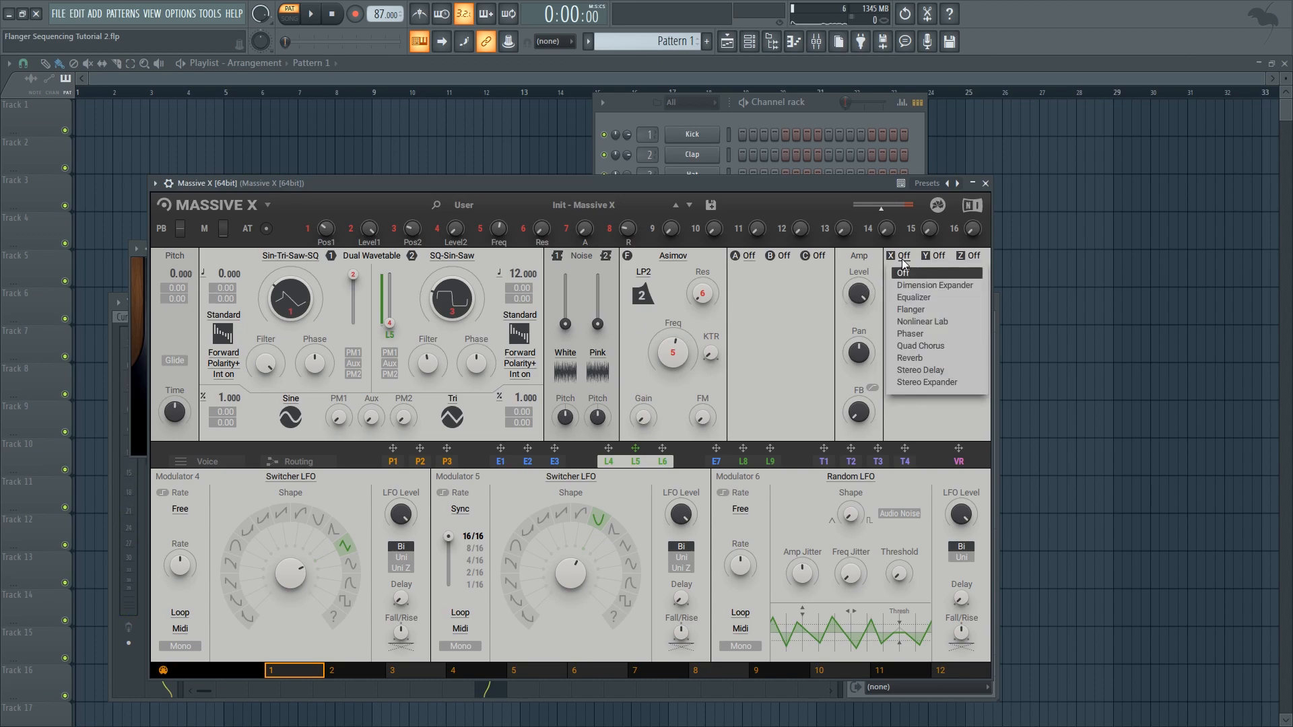
{"action": "left_click", "coordinate": [917, 310]}
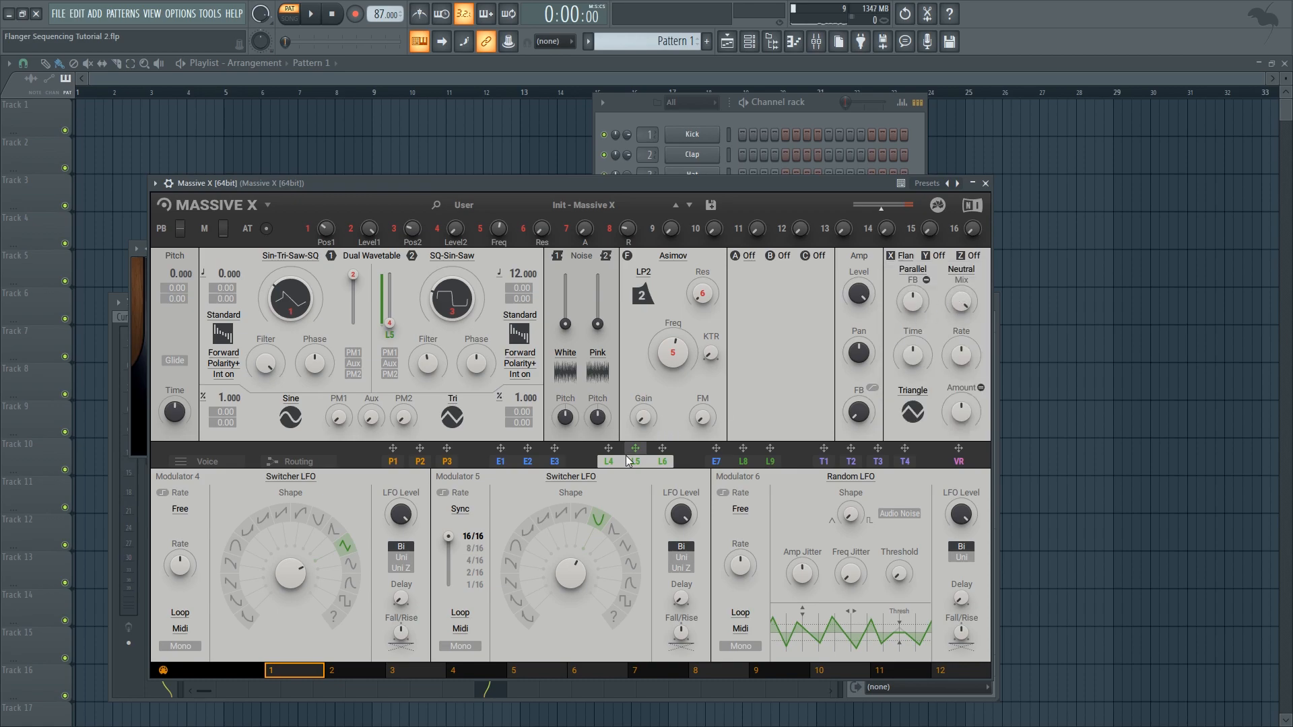
{"action": "left_click_drag", "start_coordinate": [607, 458], "coordinate": [903, 388]}
{"action": "left_click", "coordinate": [180, 510]}
{"action": "left_click", "coordinate": [181, 527]}
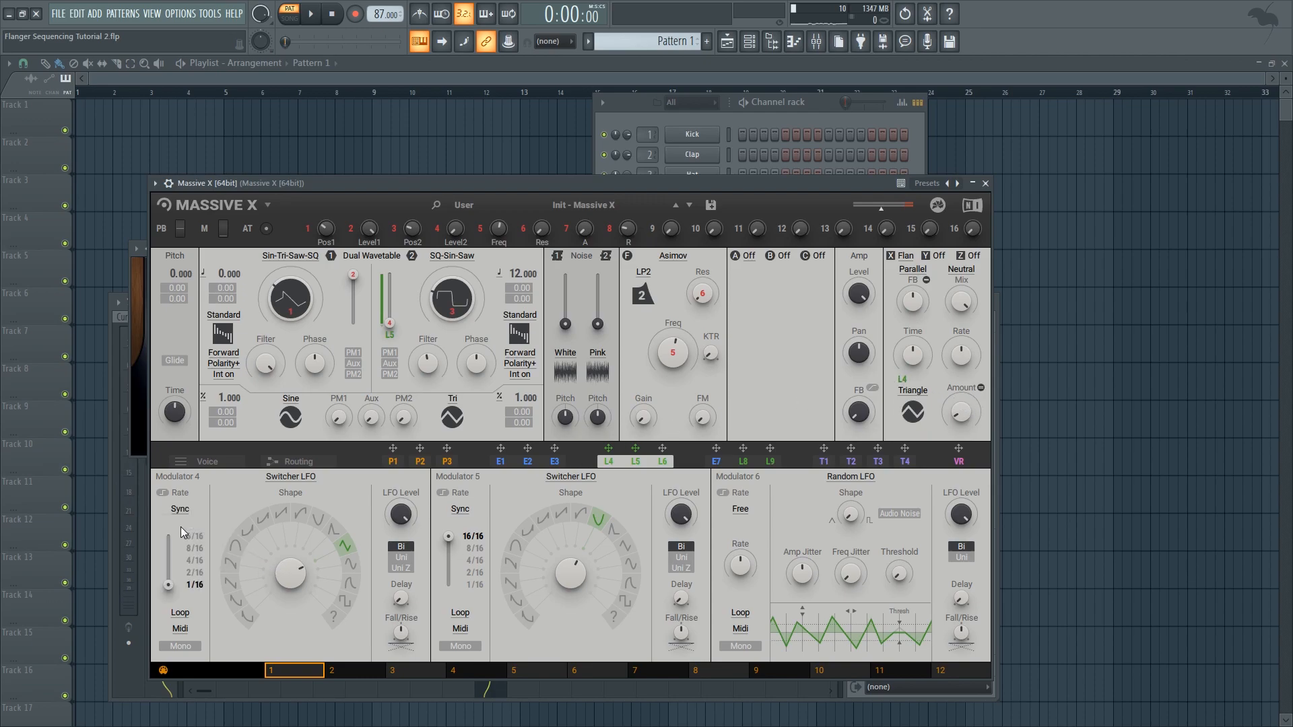
Step: Set LFO L4 to a 2/16 rate with a square shape and Uni polarity modulating the flanger's Time, and audition the chords
{"action": "left_click_drag", "start_coordinate": [169, 586], "coordinate": [168, 573]}
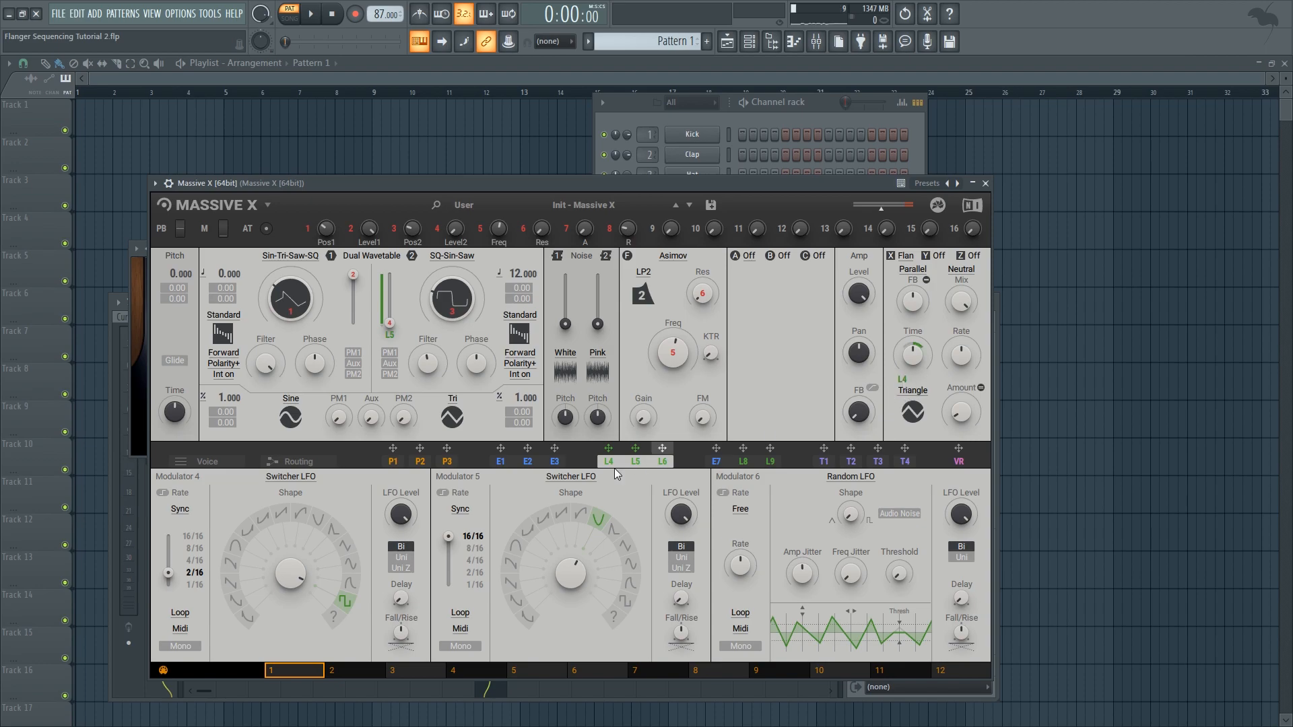
{"action": "left_click", "coordinate": [401, 559]}
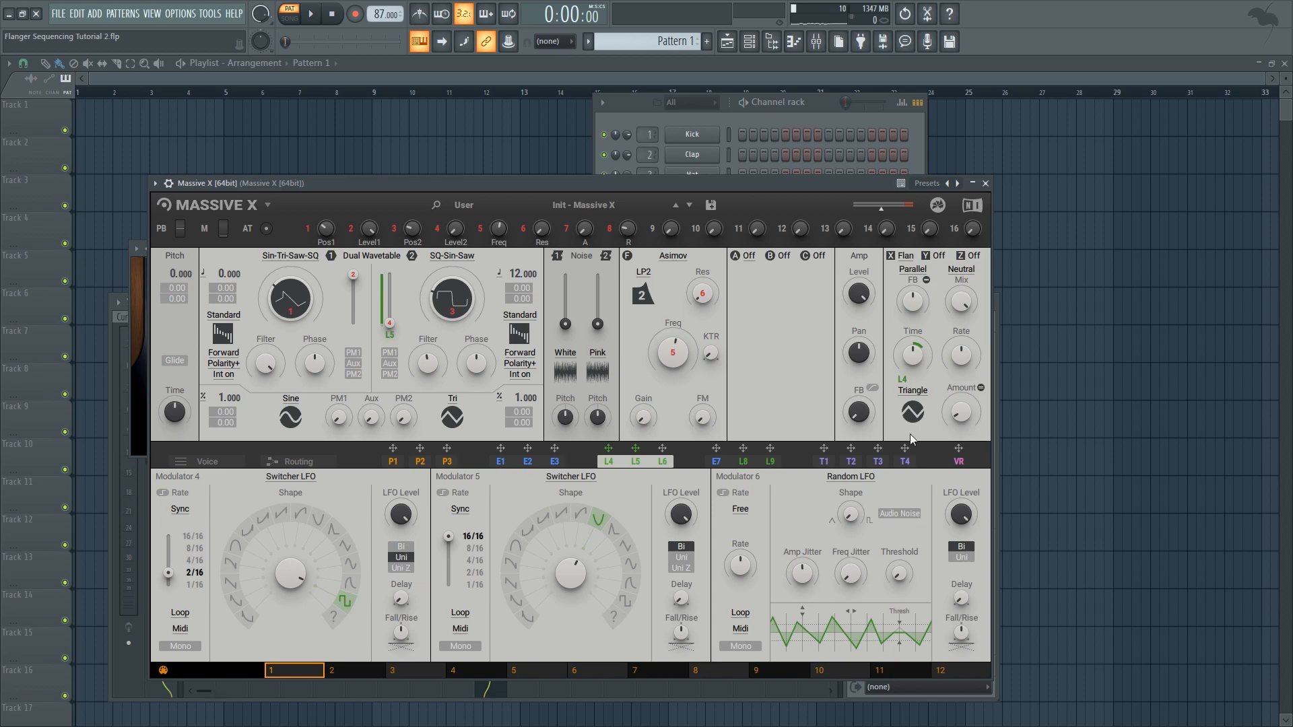
{"action": "left_click", "coordinate": [401, 546]}
{"action": "left_click", "coordinate": [393, 558]}
{"action": "key", "text": "space"}
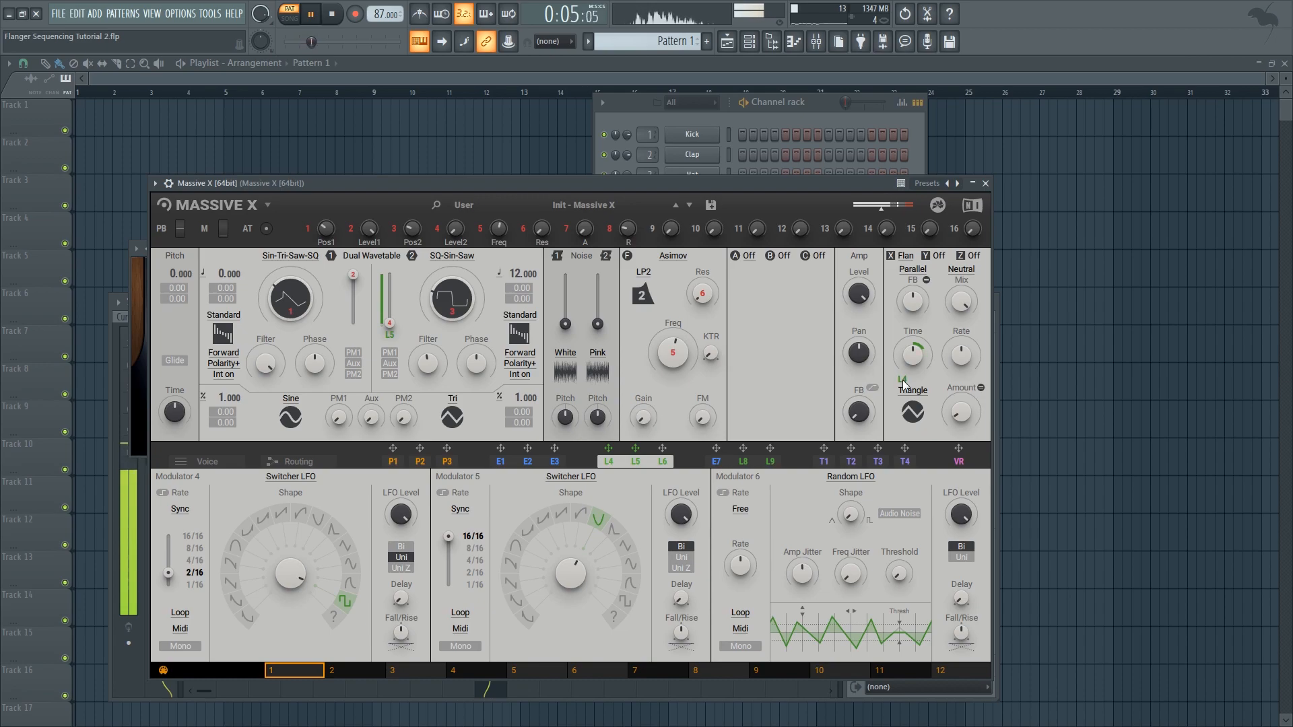
{"action": "key", "text": "space"}
Step: Set the second oscillator's wavetable position to about 0.825, turn the flanger's feedback down slightly, and audition the chords
{"action": "left_click_drag", "start_coordinate": [458, 303], "coordinate": [458, 290]}
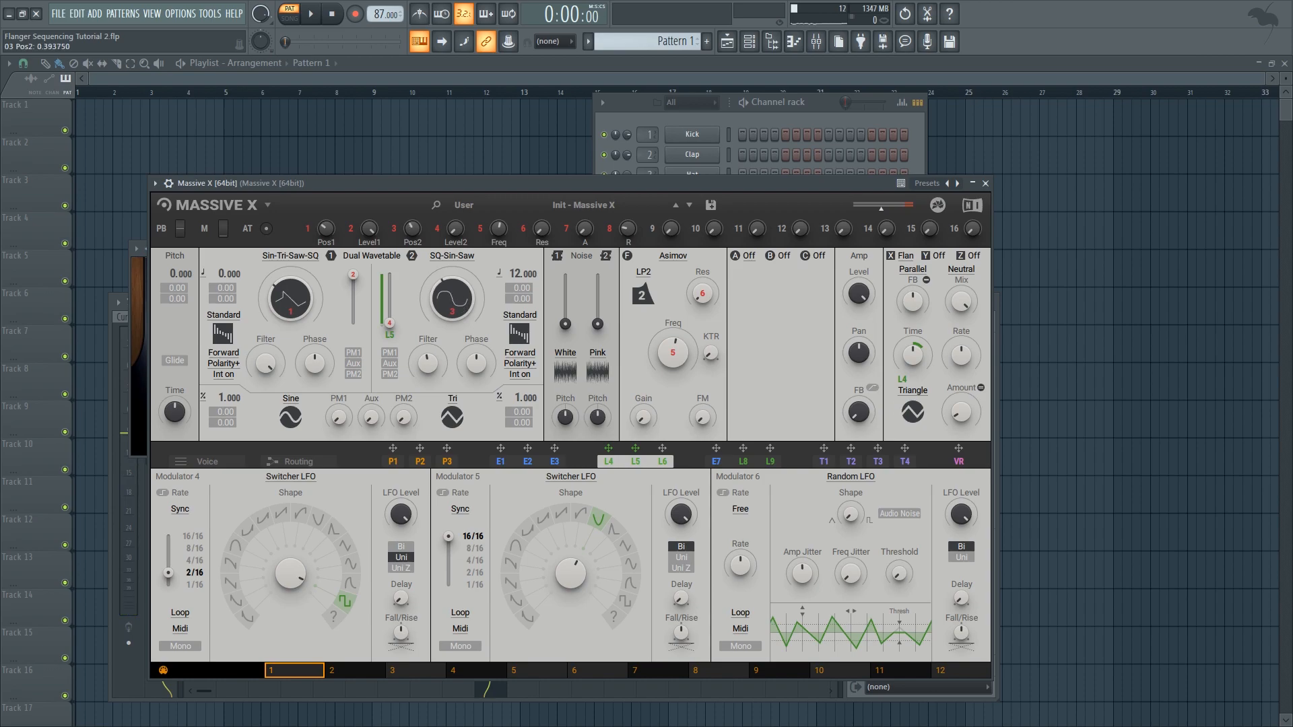
{"action": "key", "text": "space"}
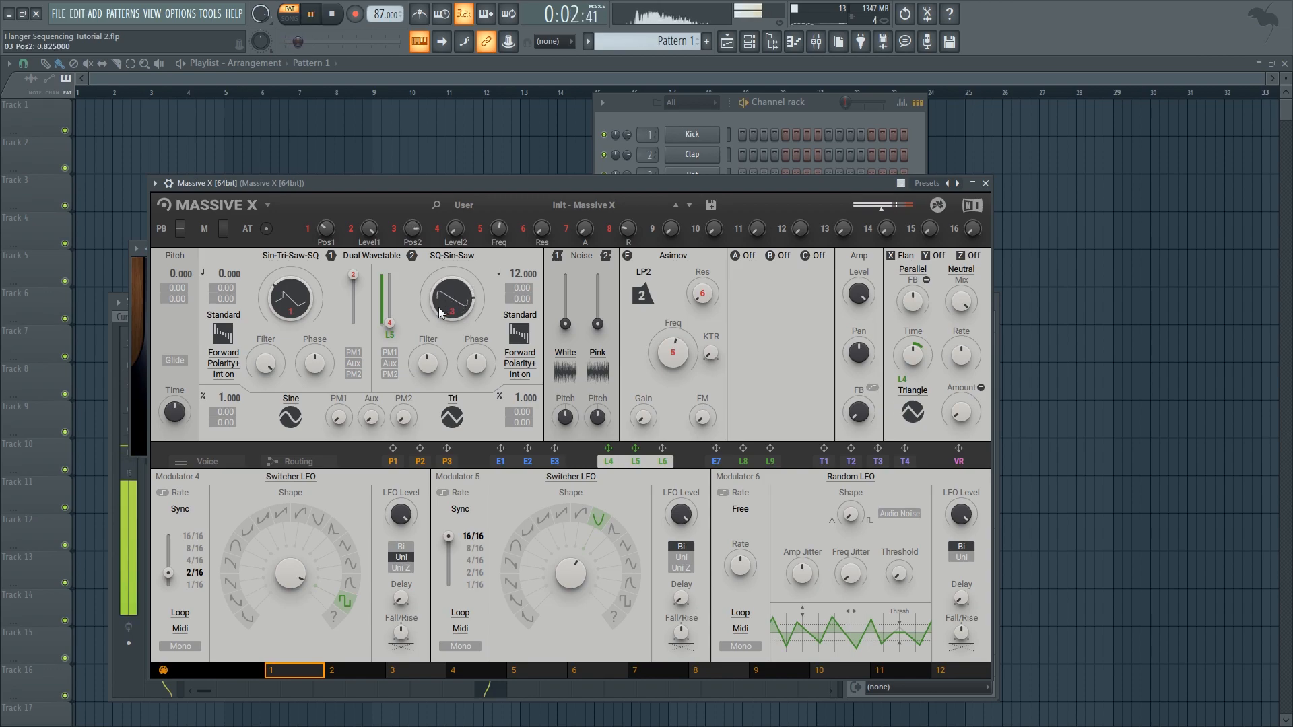
{"action": "key", "text": "space"}
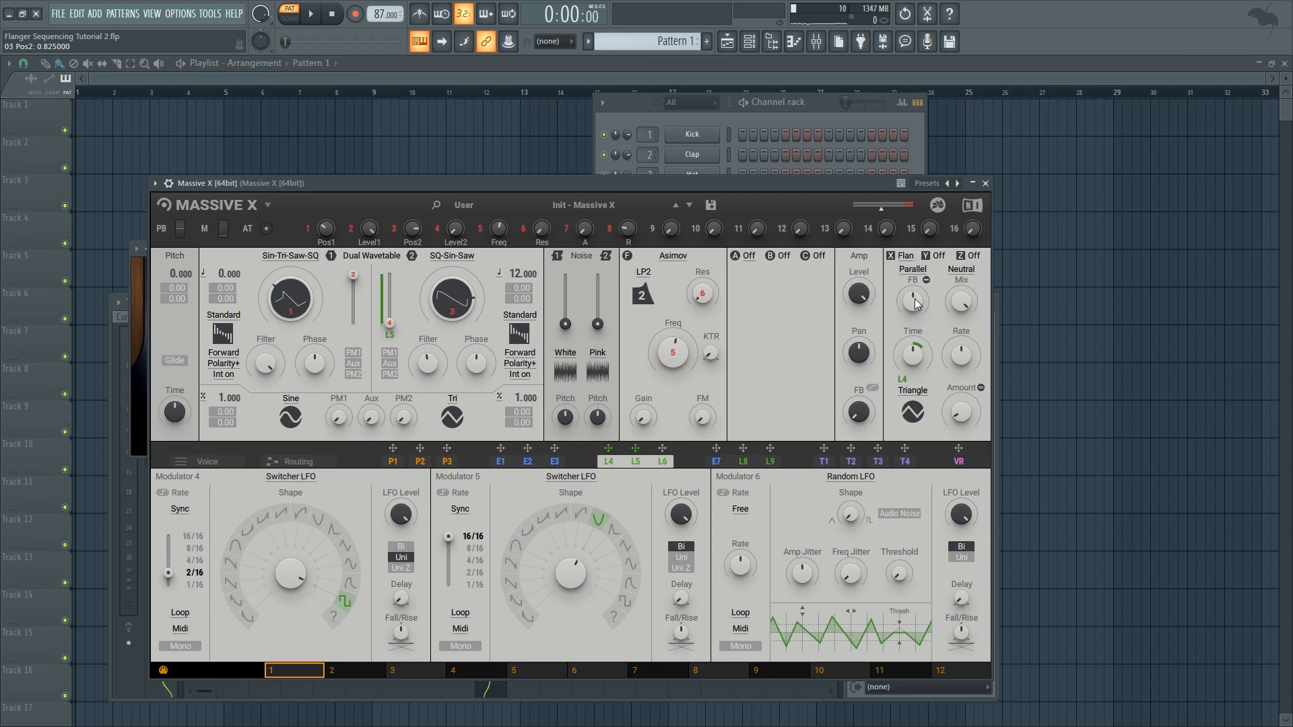
{"action": "key", "text": "space"}
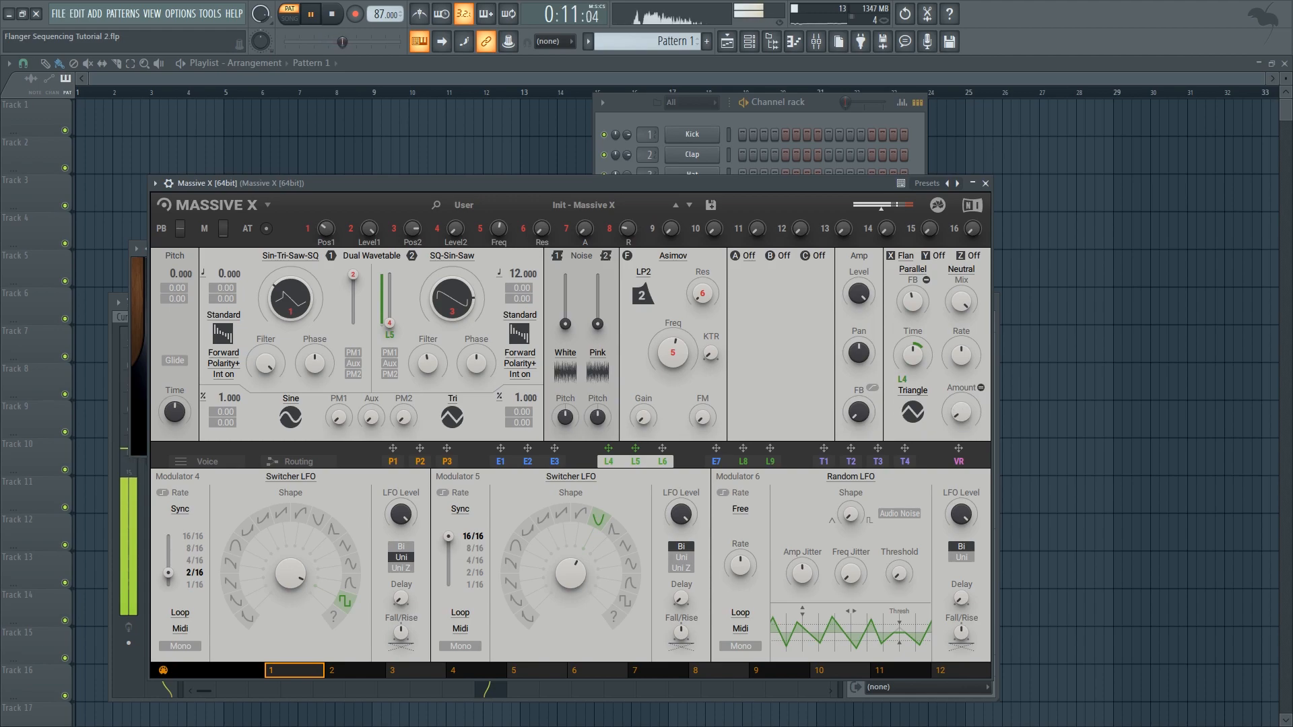
{"action": "key", "text": "space"}
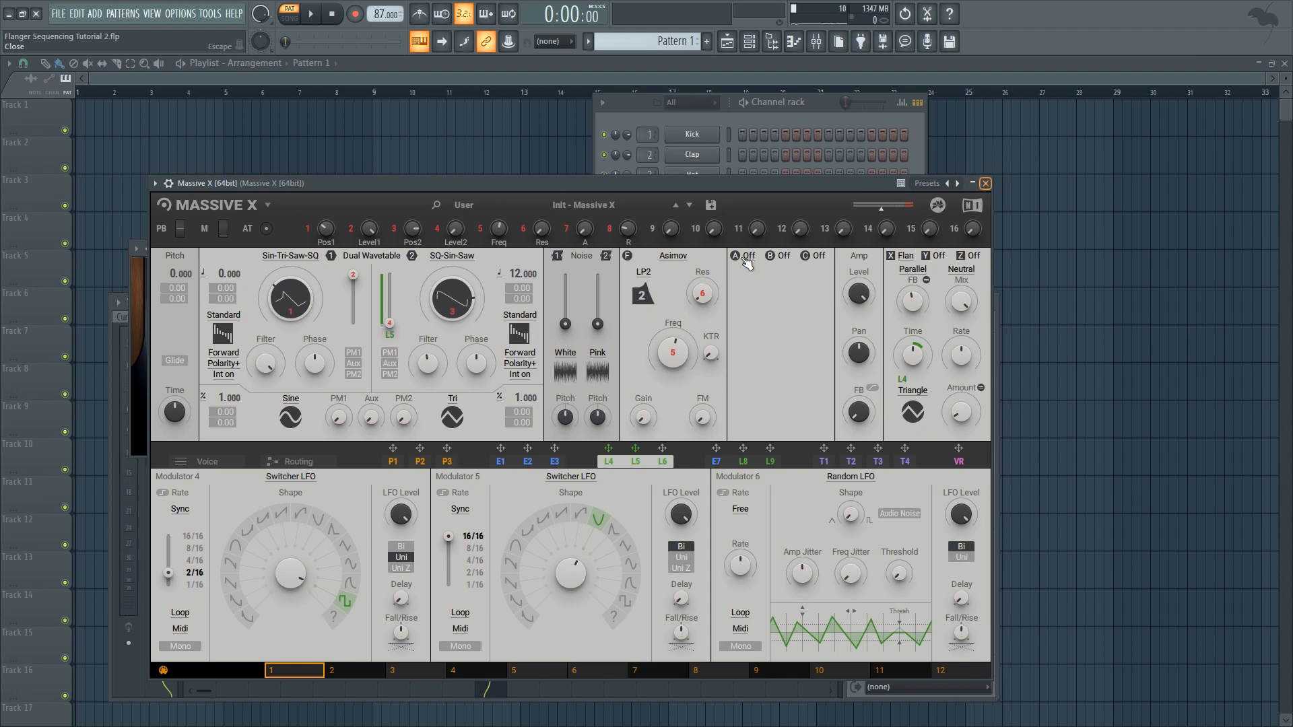
Step: Close the synth window, enable the effects on the Massive X mixer track, and audition the processed chords
{"action": "key", "text": "Escape"}
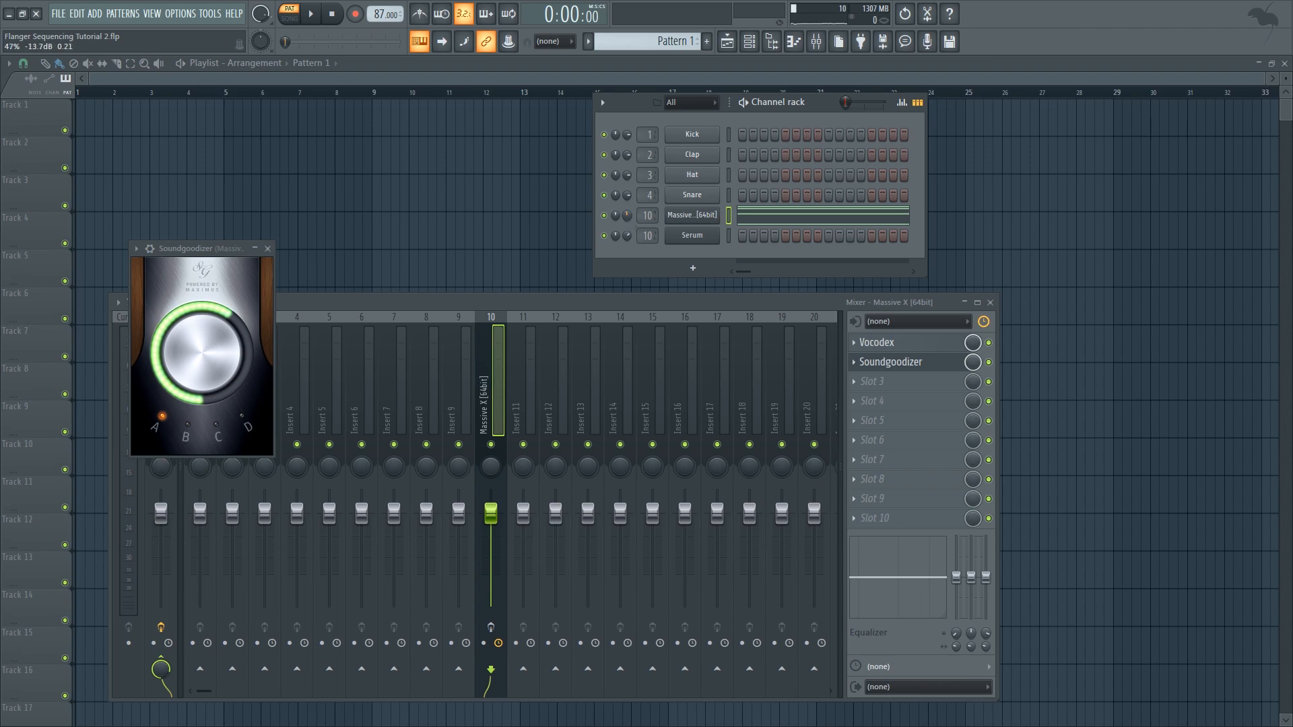
{"action": "left_click", "coordinate": [490, 627]}
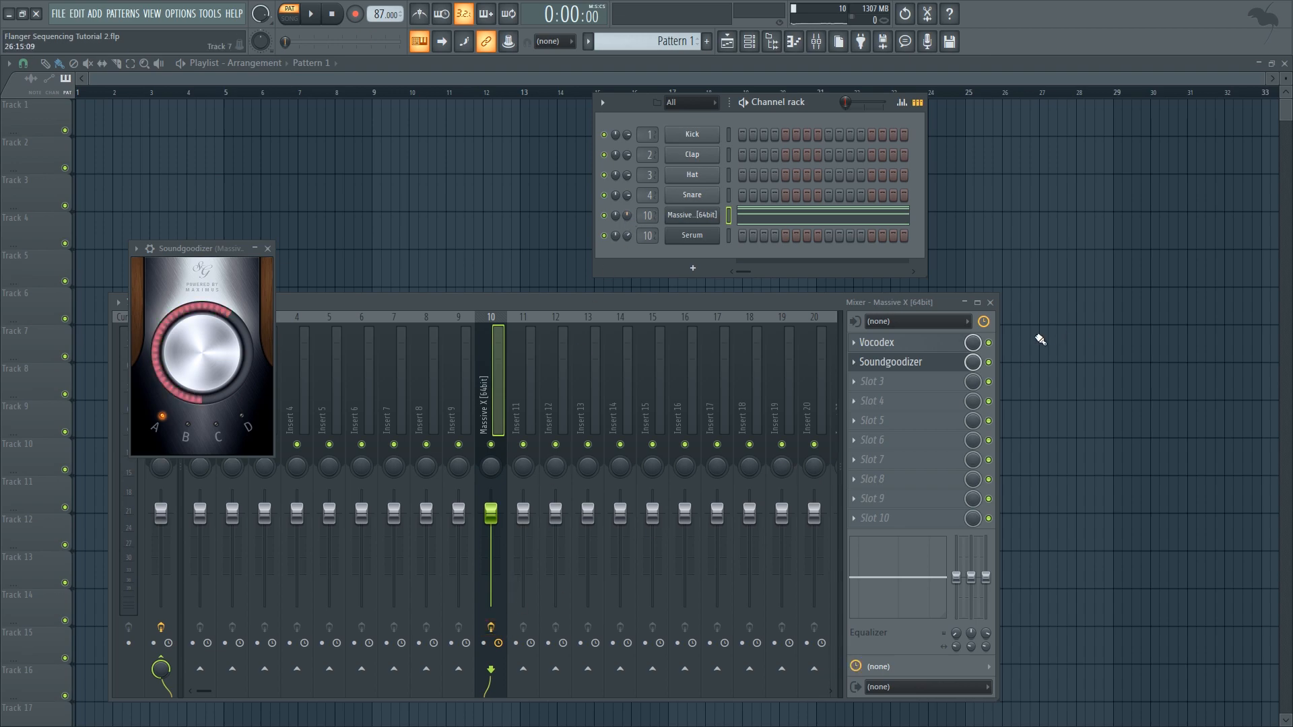
{"action": "key", "text": "space"}
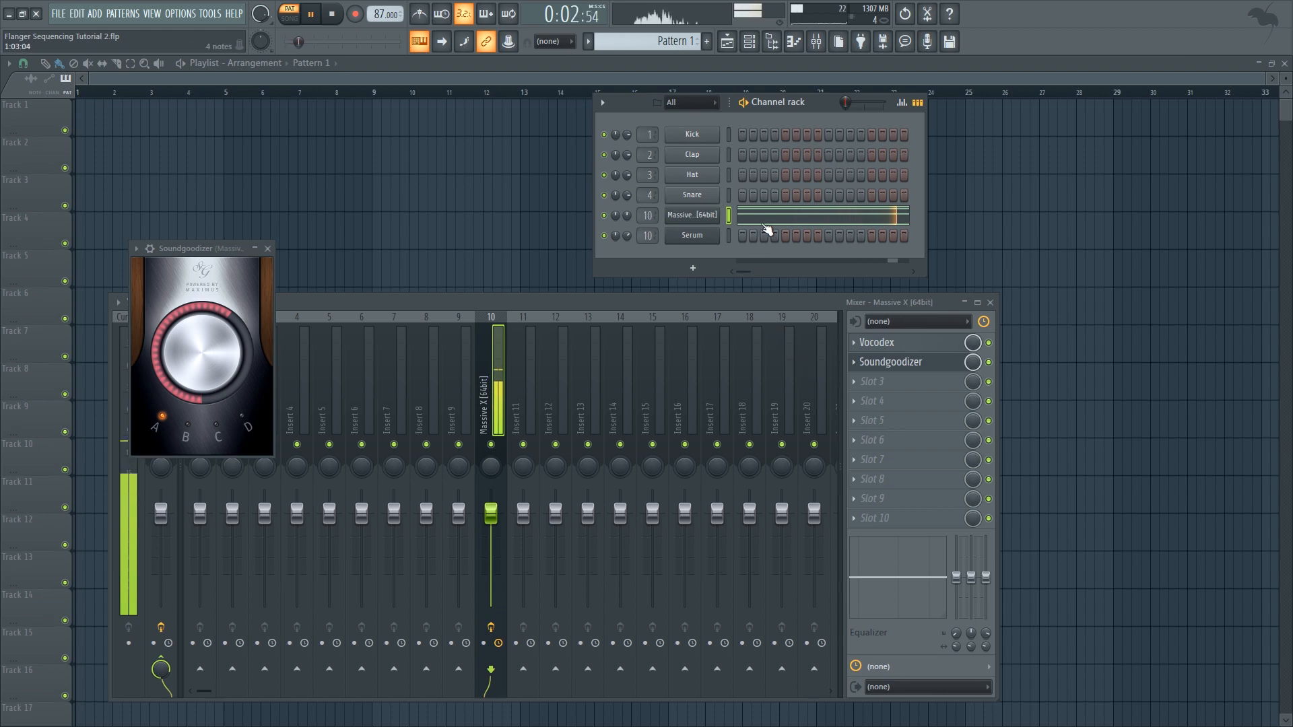
{"action": "key", "text": "space"}
Step: Copy the Massive X chord notes from Pattern 1 into the Serum channel of Pattern 2 and audition them
{"action": "right_click", "coordinate": [710, 221]}
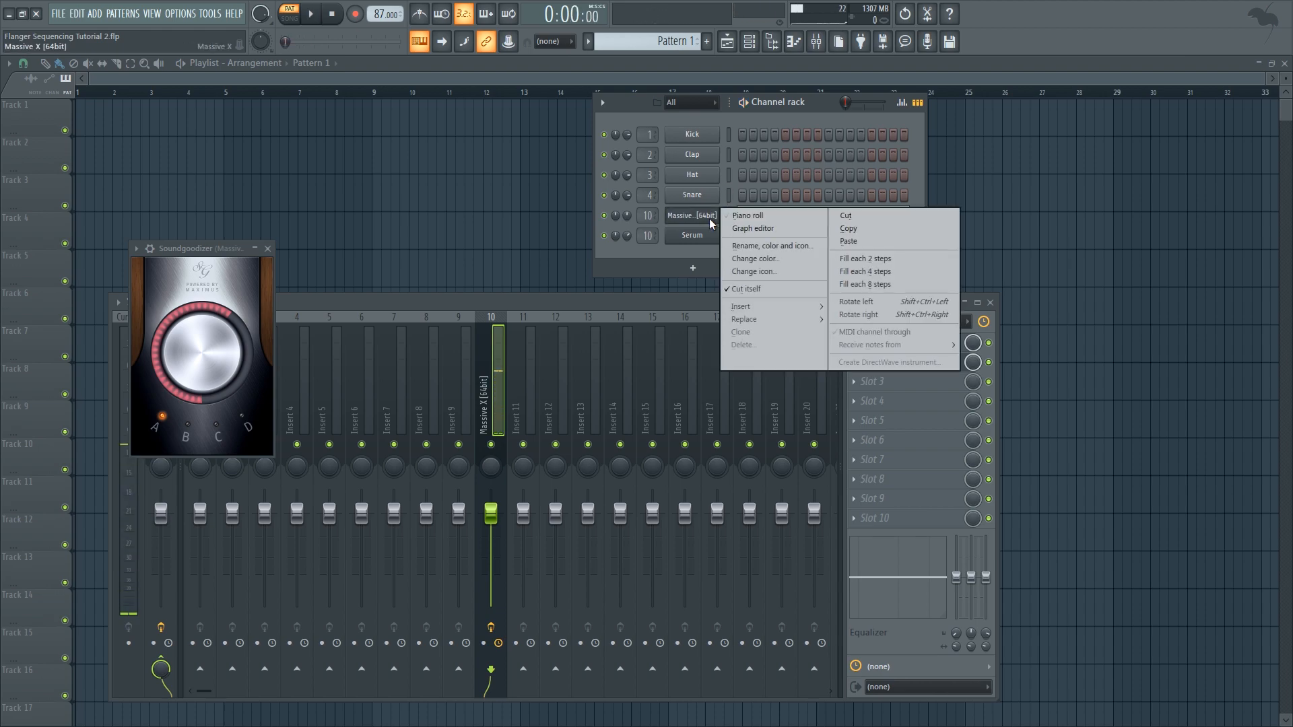
{"action": "left_click", "coordinate": [866, 230]}
{"action": "scroll", "coordinate": [641, 38], "scroll_direction": "up", "scroll_amount": 1}
{"action": "right_click", "coordinate": [694, 241]}
{"action": "left_click", "coordinate": [923, 263]}
{"action": "key", "text": "space"}
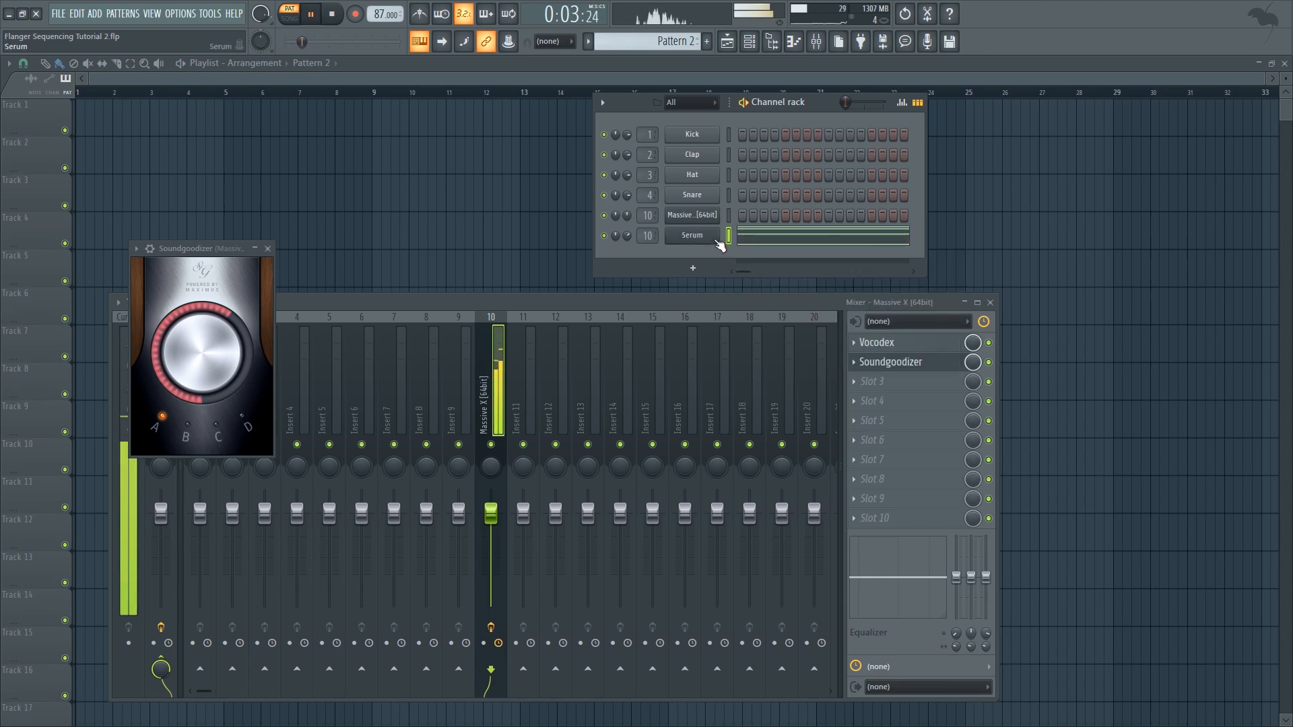
{"action": "key", "text": "space"}
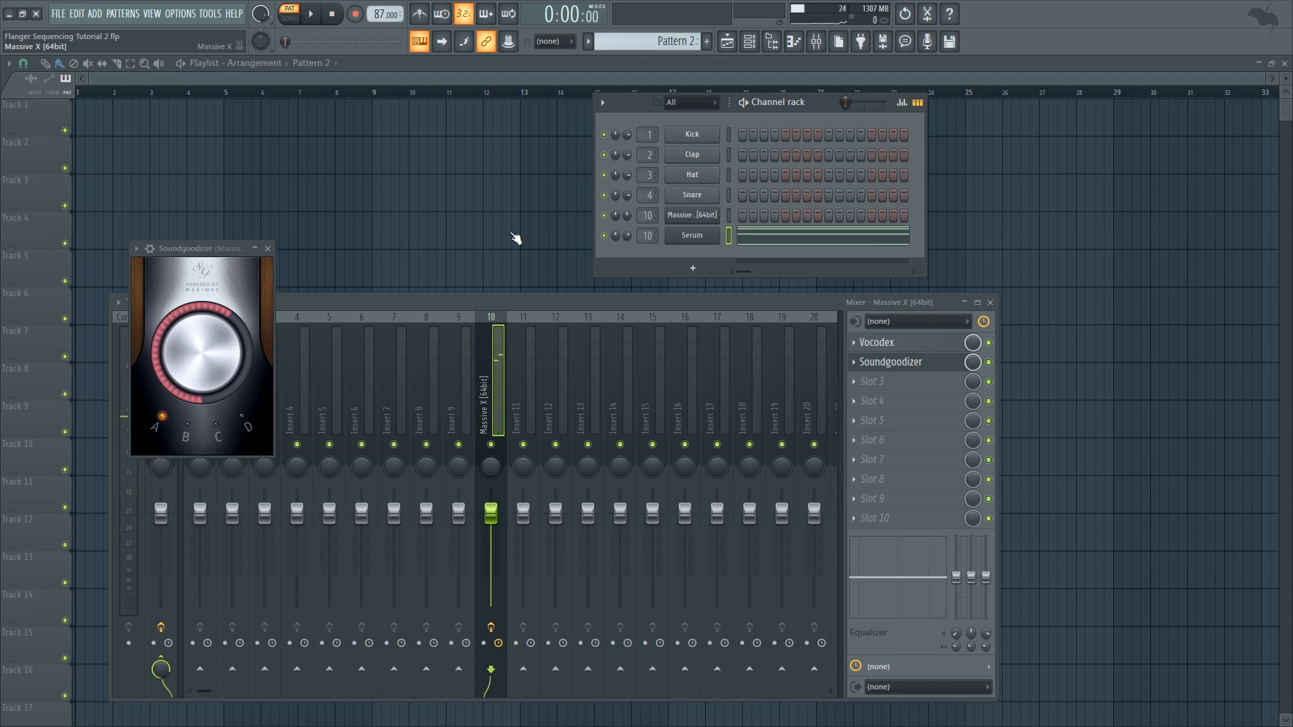
Step: Return to Pattern 1, enable Unison with 4 voices and a low Spread in Massive X's Voice settings, and audition it
{"action": "scroll", "coordinate": [647, 41], "scroll_direction": "down", "scroll_amount": 1}
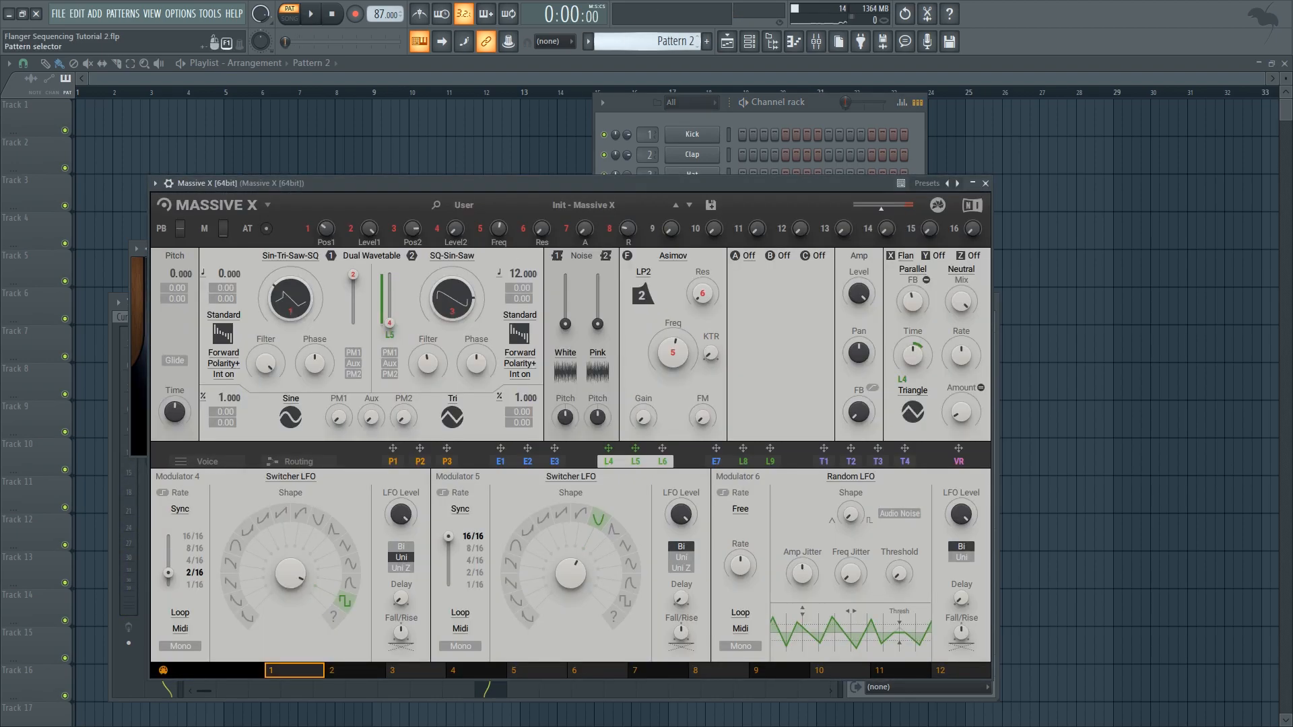
{"action": "left_click", "coordinate": [208, 462]}
{"action": "left_click", "coordinate": [670, 479]}
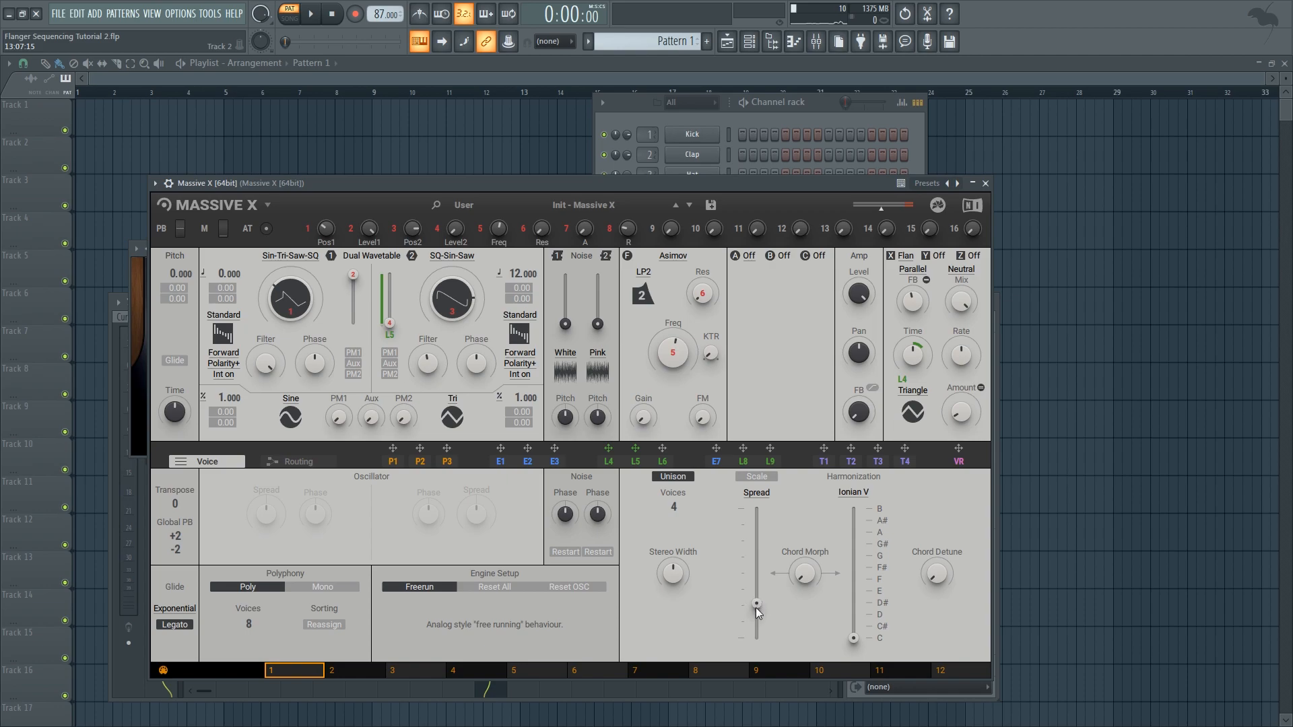
{"action": "key", "text": "space"}
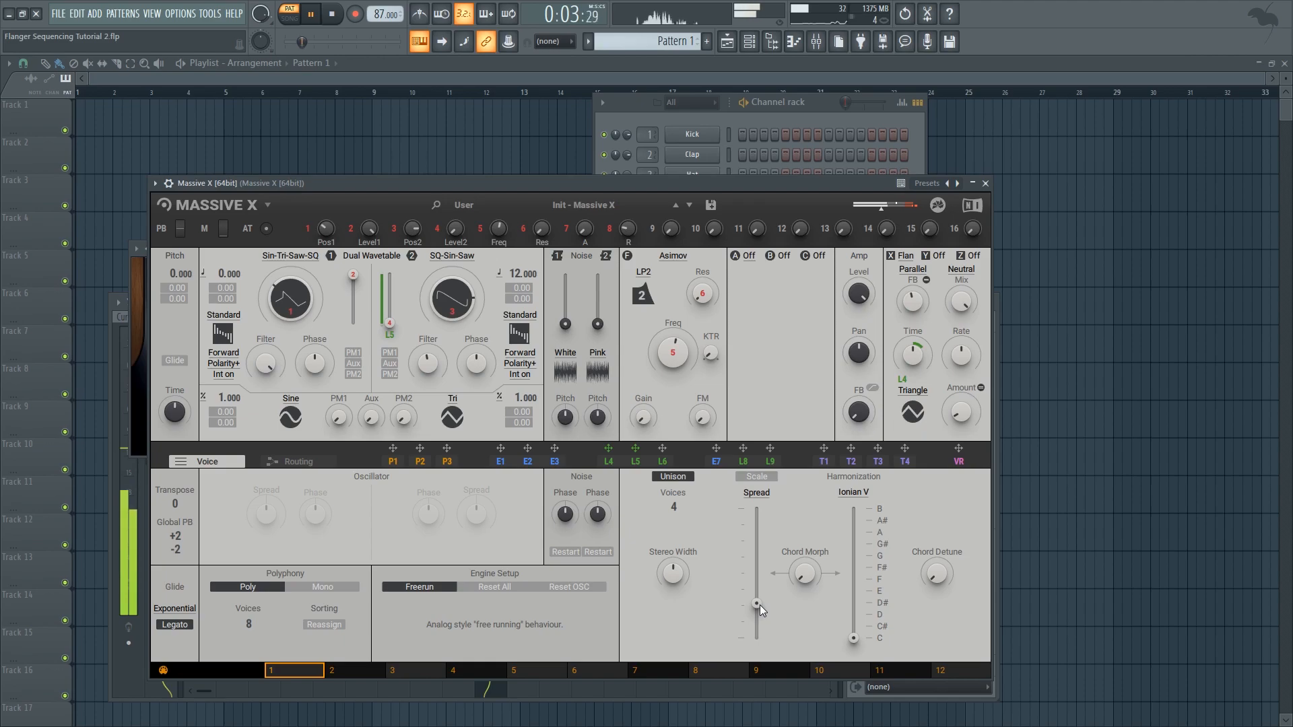
{"action": "key", "text": "space"}
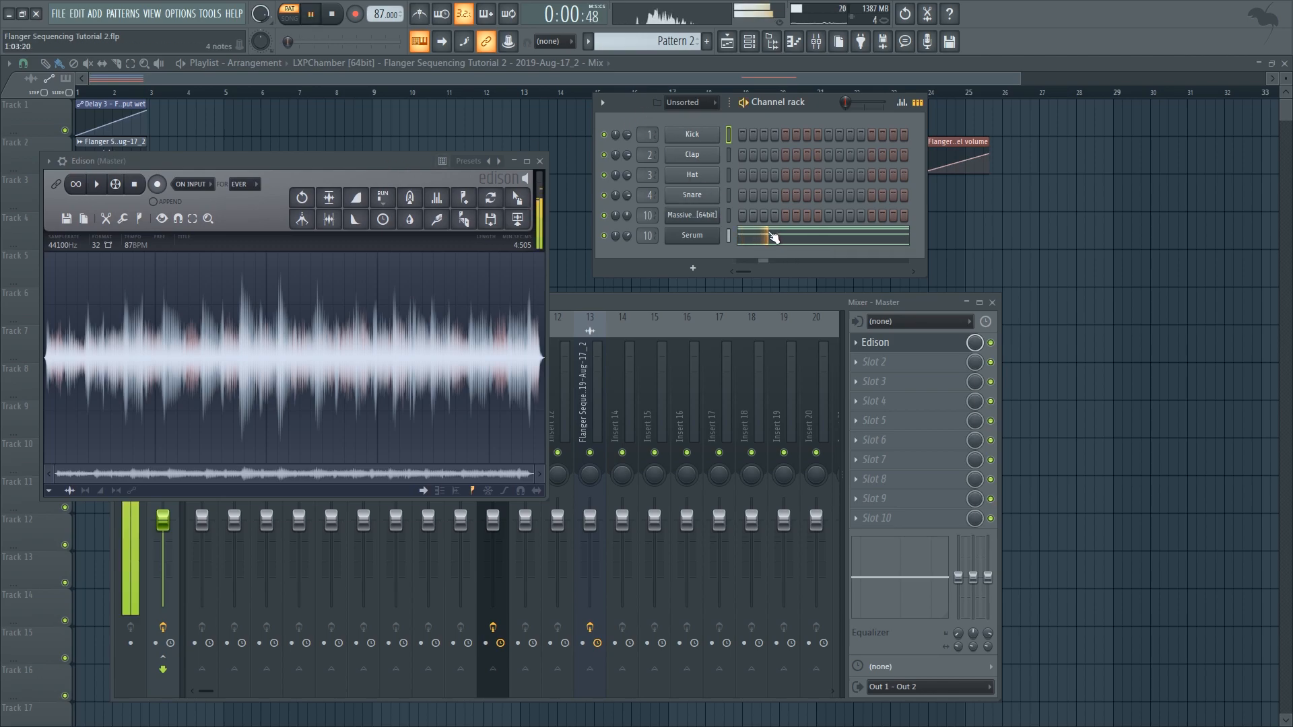
Step: Slow down the Edison recording using the Time stretcher / pitch shifter with the Resample method, and audition the result
{"action": "key", "text": "space"}
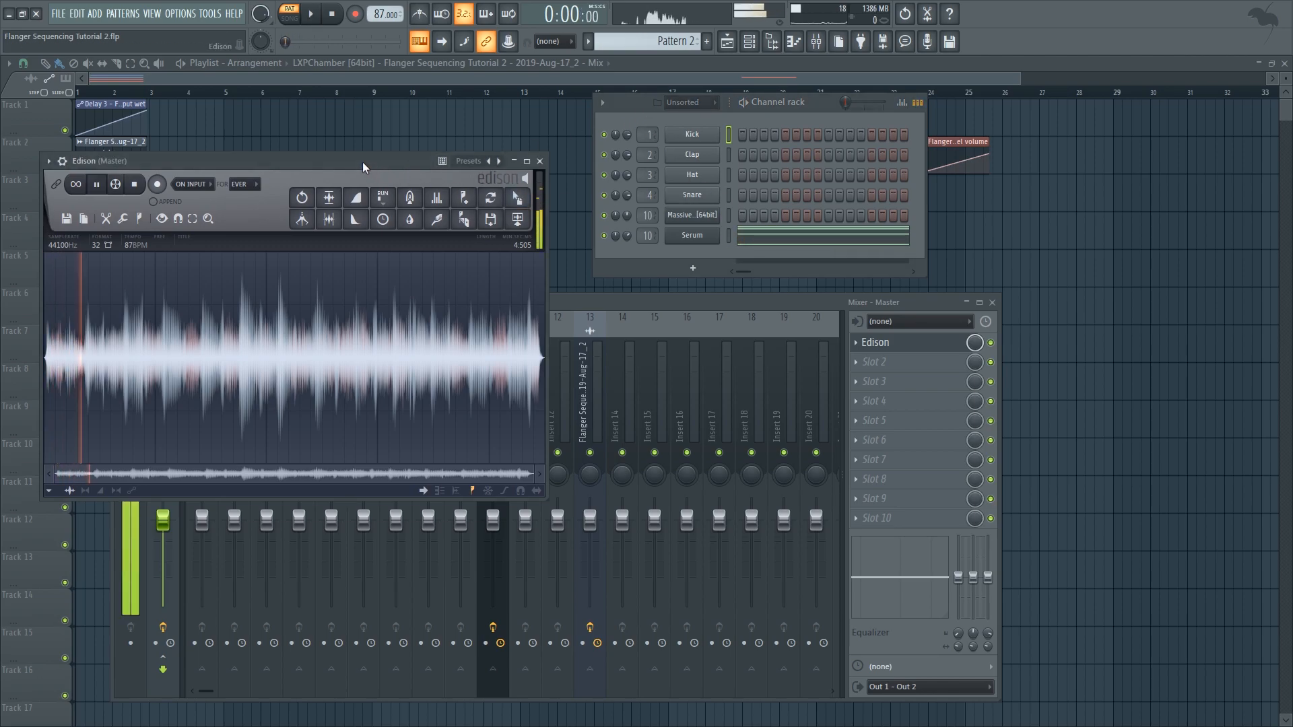
{"action": "key", "text": "space"}
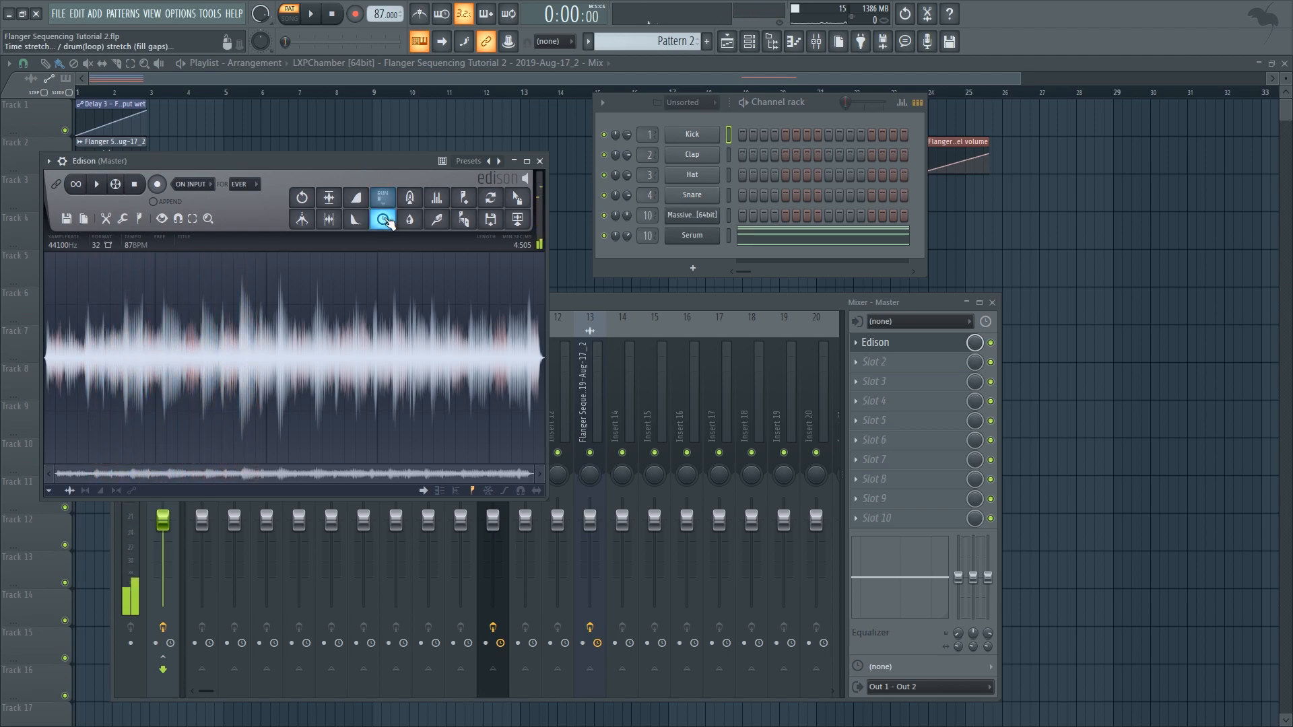
{"action": "left_click", "coordinate": [383, 219]}
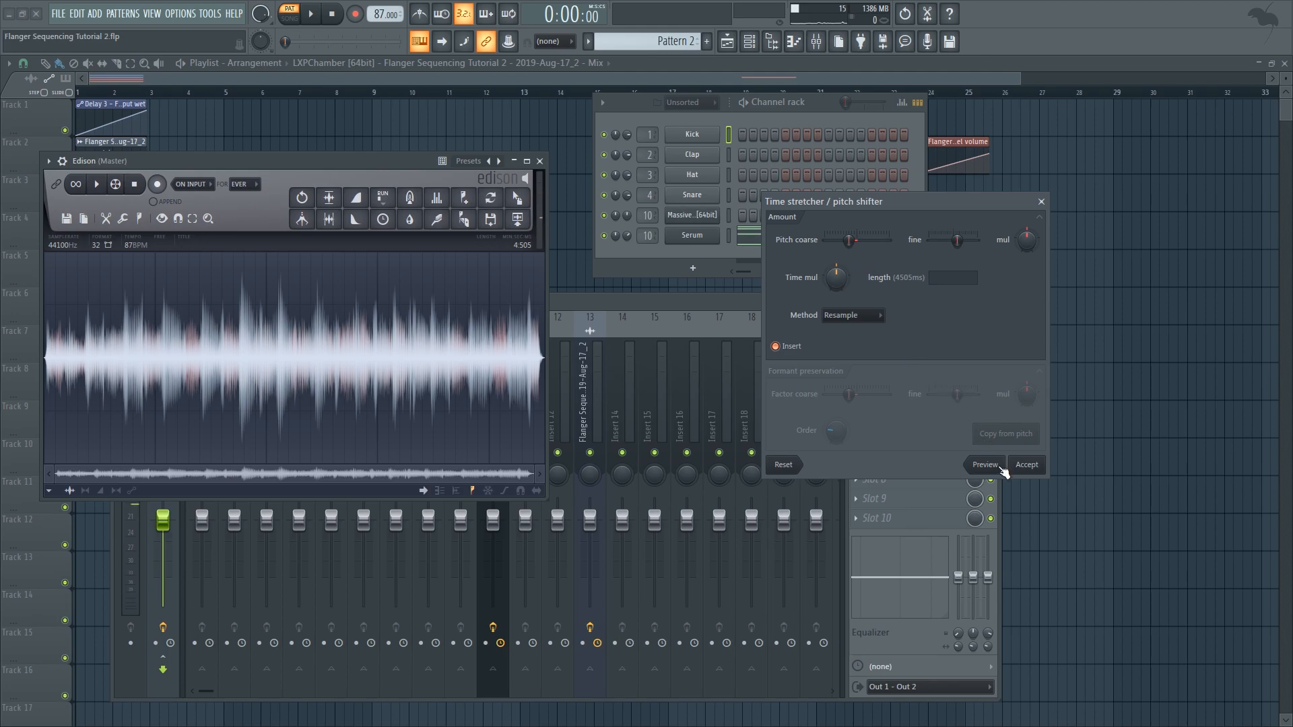
{"action": "left_click", "coordinate": [1027, 466]}
{"action": "key", "text": "space"}
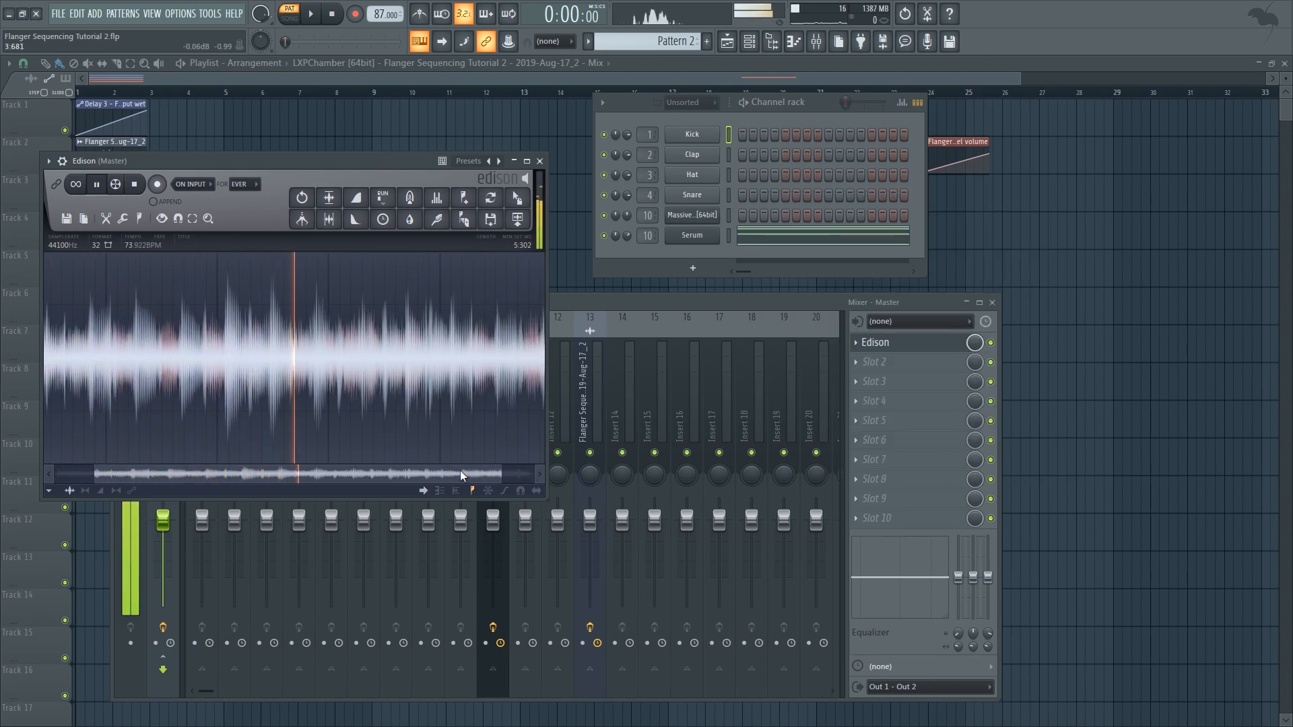
{"action": "key", "text": "space"}
Step: Examine the Fruity Delay 3 and LXPChamber settings on mixer track 13 with both windows arranged apart, and close them again
{"action": "key", "text": "F12"}
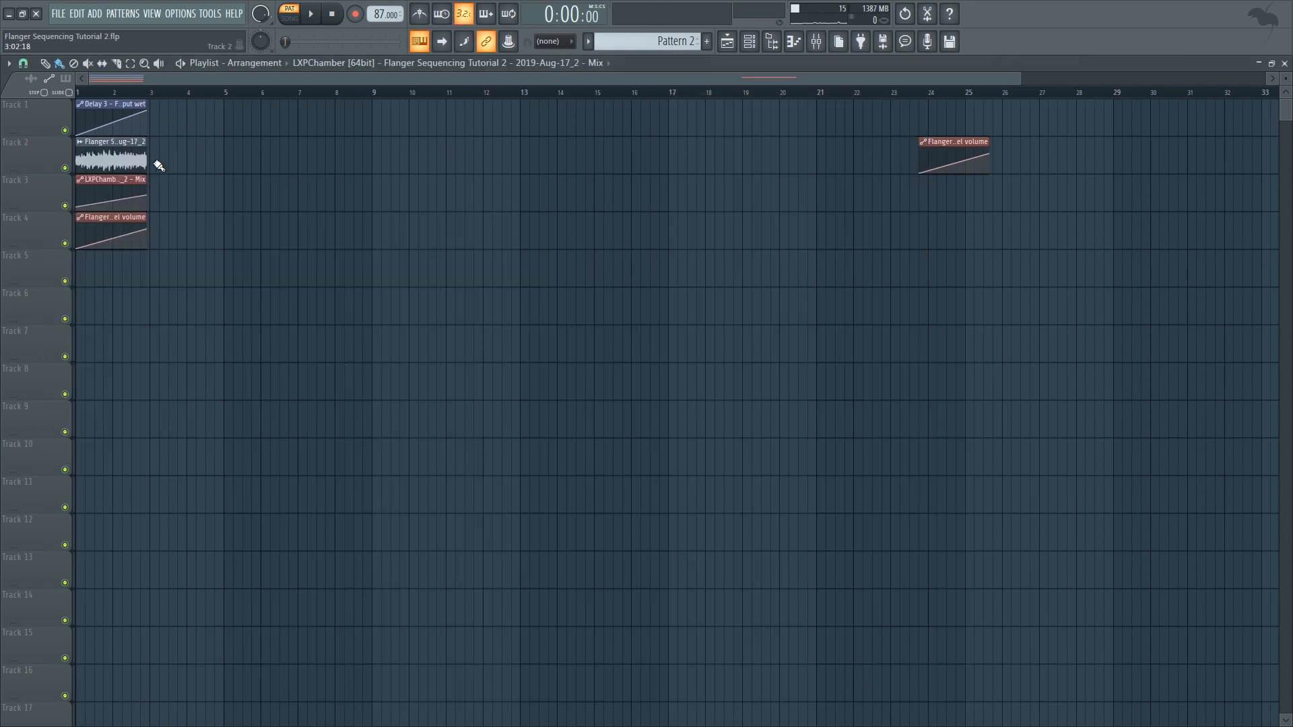
{"action": "left_click", "coordinate": [816, 41]}
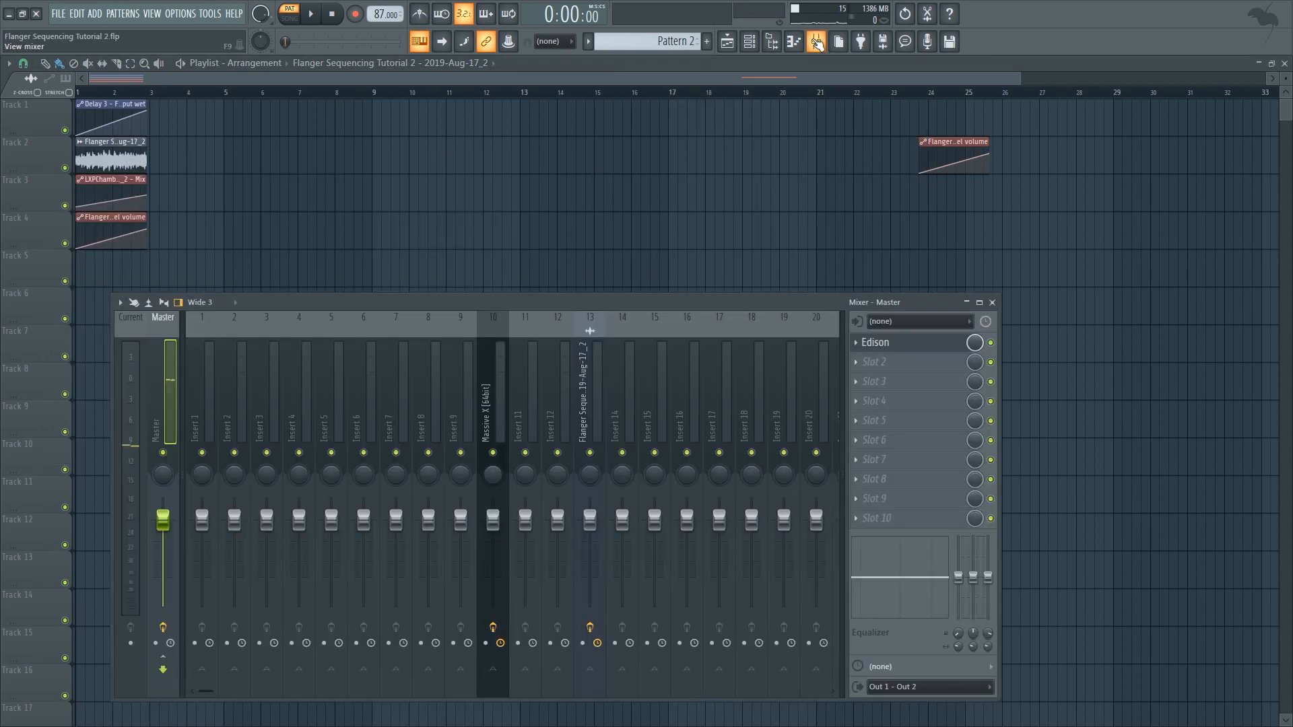
{"action": "left_click", "coordinate": [585, 383]}
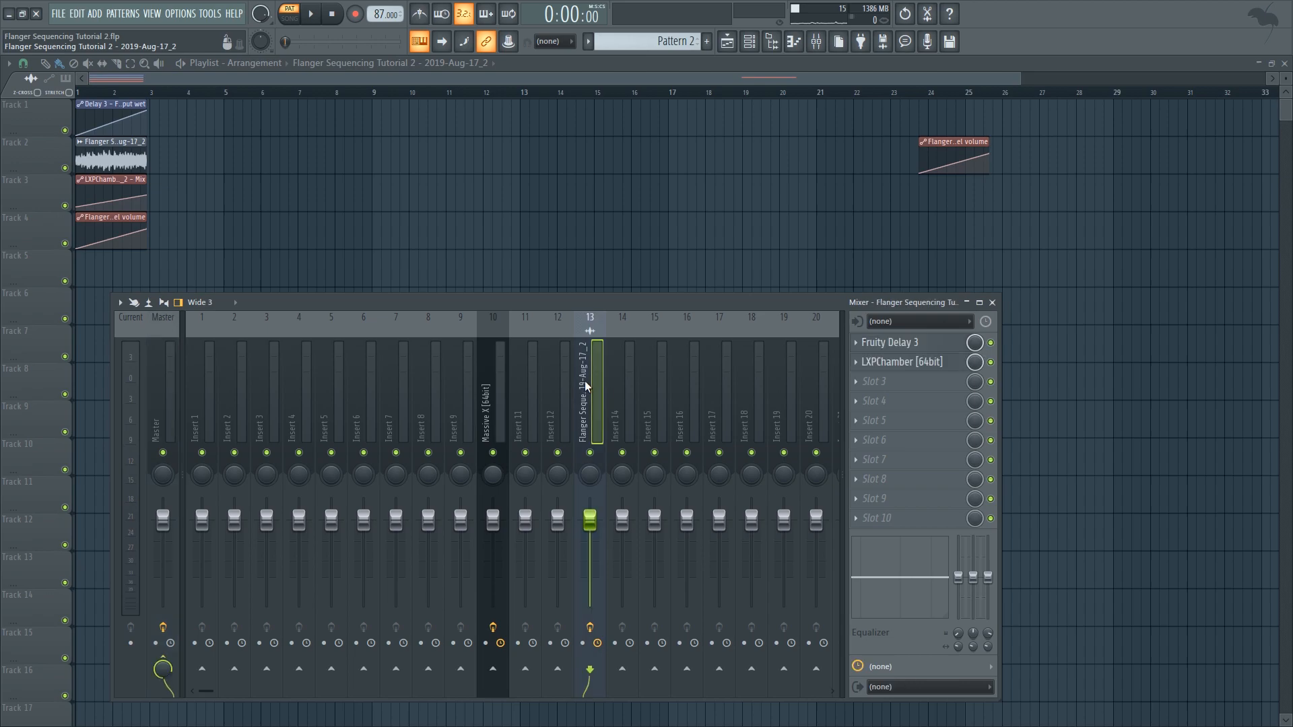
{"action": "left_click", "coordinate": [920, 344]}
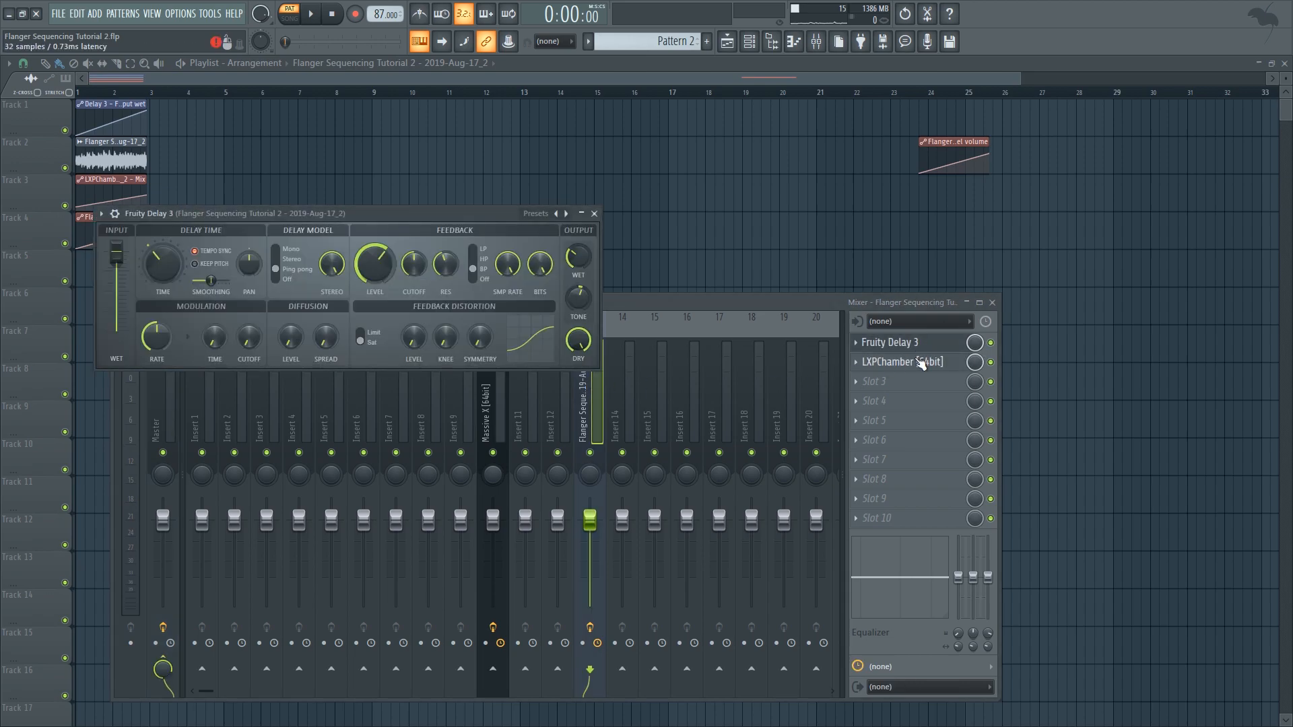
{"action": "left_click", "coordinate": [920, 363]}
{"action": "left_click", "coordinate": [898, 347]}
{"action": "left_click", "coordinate": [896, 347]}
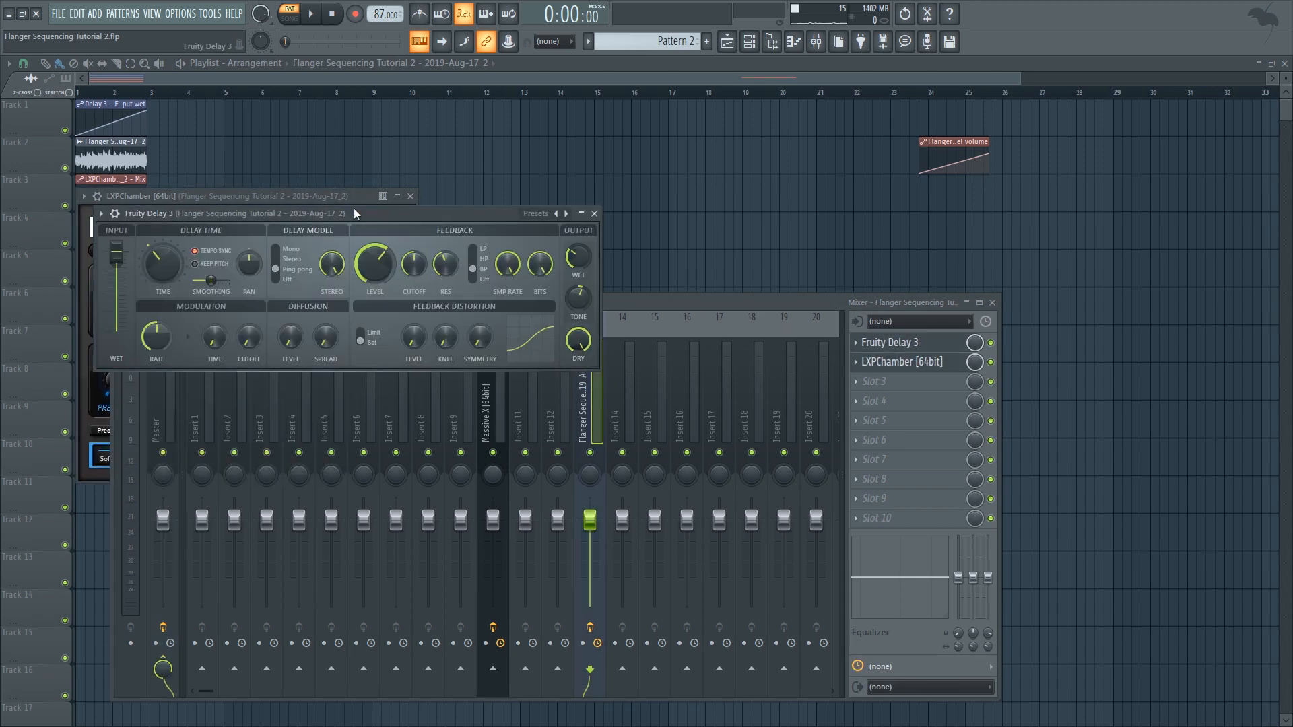
{"action": "left_click_drag", "start_coordinate": [386, 221], "coordinate": [569, 317]}
{"action": "left_click", "coordinate": [349, 197]}
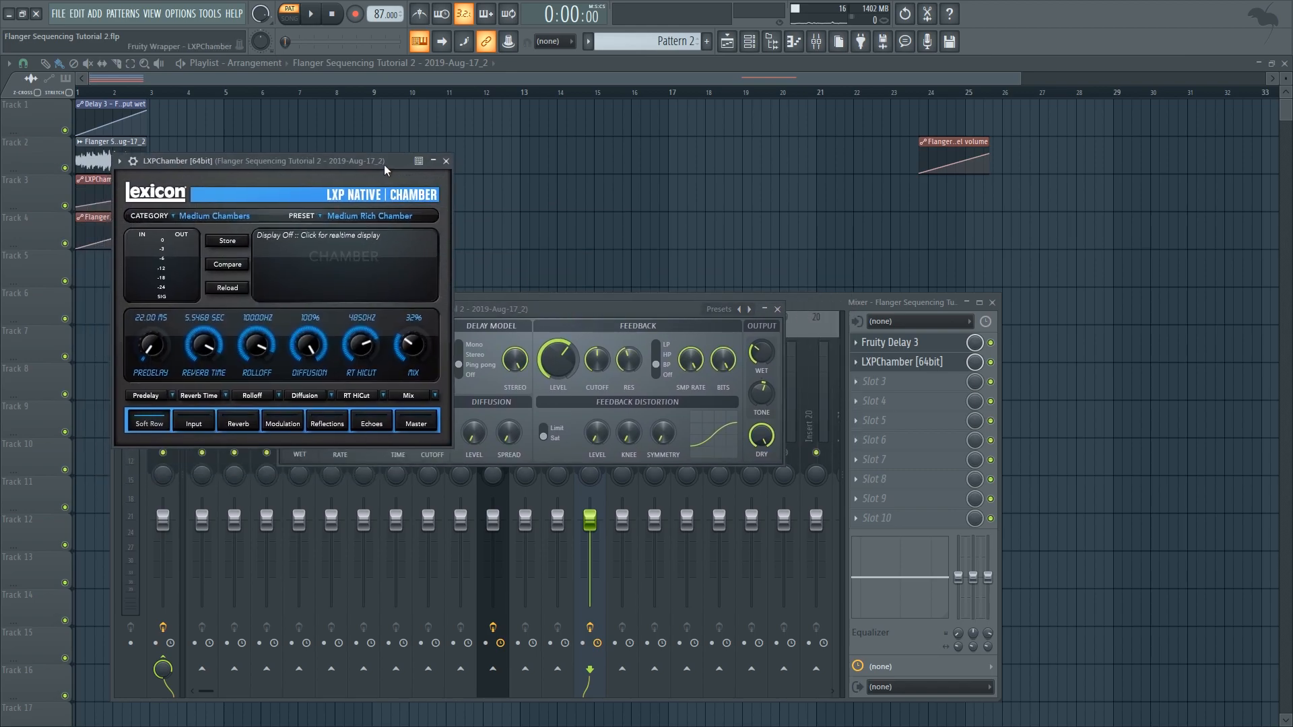
{"action": "left_click_drag", "start_coordinate": [348, 197], "coordinate": [364, 166]}
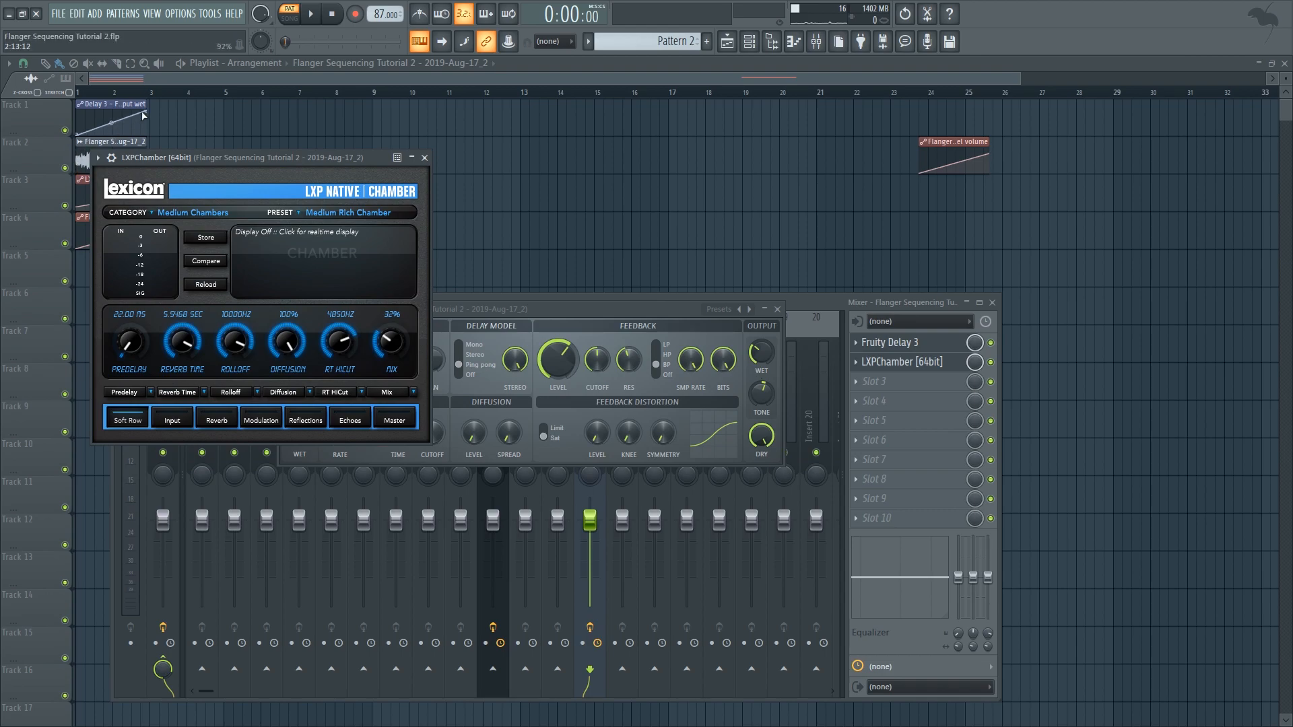
{"action": "key", "text": "F12"}
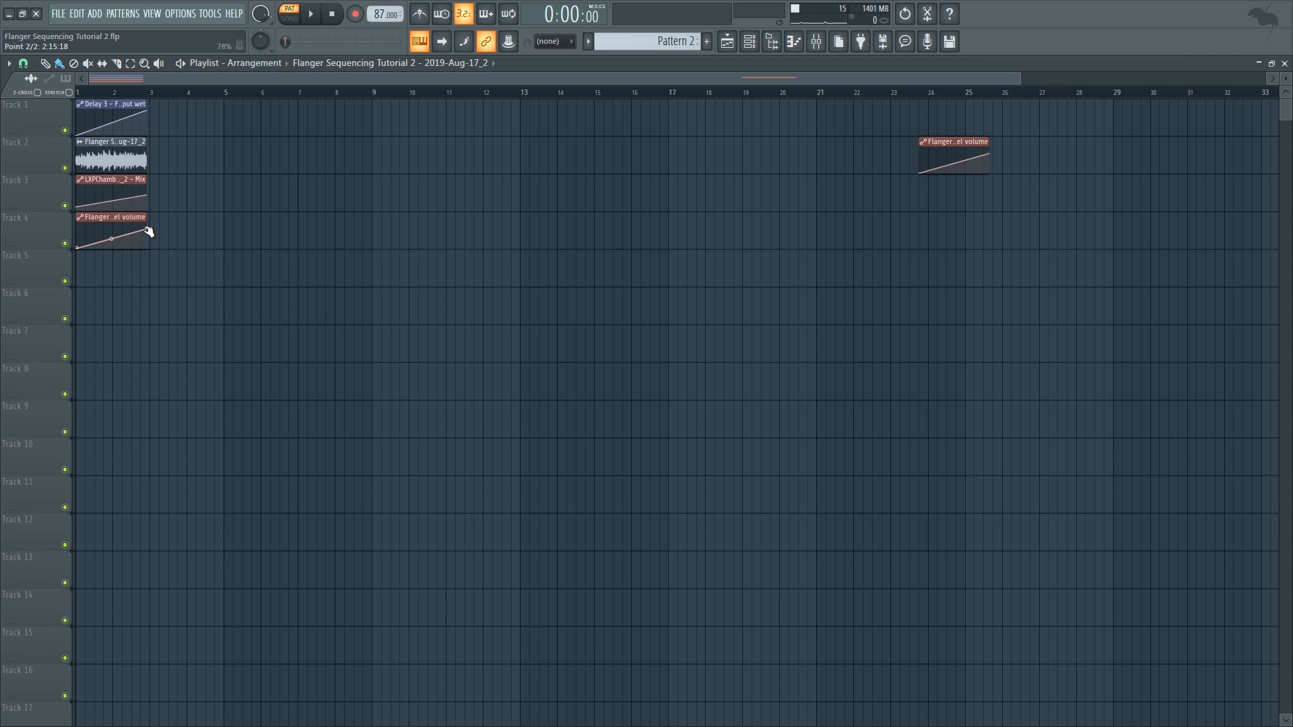
Step: Switch to song mode, play the arrangement from the start, and show the mixer during playback
{"action": "key", "text": "l"}
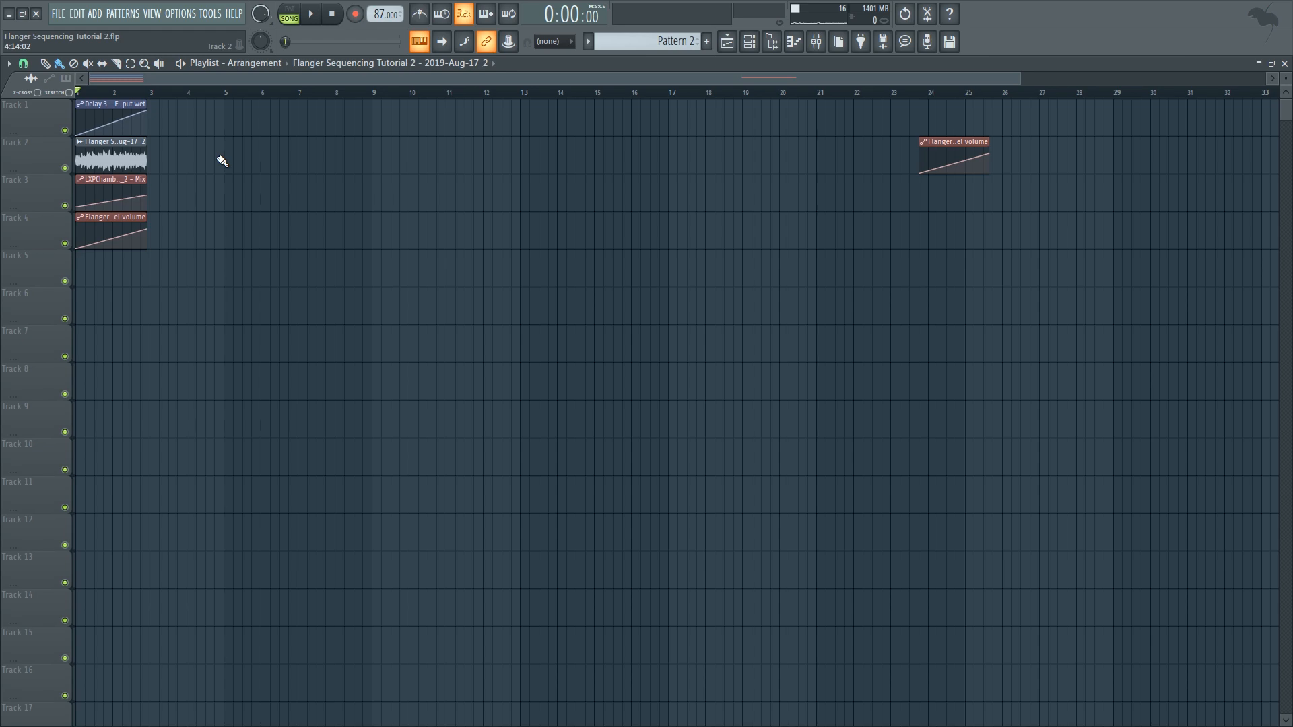
{"action": "key", "text": "space"}
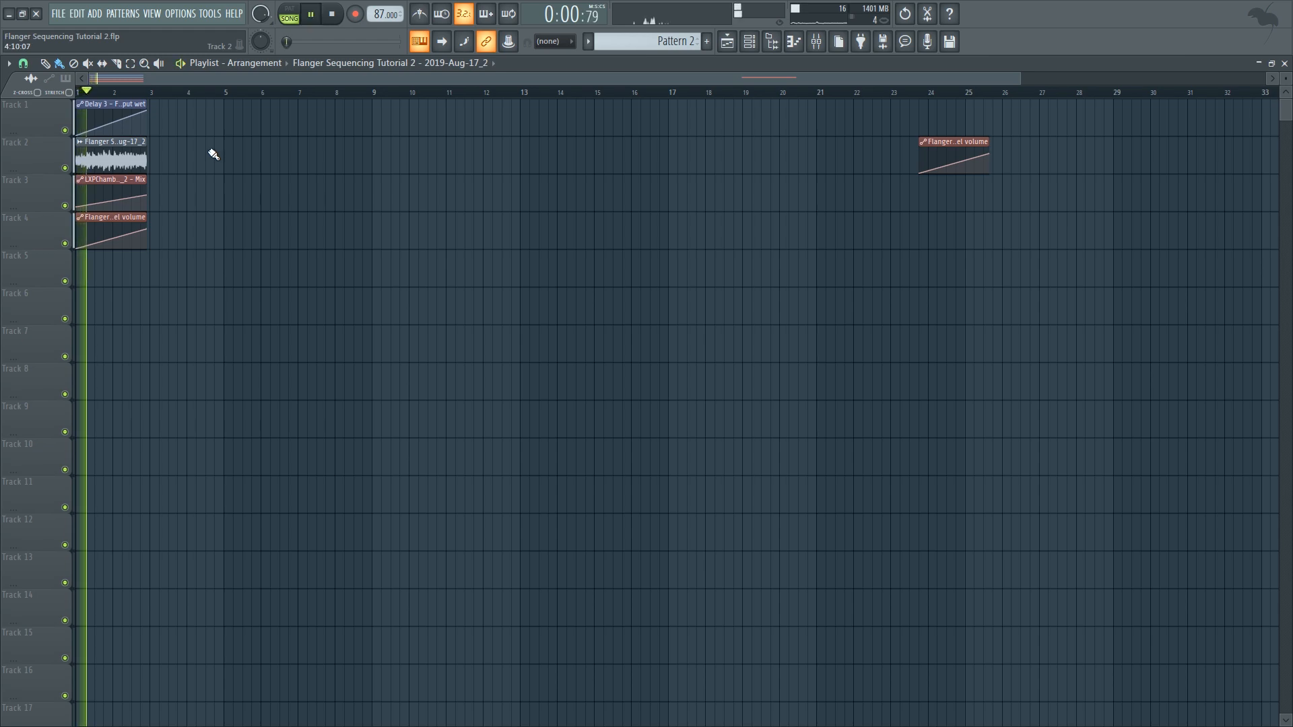
{"action": "left_click", "coordinate": [813, 39]}
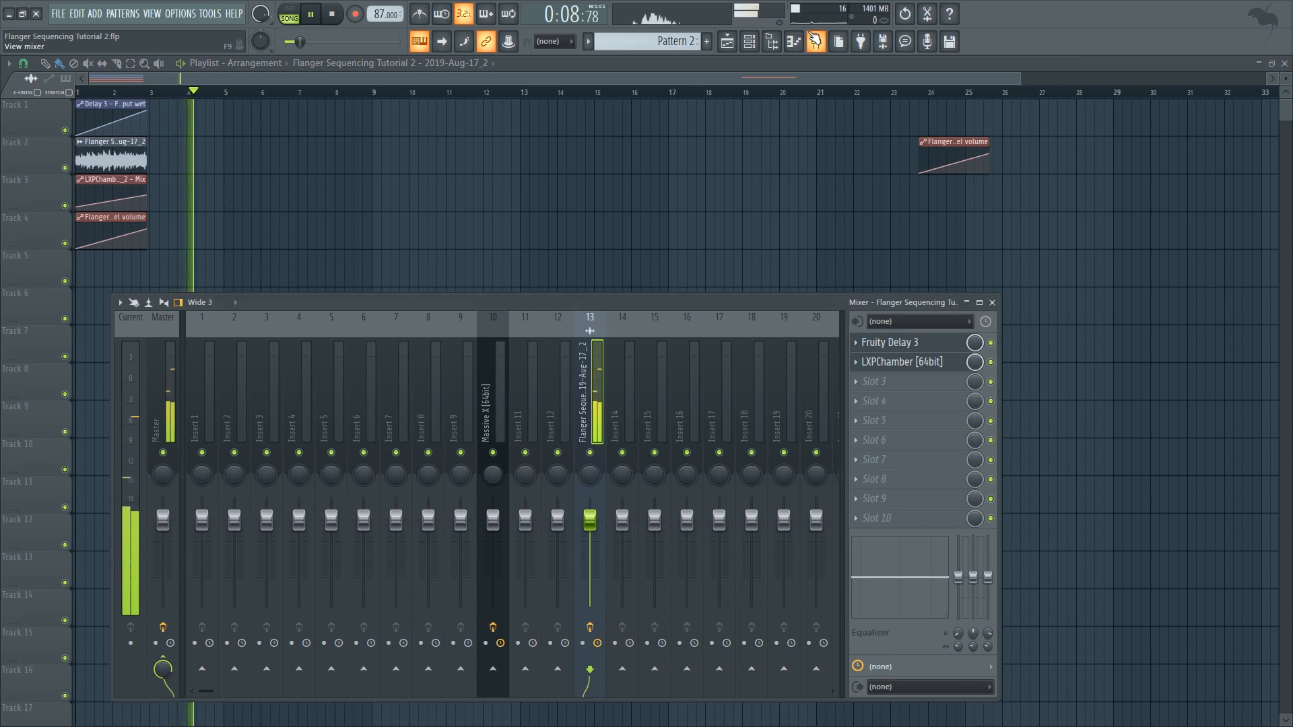